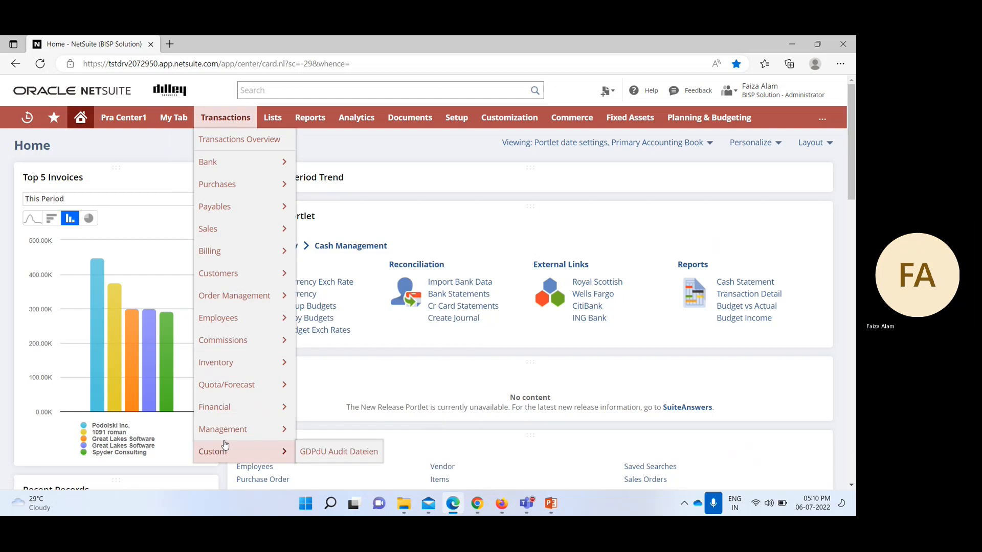
Open the Review Negative Inventory page and set its as-of date to 5-July-2022.
{"action": "mouse_move", "coordinate": [254, 362]}
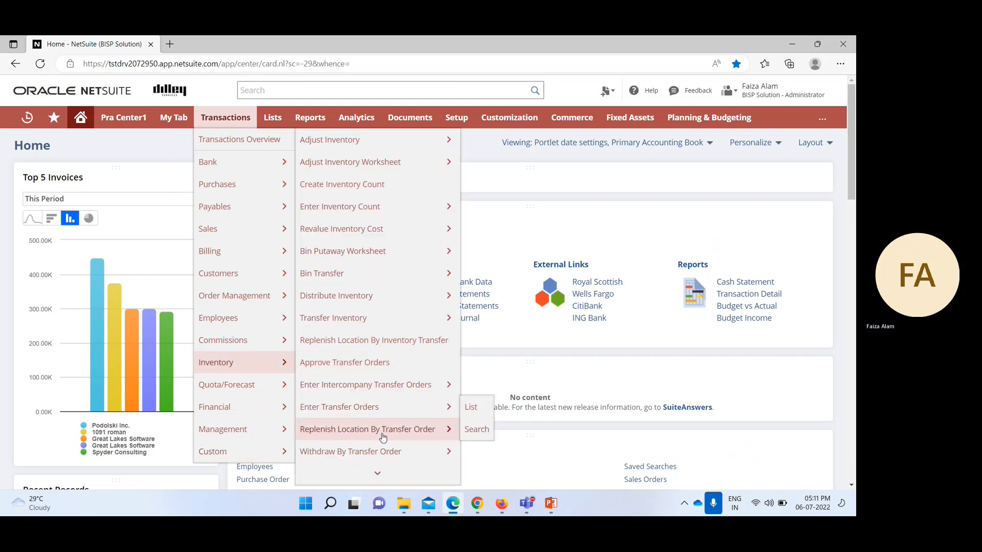
{"action": "mouse_move", "coordinate": [385, 436]}
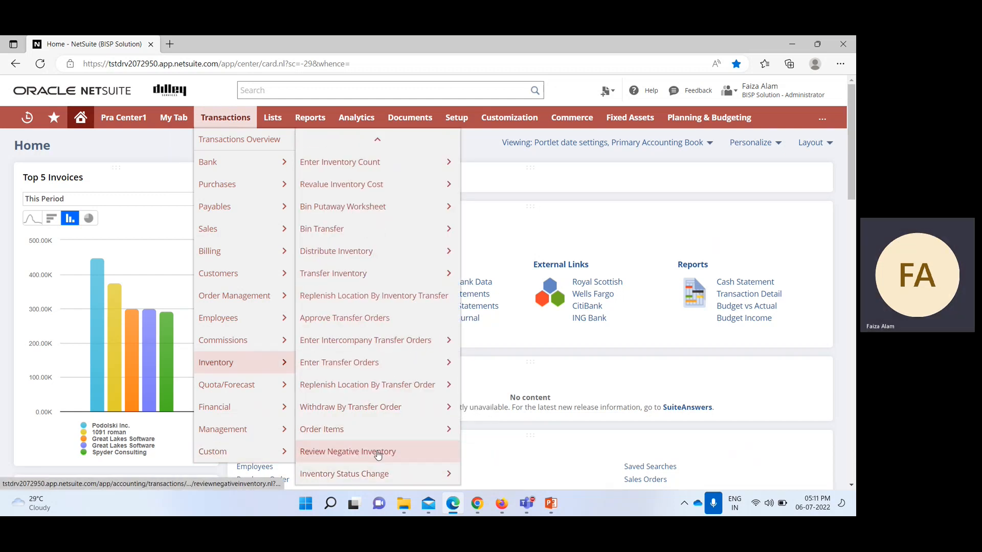
{"action": "left_click", "coordinate": [379, 453]}
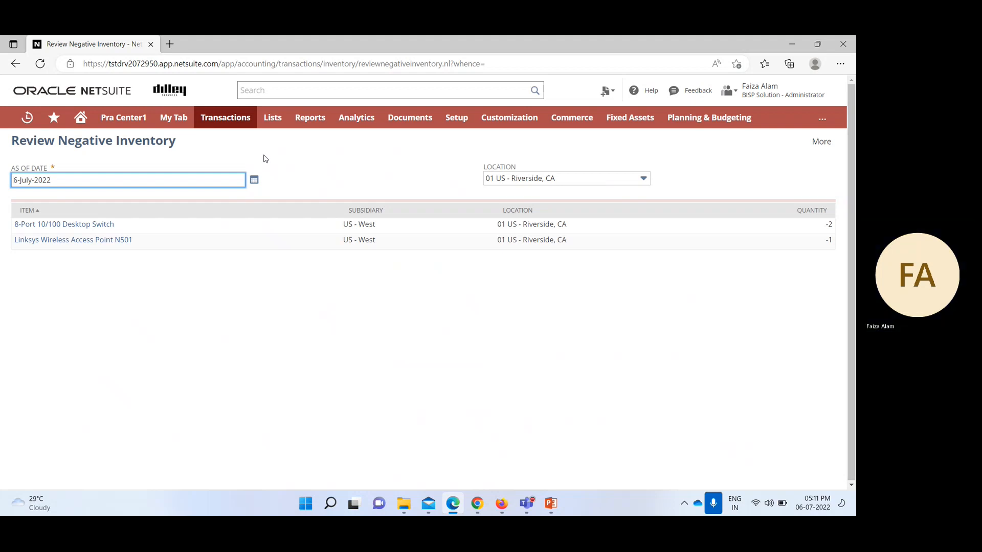
{"action": "left_click", "coordinate": [253, 180]}
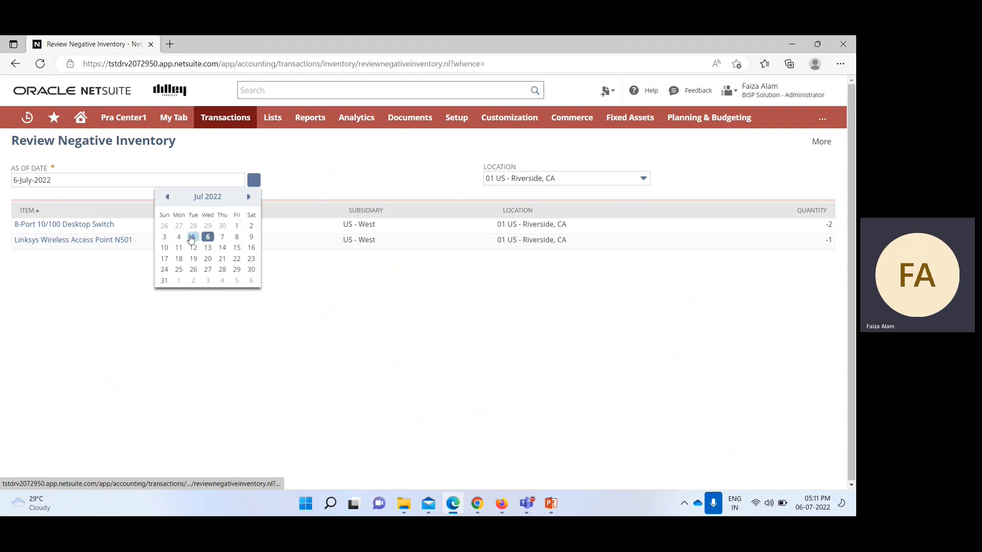
{"action": "left_click", "coordinate": [192, 236]}
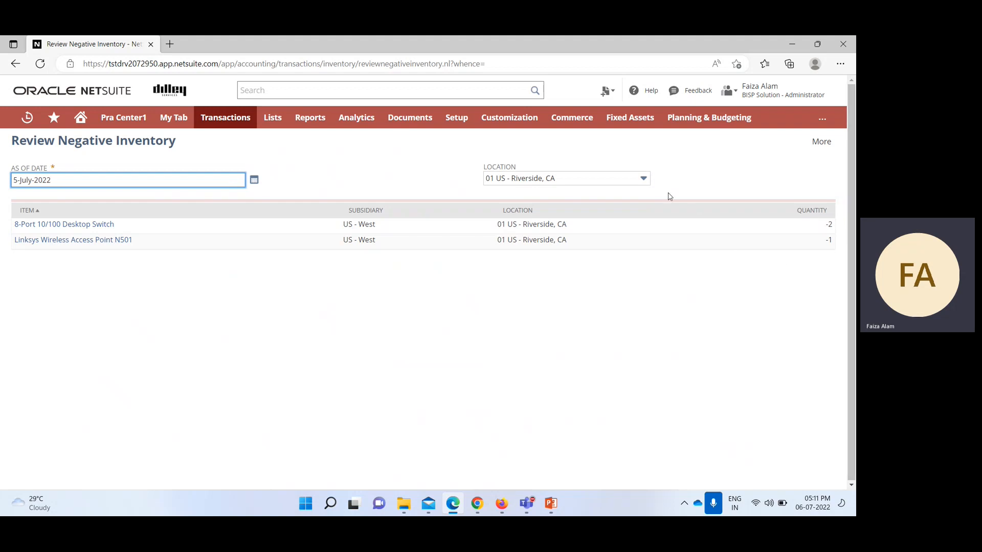
Filter the negative inventory list by the location Canadian Corporate Office.
{"action": "left_click", "coordinate": [644, 180]}
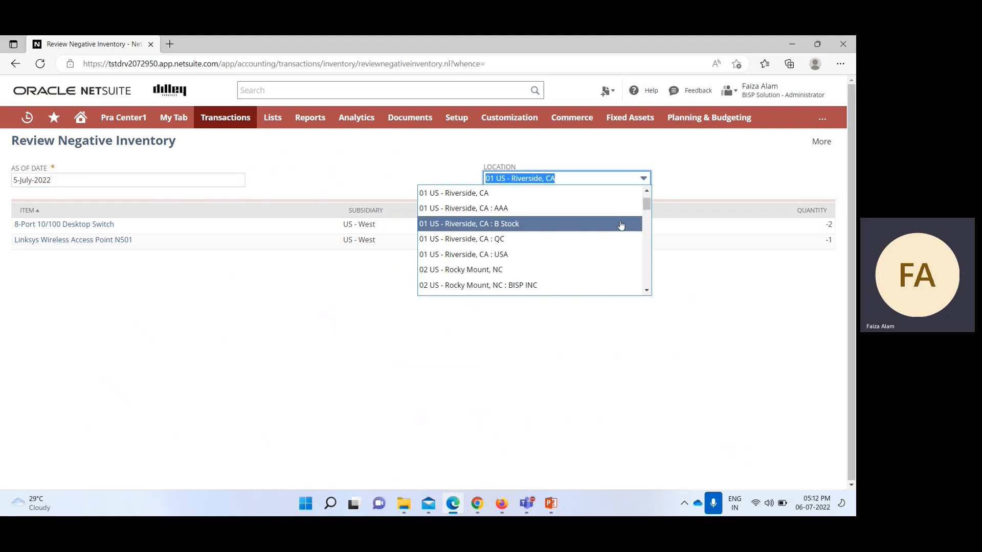
{"action": "scroll", "coordinate": [621, 221], "scroll_direction": "down", "scroll_amount": 3}
{"action": "scroll", "coordinate": [634, 228], "scroll_direction": "down", "scroll_amount": 5}
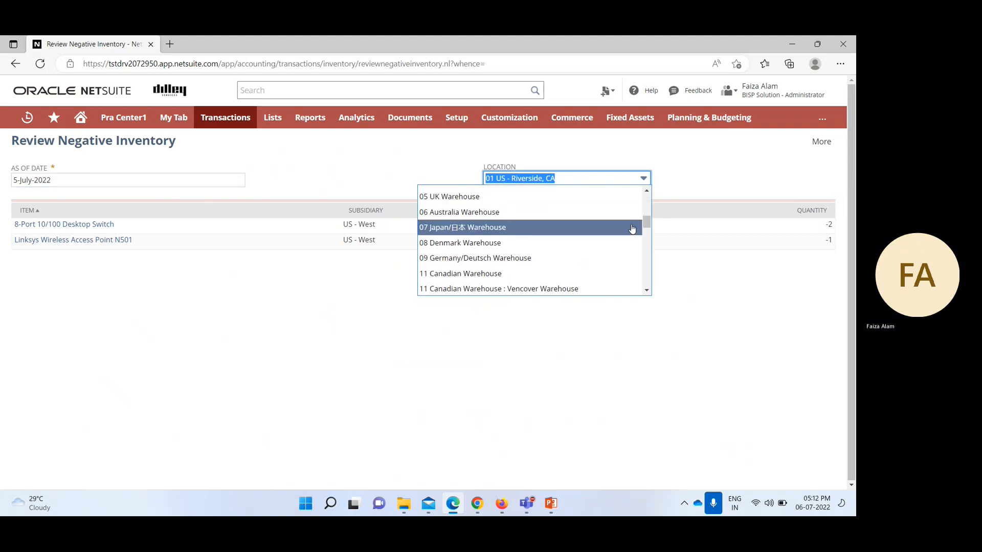
{"action": "scroll", "coordinate": [640, 237], "scroll_direction": "down", "scroll_amount": 1}
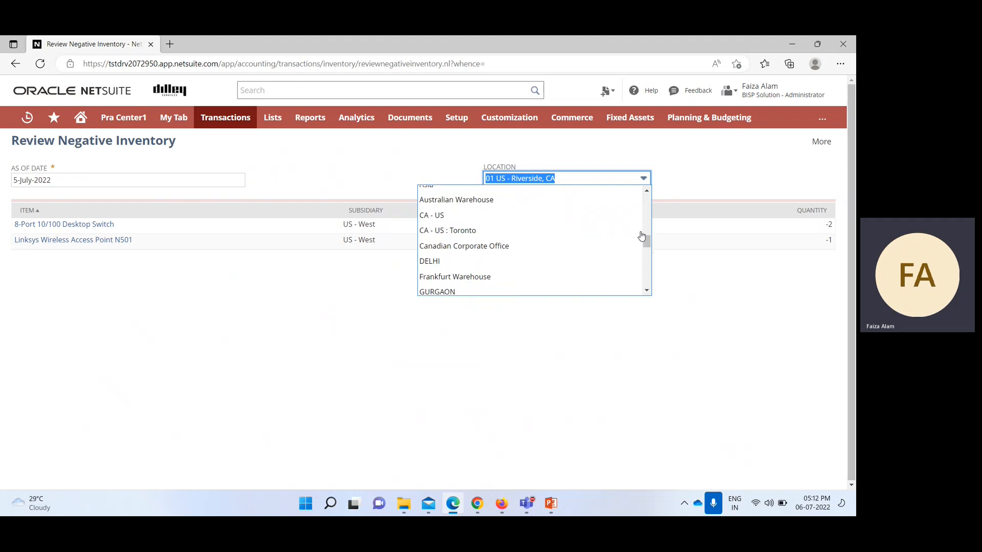
{"action": "left_click", "coordinate": [586, 245]}
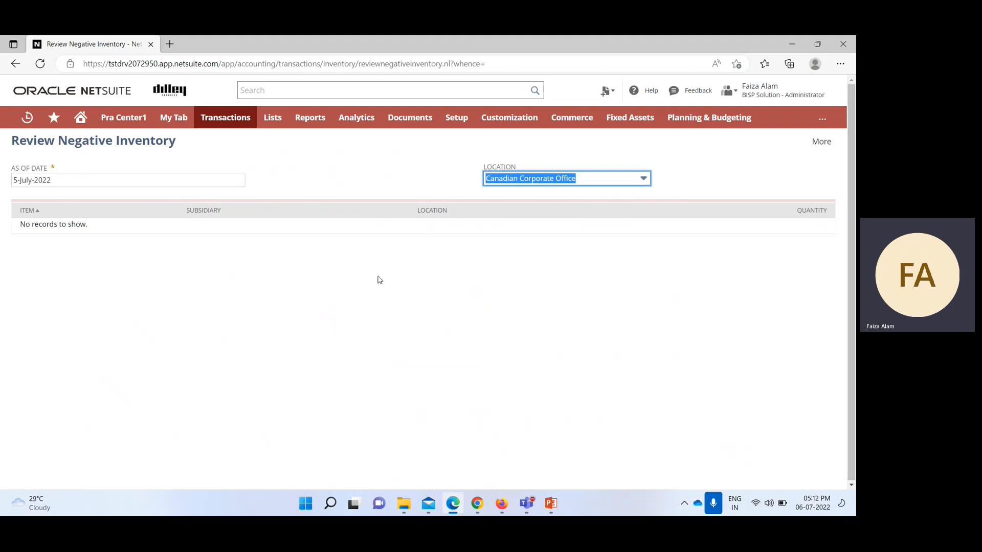
Change the negative inventory location filter to UK Warehouse 2.
{"action": "left_click", "coordinate": [643, 178]}
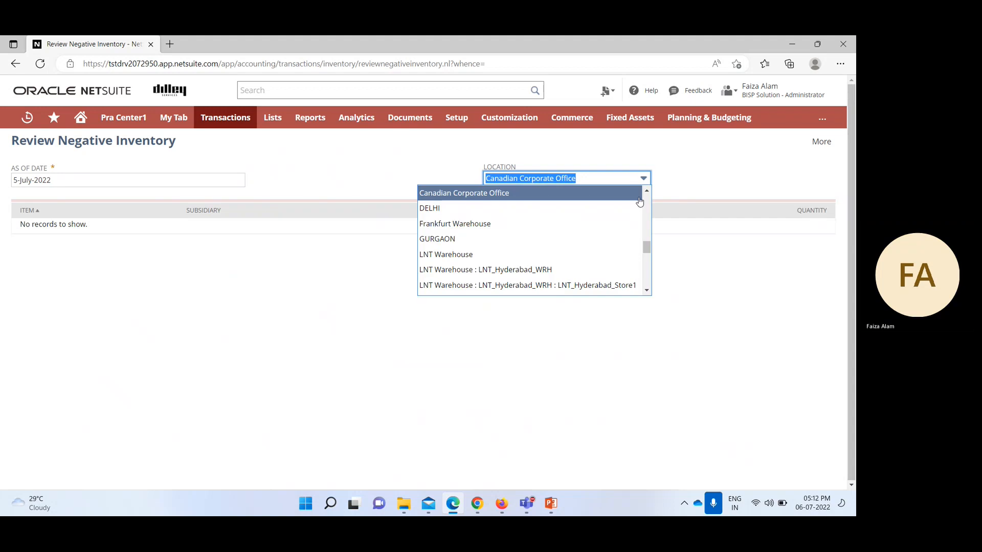
{"action": "scroll", "coordinate": [631, 237], "scroll_direction": "down", "scroll_amount": 4}
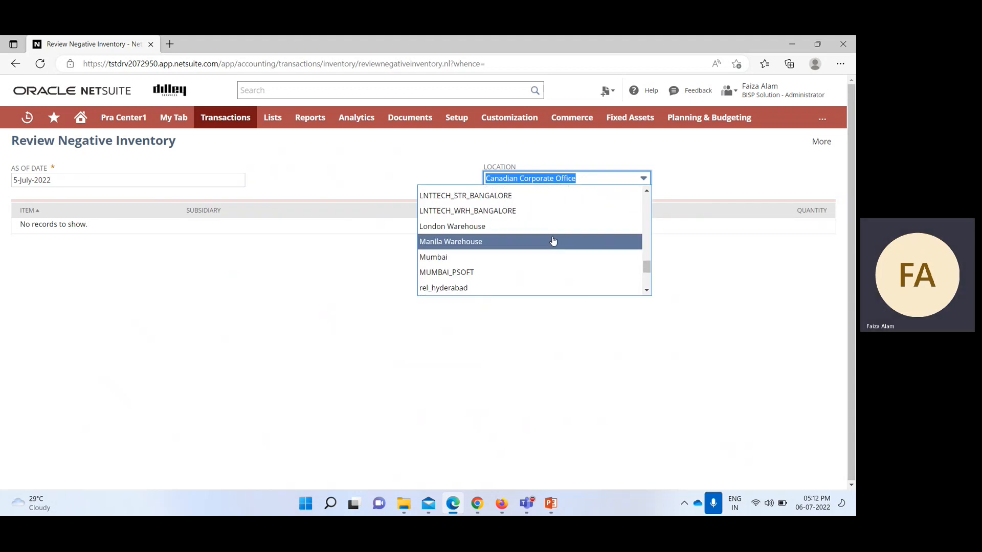
{"action": "scroll", "coordinate": [551, 238], "scroll_direction": "down", "scroll_amount": 3}
{"action": "scroll", "coordinate": [527, 253], "scroll_direction": "down", "scroll_amount": 3}
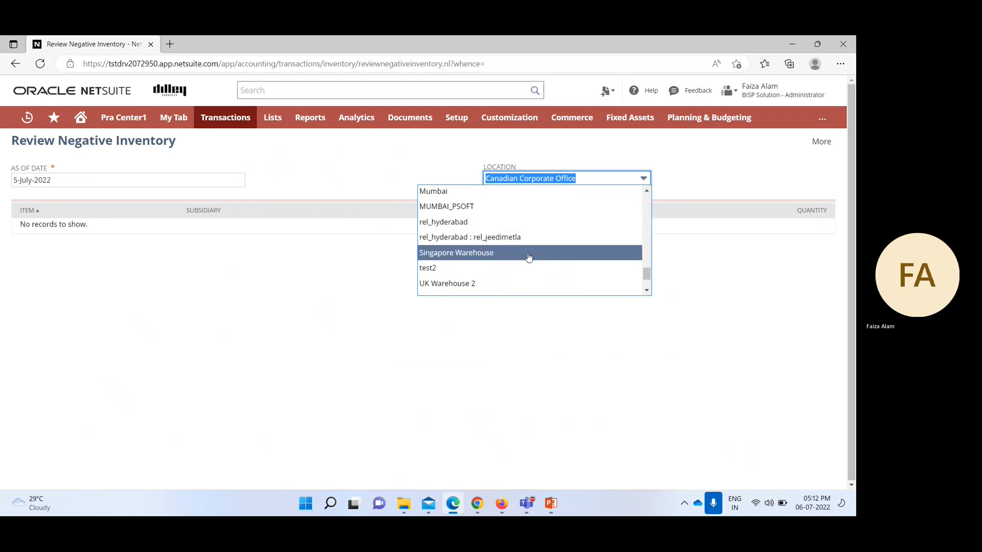
{"action": "left_click", "coordinate": [522, 258]}
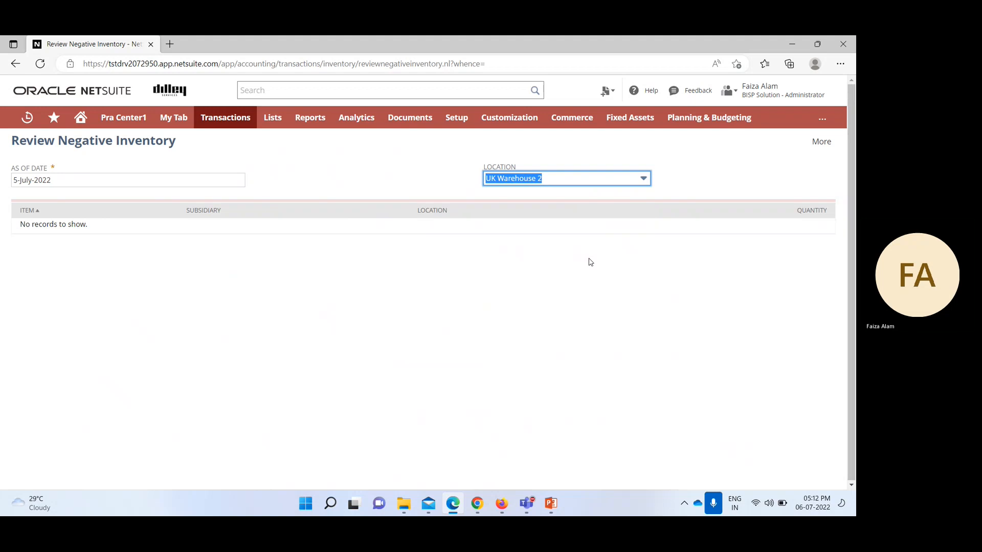
Set the negative inventory location filter to 09 Germany/Deutsch Warehouse.
{"action": "left_click", "coordinate": [643, 178]}
{"action": "scroll", "coordinate": [619, 247], "scroll_direction": "up", "scroll_amount": 7}
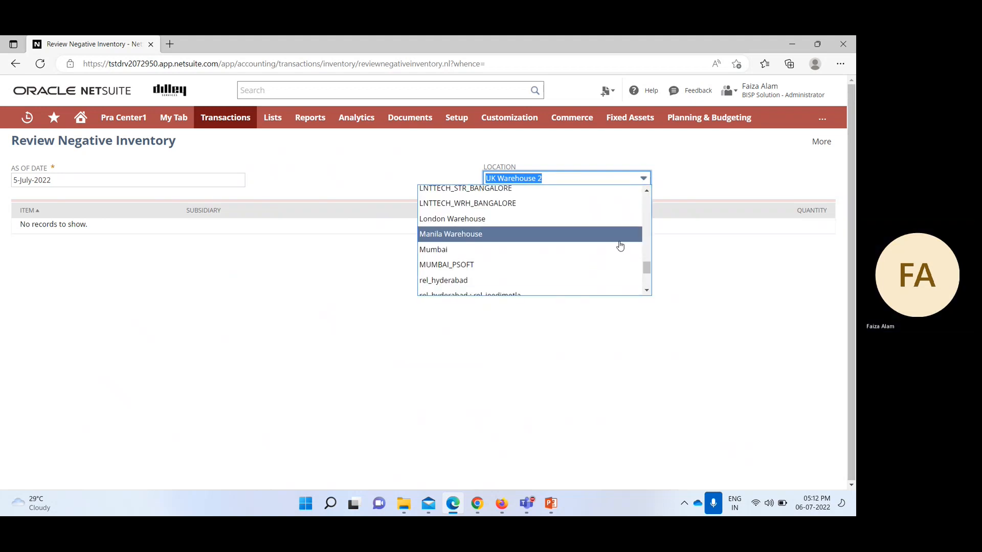
{"action": "scroll", "coordinate": [621, 246], "scroll_direction": "up", "scroll_amount": 1}
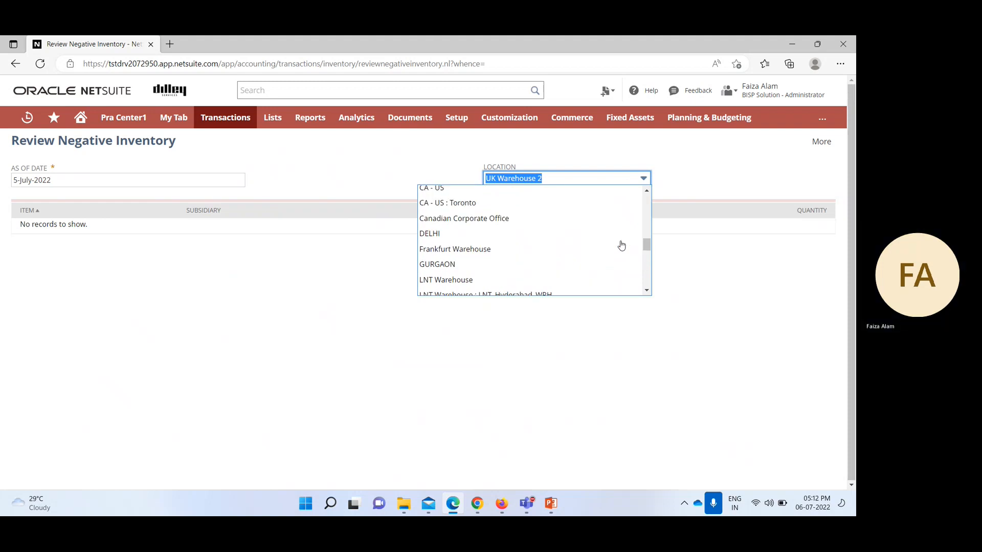
{"action": "scroll", "coordinate": [621, 246], "scroll_direction": "up", "scroll_amount": 1}
{"action": "scroll", "coordinate": [622, 246], "scroll_direction": "up", "scroll_amount": 1}
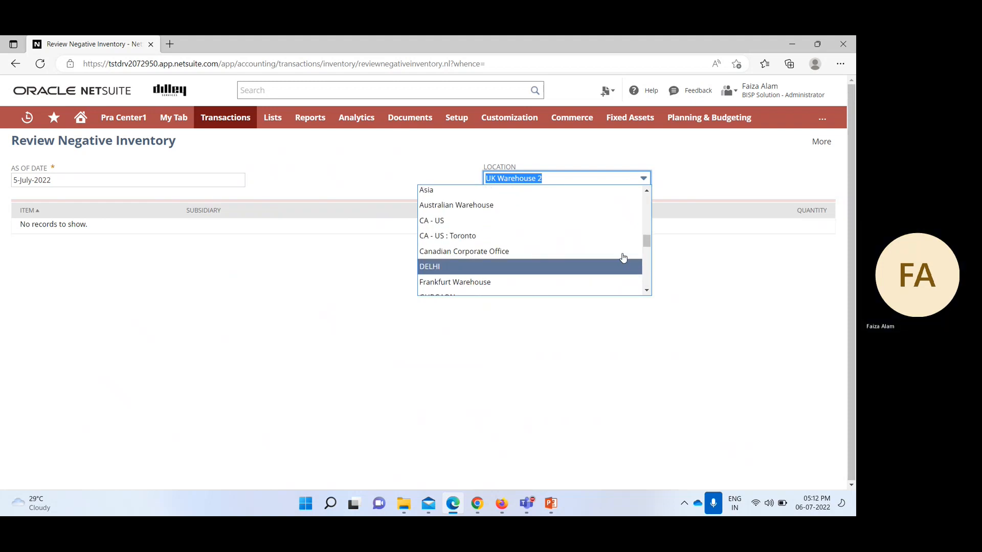
{"action": "scroll", "coordinate": [623, 258], "scroll_direction": "up", "scroll_amount": 6}
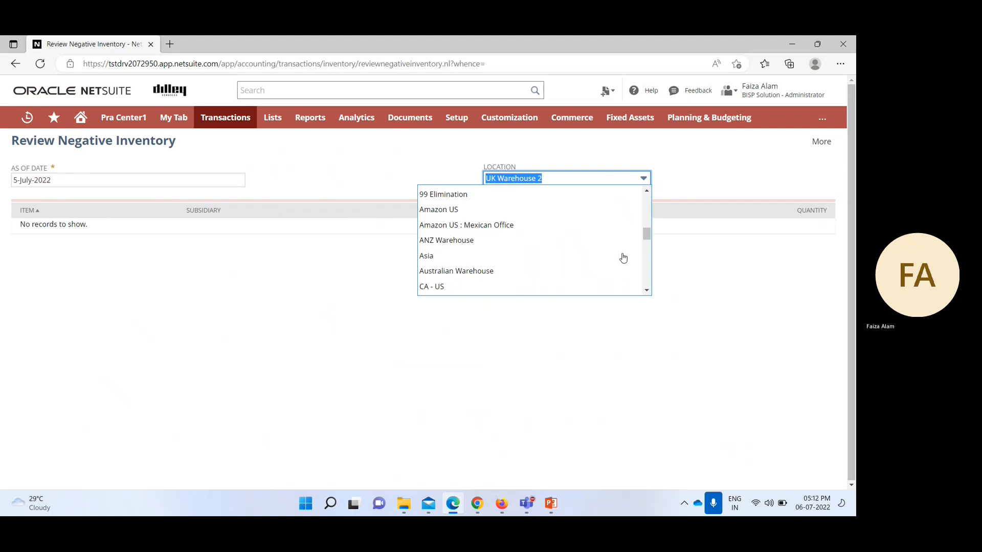
{"action": "scroll", "coordinate": [623, 257], "scroll_direction": "up", "scroll_amount": 2}
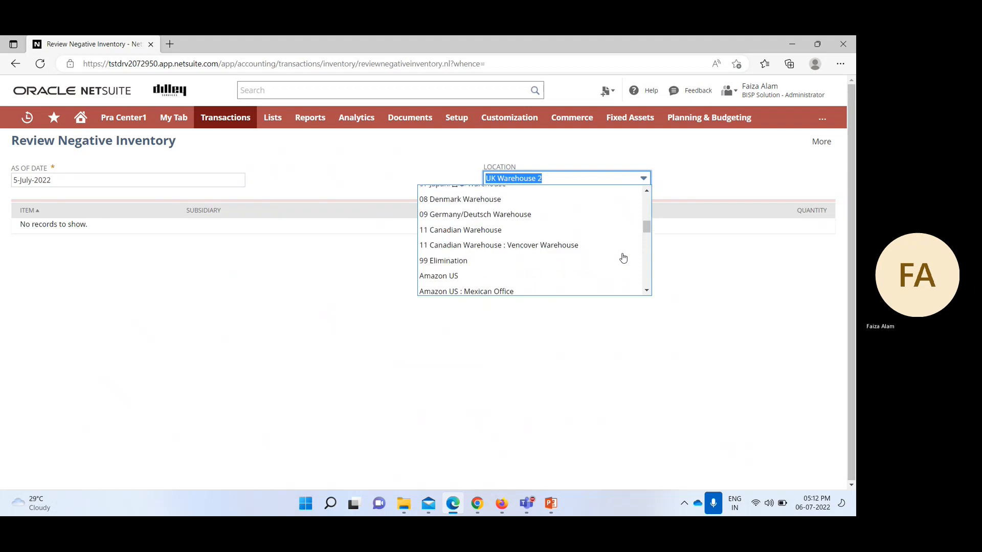
{"action": "left_click", "coordinate": [603, 218]}
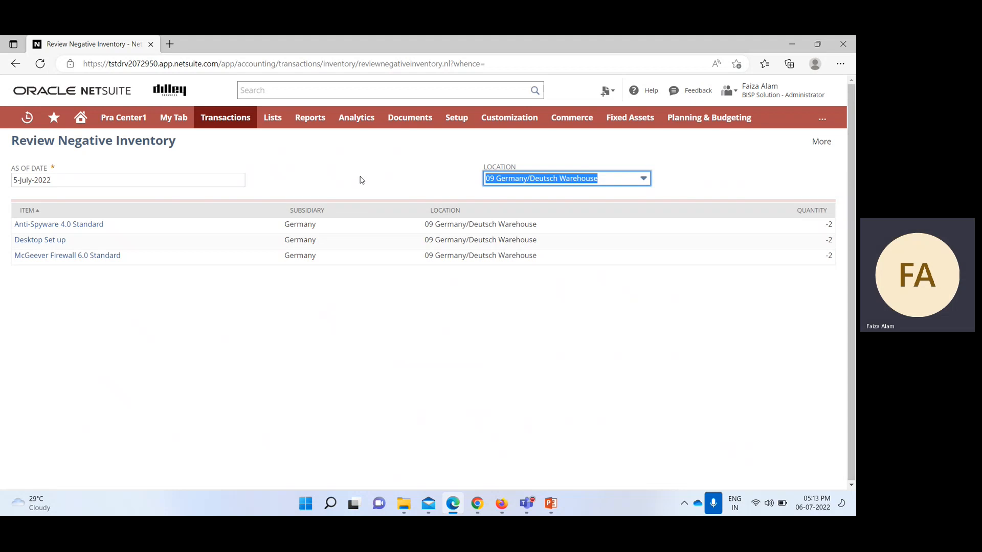
Open the Physical Inventory Worksheet report from the inventory and item reports.
{"action": "mouse_move", "coordinate": [312, 119]}
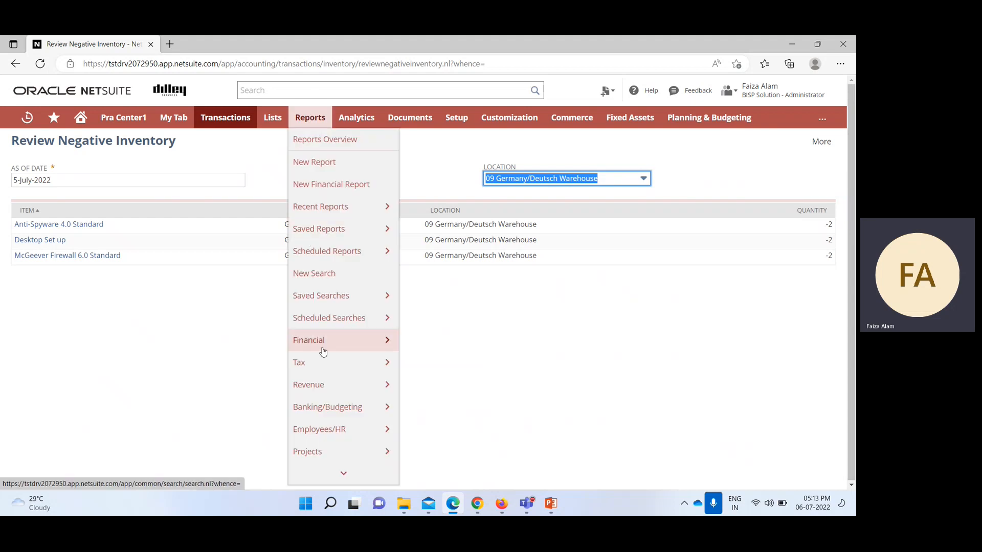
{"action": "mouse_move", "coordinate": [344, 470]}
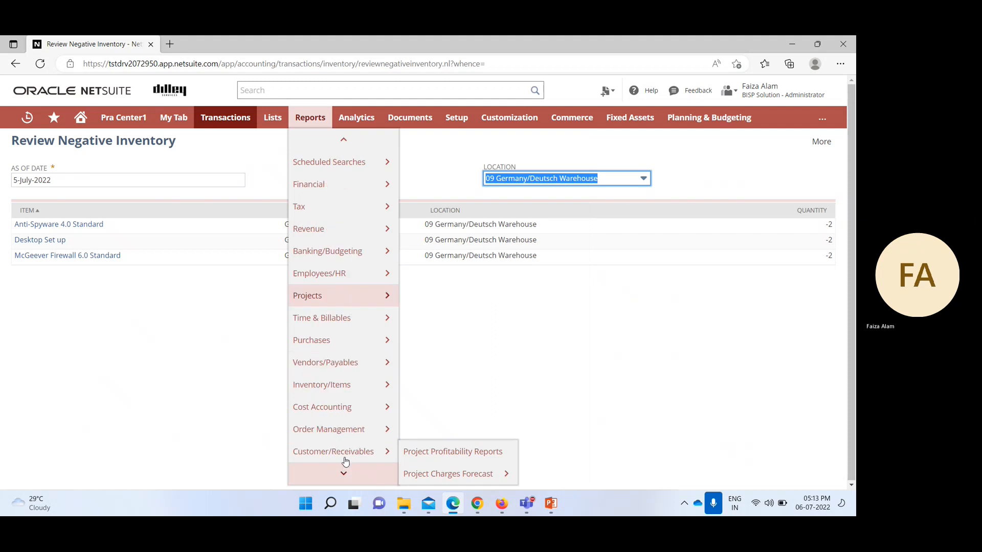
{"action": "mouse_move", "coordinate": [379, 364]}
{"action": "mouse_move", "coordinate": [458, 369]}
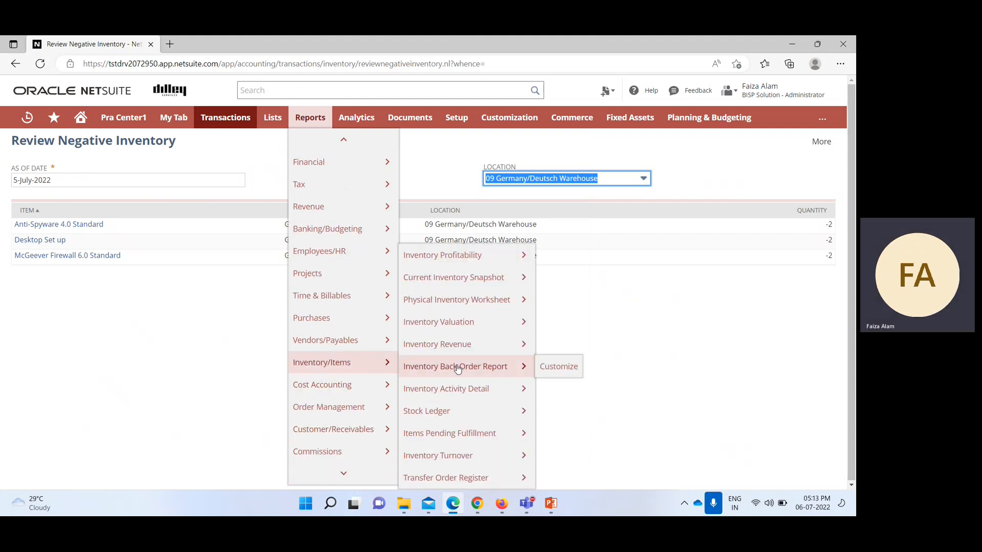
{"action": "left_click", "coordinate": [479, 302]}
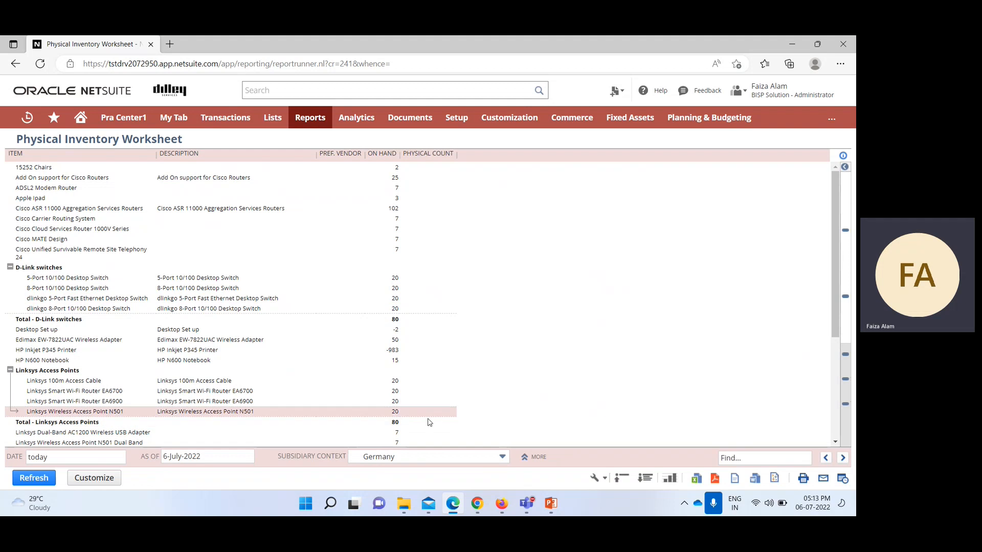
Set the worksheet's subsidiary context to Canada and refresh the report.
{"action": "left_click", "coordinate": [503, 459]}
{"action": "scroll", "coordinate": [482, 393], "scroll_direction": "up", "scroll_amount": 2}
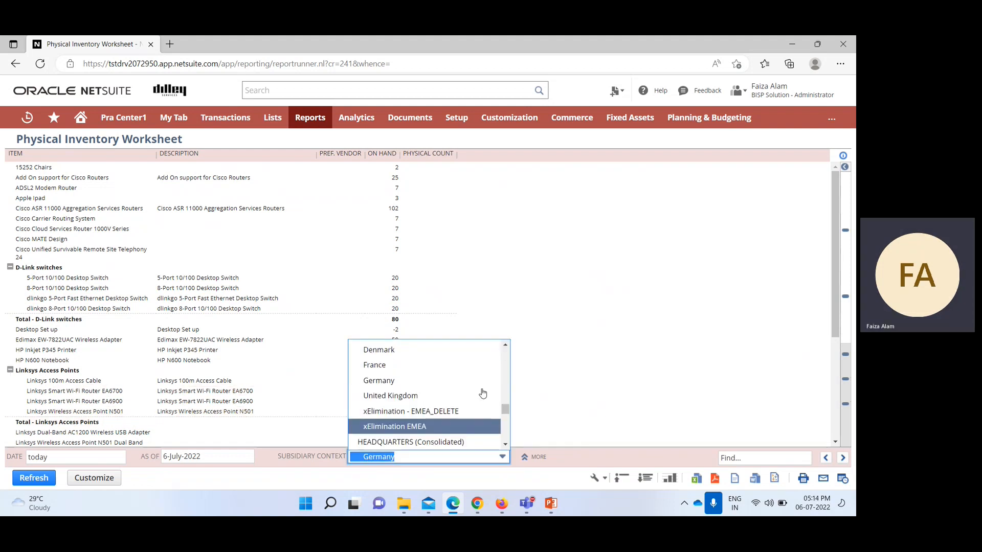
{"action": "scroll", "coordinate": [465, 391], "scroll_direction": "up", "scroll_amount": 3}
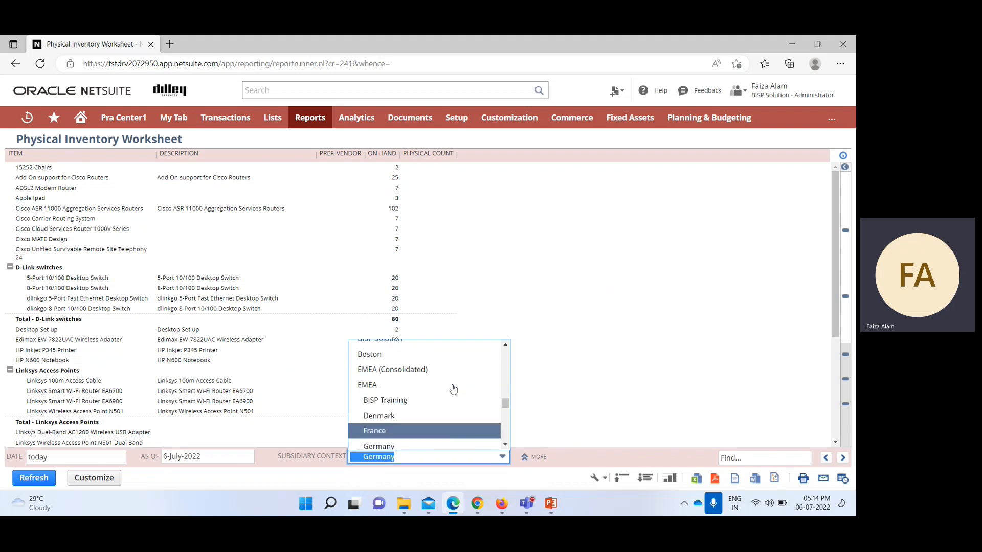
{"action": "scroll", "coordinate": [453, 387], "scroll_direction": "up", "scroll_amount": 4}
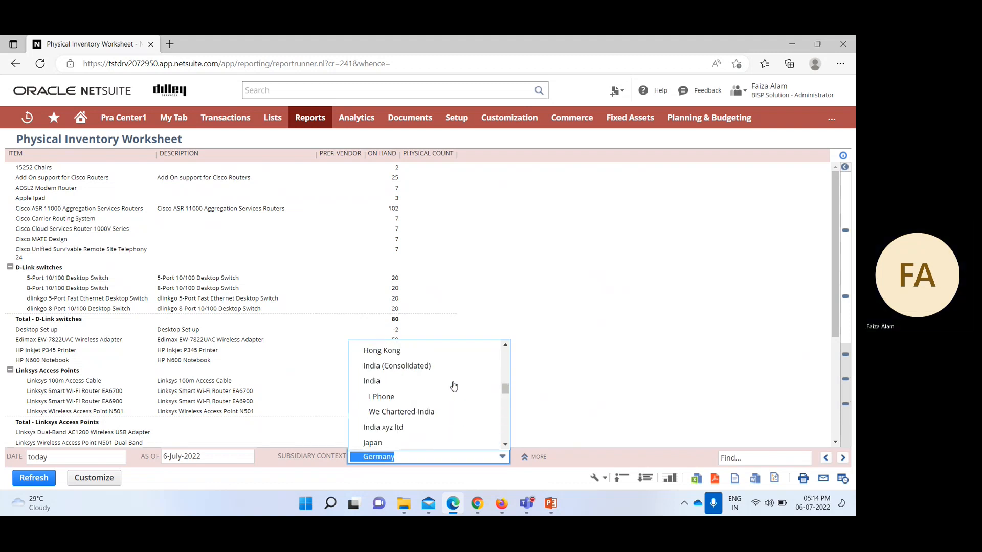
{"action": "scroll", "coordinate": [467, 392], "scroll_direction": "up", "scroll_amount": 2}
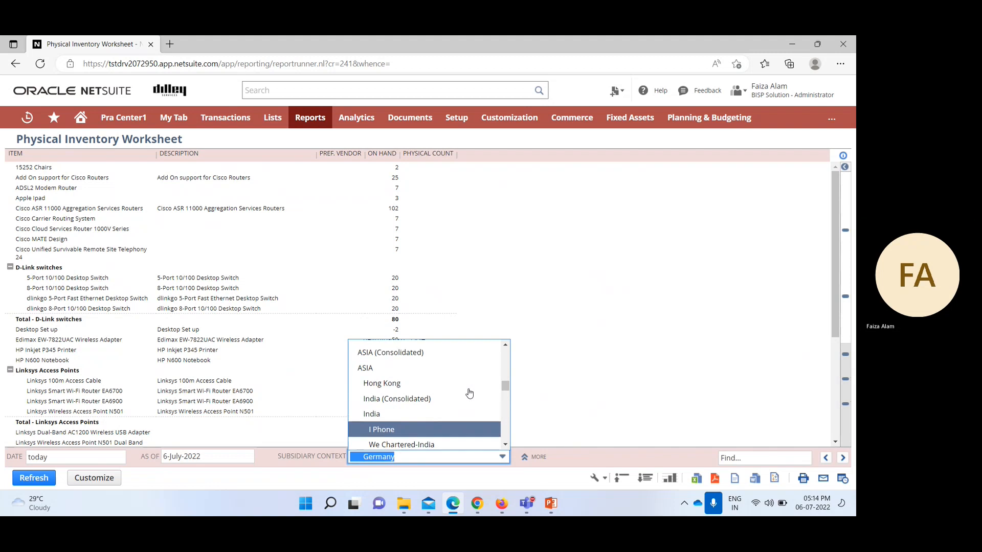
{"action": "scroll", "coordinate": [469, 392], "scroll_direction": "up", "scroll_amount": 5}
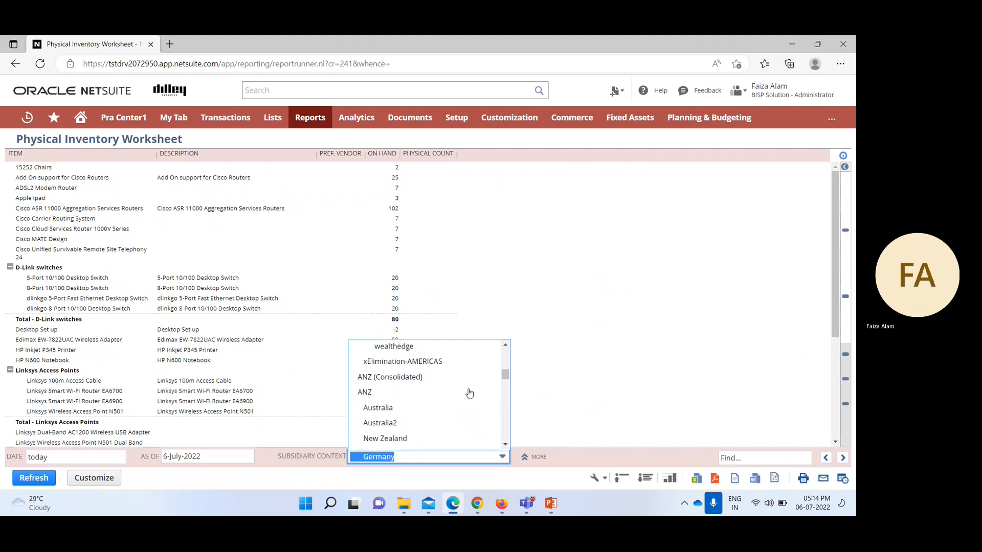
{"action": "scroll", "coordinate": [469, 393], "scroll_direction": "up", "scroll_amount": 2}
{"action": "scroll", "coordinate": [469, 393], "scroll_direction": "up", "scroll_amount": 2}
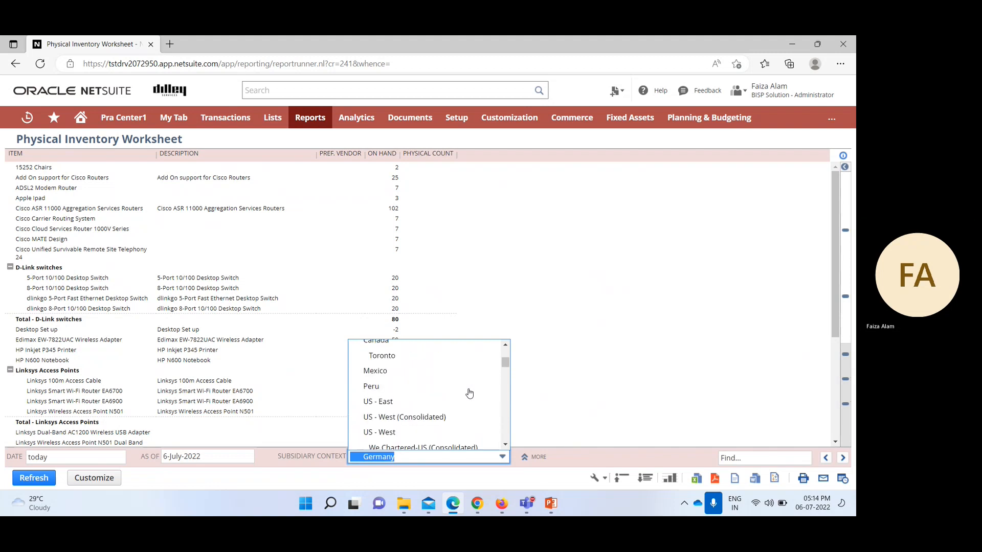
{"action": "left_click", "coordinate": [428, 357]}
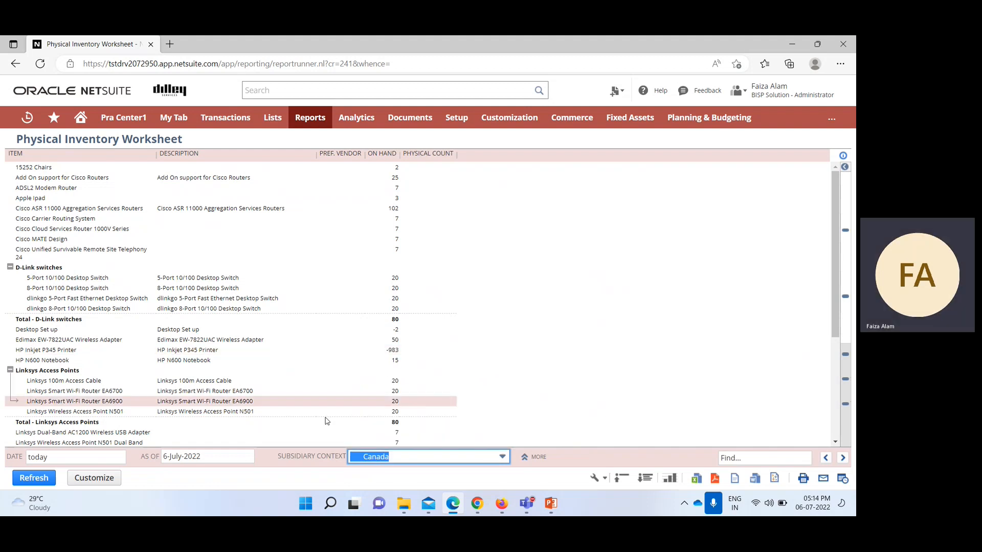
{"action": "left_click", "coordinate": [41, 484]}
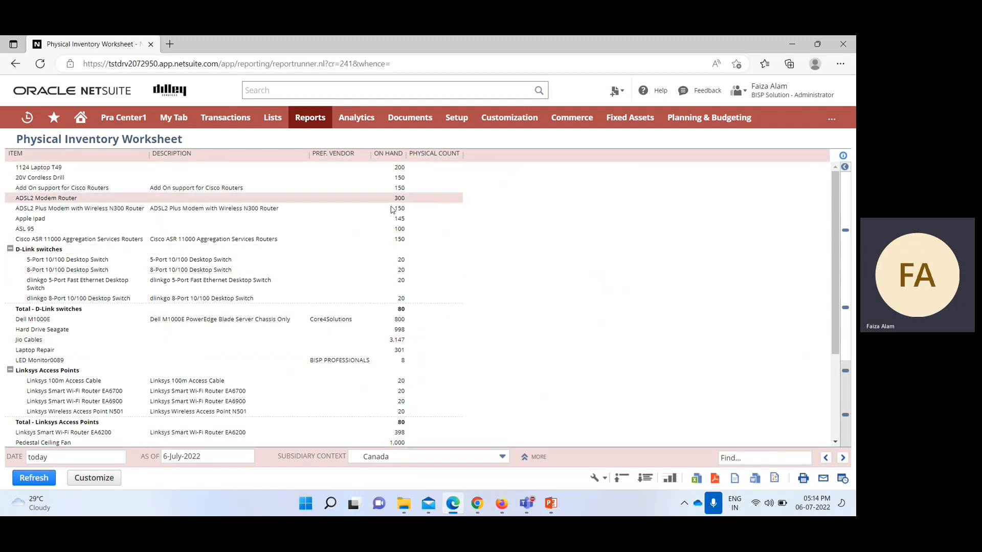
Switch the worksheet's subsidiary context to US - West and refresh the report.
{"action": "left_click", "coordinate": [505, 457]}
{"action": "scroll", "coordinate": [460, 402], "scroll_direction": "down", "scroll_amount": 1}
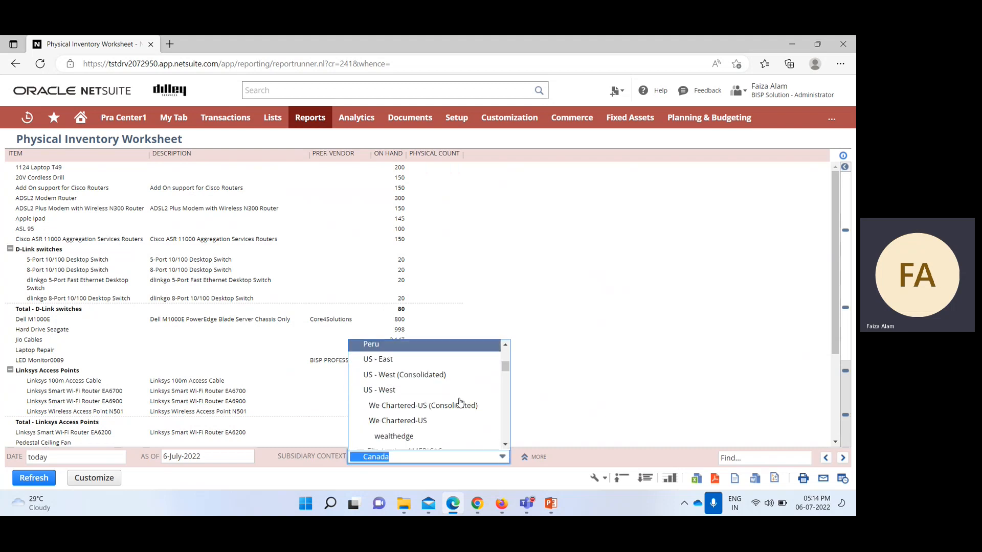
{"action": "scroll", "coordinate": [463, 389], "scroll_direction": "up", "scroll_amount": 2}
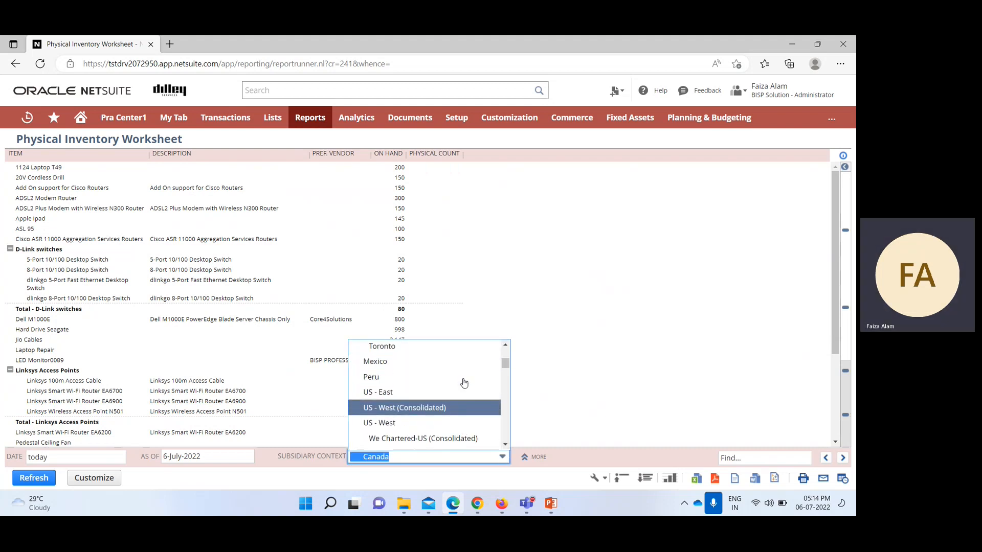
{"action": "left_click", "coordinate": [460, 423]}
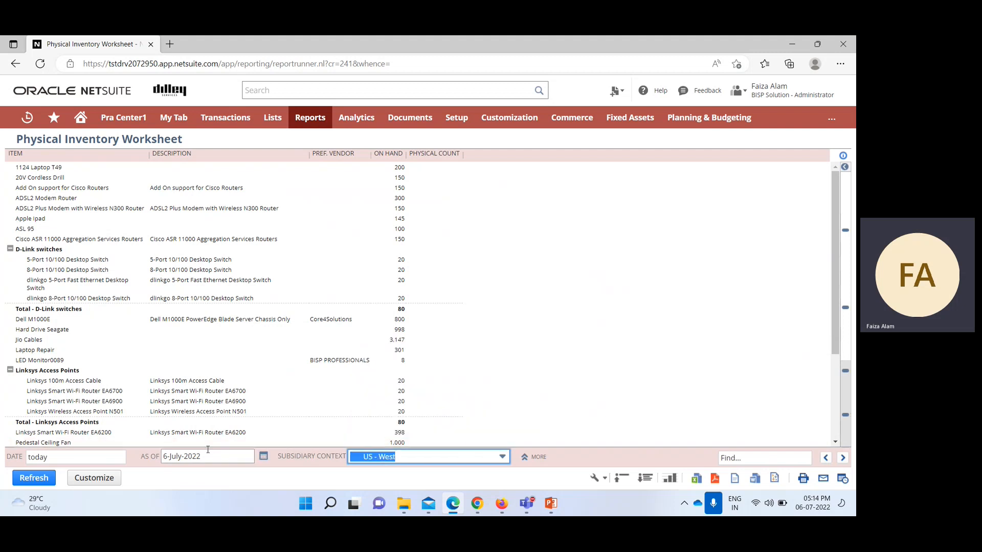
{"action": "left_click", "coordinate": [36, 477]}
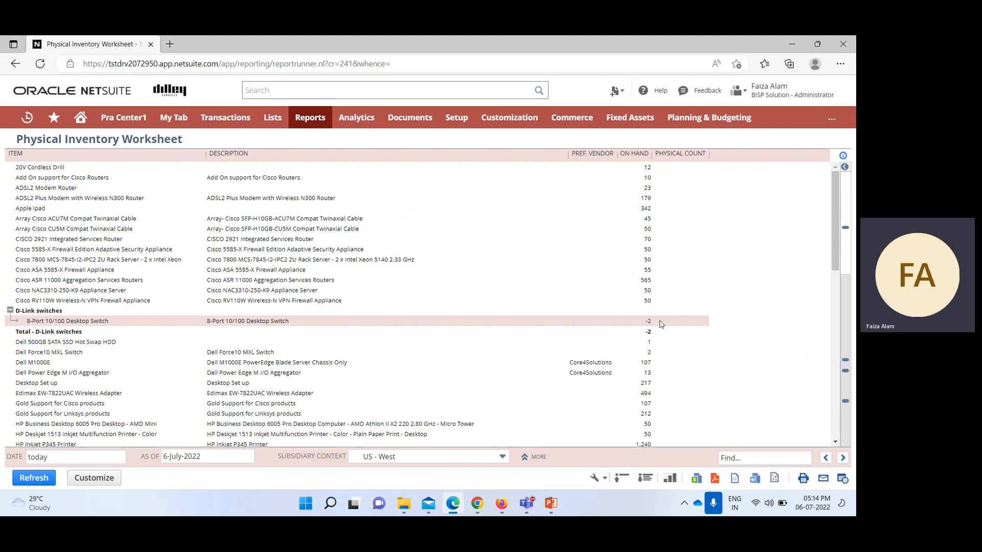
Examine the item on-hand quantities for US - West throughout the Physical Inventory Worksheet.
{"action": "scroll", "coordinate": [660, 324], "scroll_direction": "down", "scroll_amount": 2}
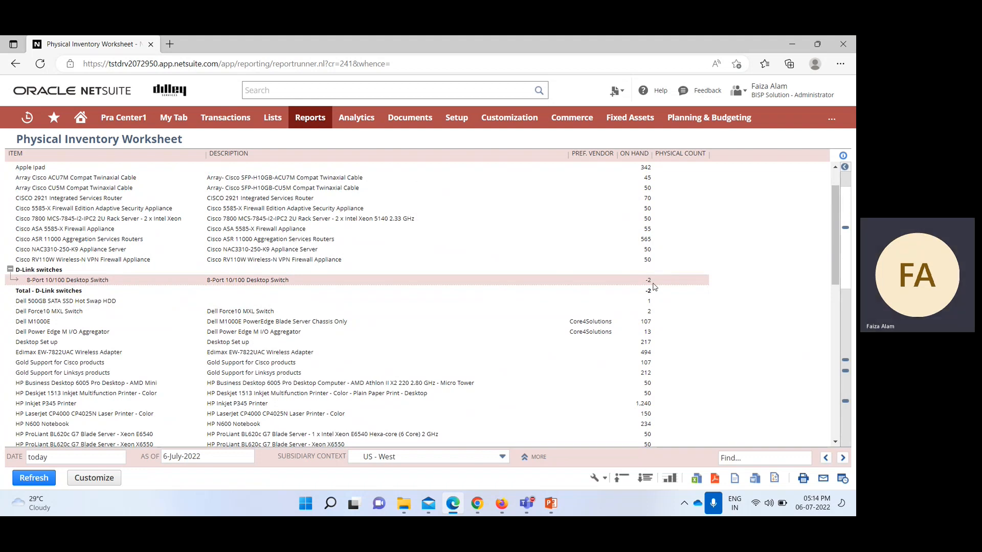
{"action": "scroll", "coordinate": [654, 287], "scroll_direction": "down", "scroll_amount": 3}
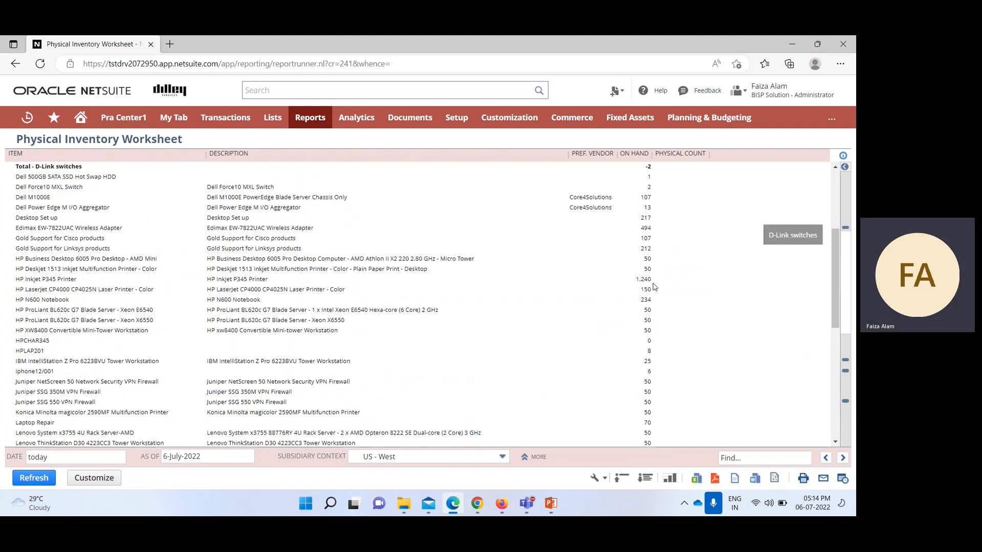
{"action": "scroll", "coordinate": [655, 287], "scroll_direction": "down", "scroll_amount": 3}
{"action": "scroll", "coordinate": [654, 287], "scroll_direction": "down", "scroll_amount": 5}
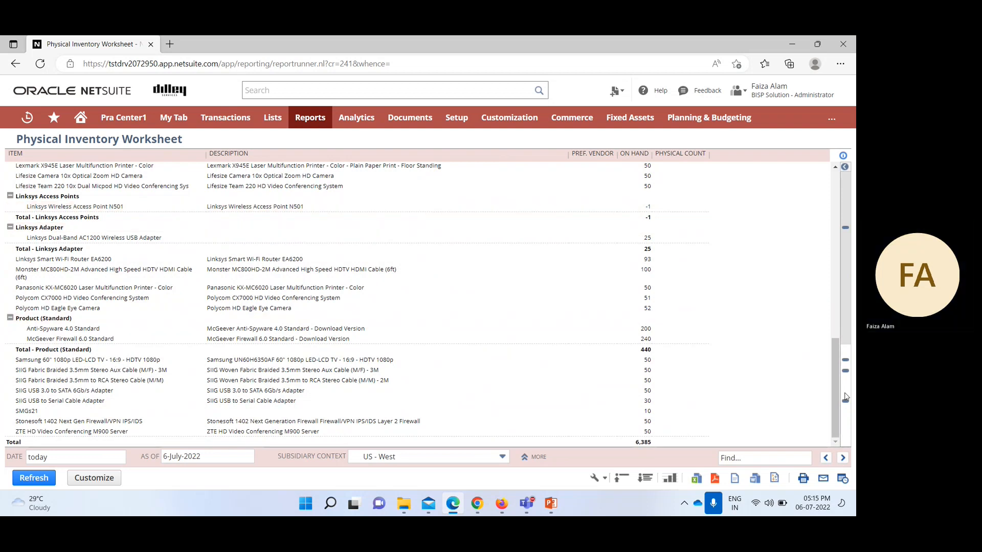
{"action": "scroll", "coordinate": [839, 404], "scroll_direction": "up", "scroll_amount": 1}
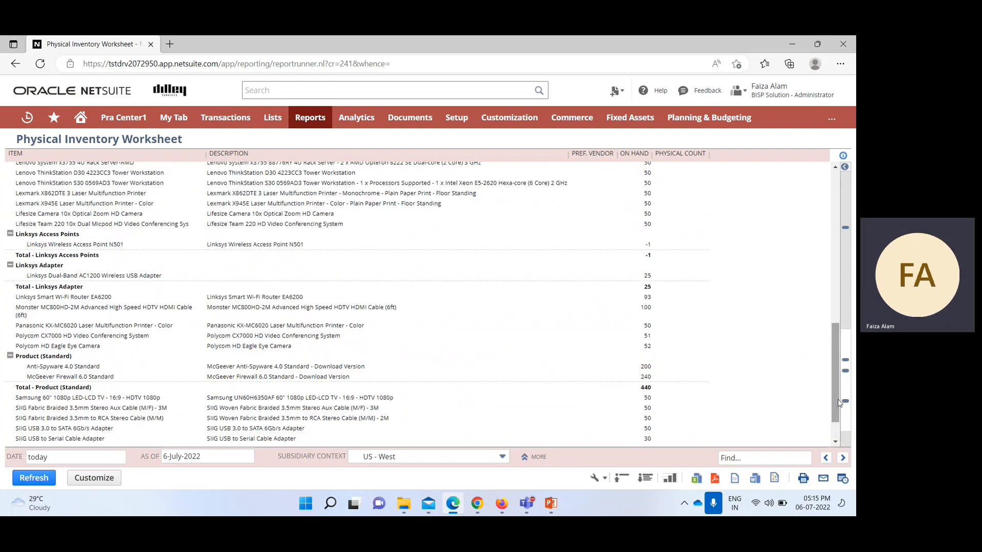
{"action": "scroll", "coordinate": [839, 404], "scroll_direction": "up", "scroll_amount": 3}
{"action": "scroll", "coordinate": [840, 403], "scroll_direction": "up", "scroll_amount": 6}
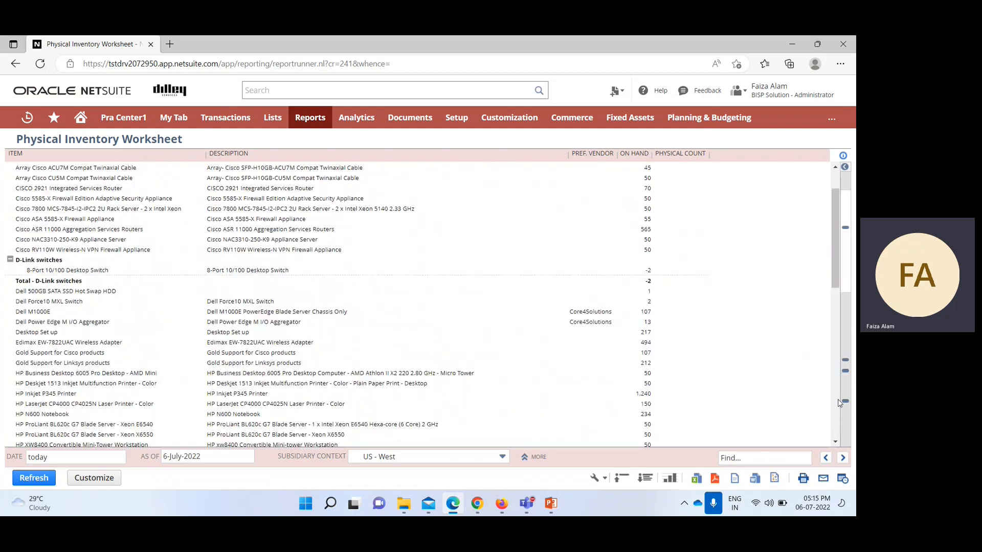
{"action": "scroll", "coordinate": [840, 403], "scroll_direction": "down", "scroll_amount": 12}
Switch the worksheet's subsidiary context to AMERICAS and refresh the report.
{"action": "left_click", "coordinate": [502, 457]}
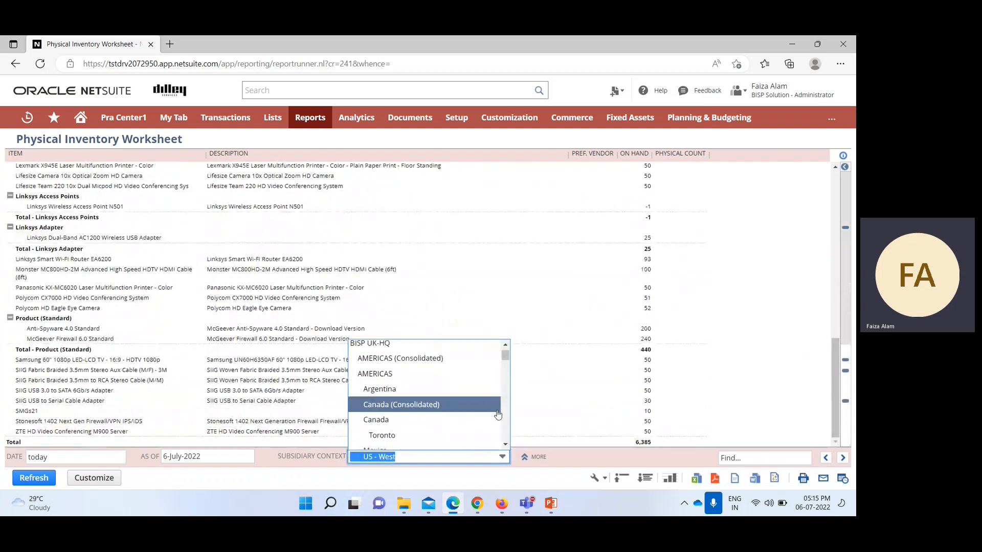
{"action": "left_click", "coordinate": [462, 375]}
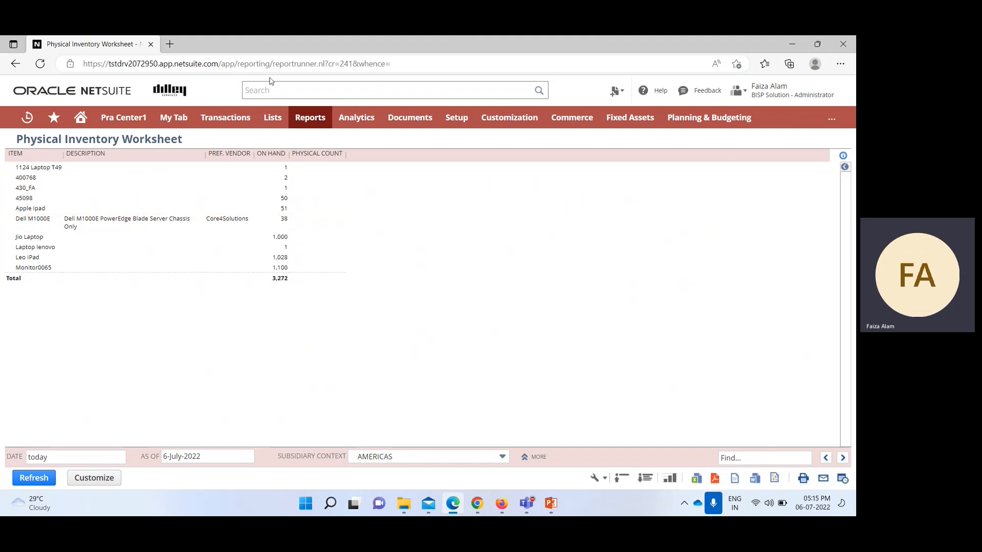
{"action": "mouse_move", "coordinate": [226, 120]}
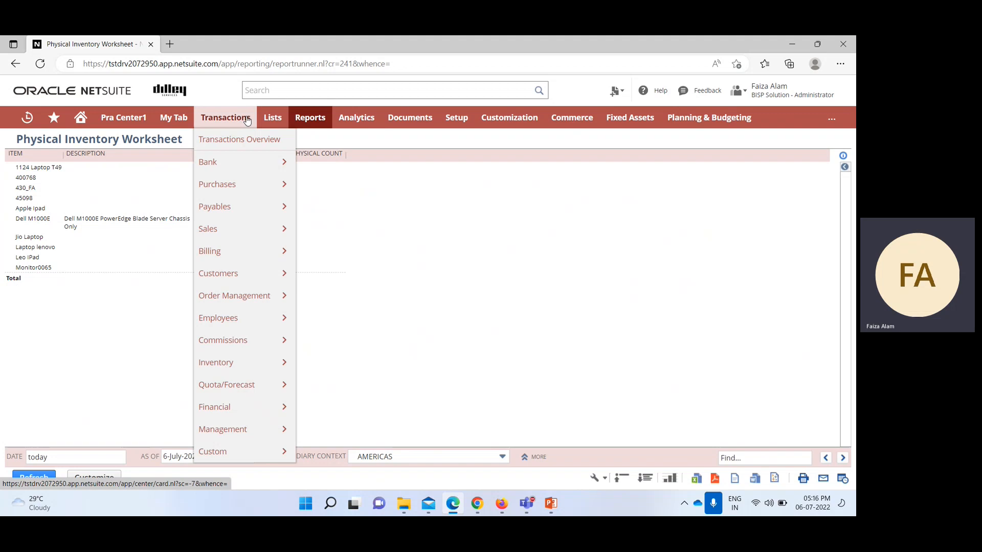
{"action": "mouse_move", "coordinate": [243, 412]}
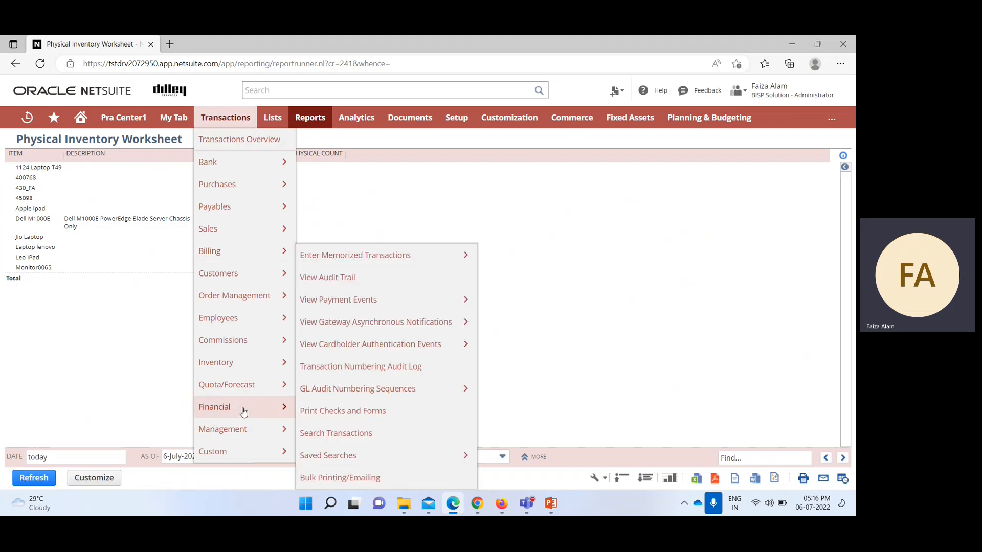
{"action": "mouse_move", "coordinate": [240, 362]}
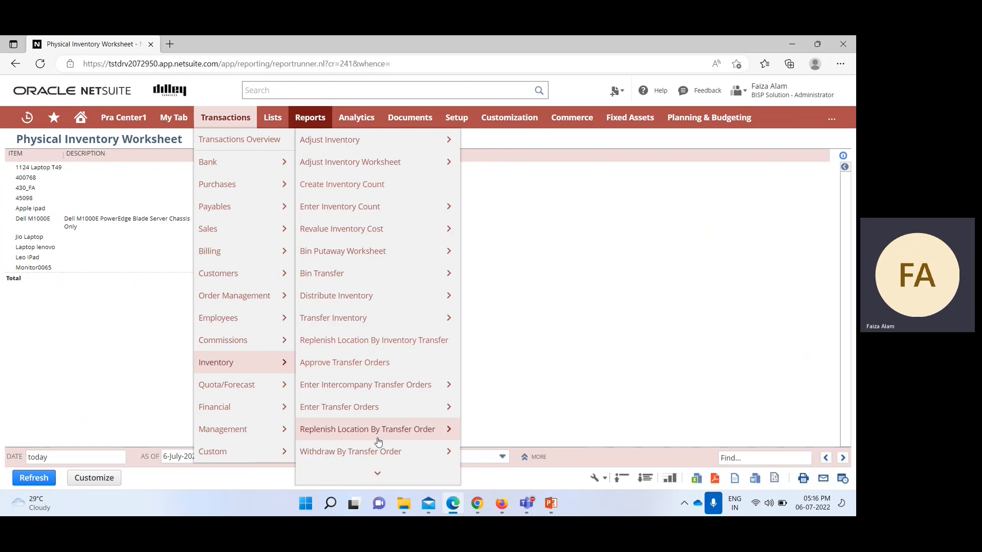
{"action": "scroll", "coordinate": [379, 442], "scroll_direction": "down", "scroll_amount": 2}
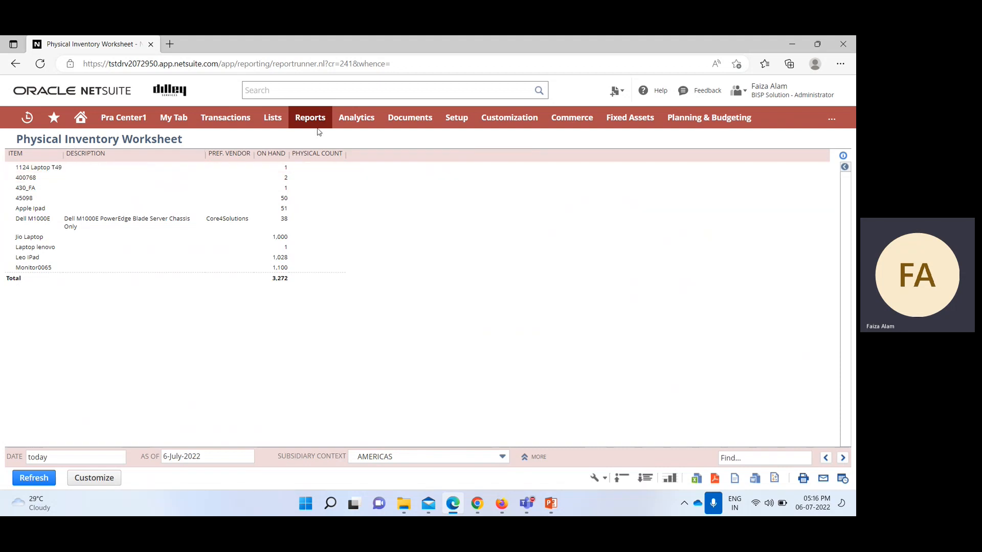
{"action": "mouse_move", "coordinate": [314, 123]}
{"action": "mouse_move", "coordinate": [340, 472]}
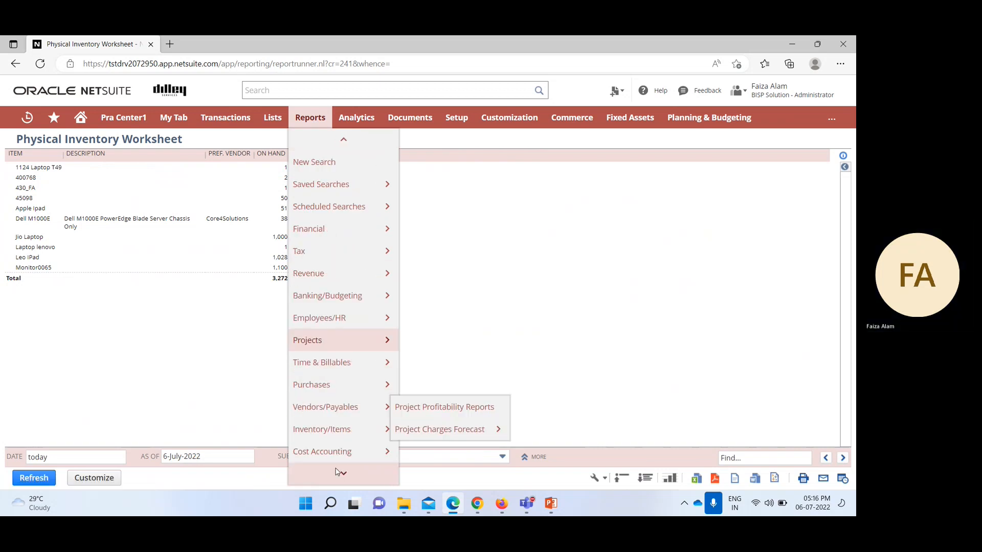
{"action": "mouse_move", "coordinate": [356, 390]}
{"action": "mouse_move", "coordinate": [351, 407]}
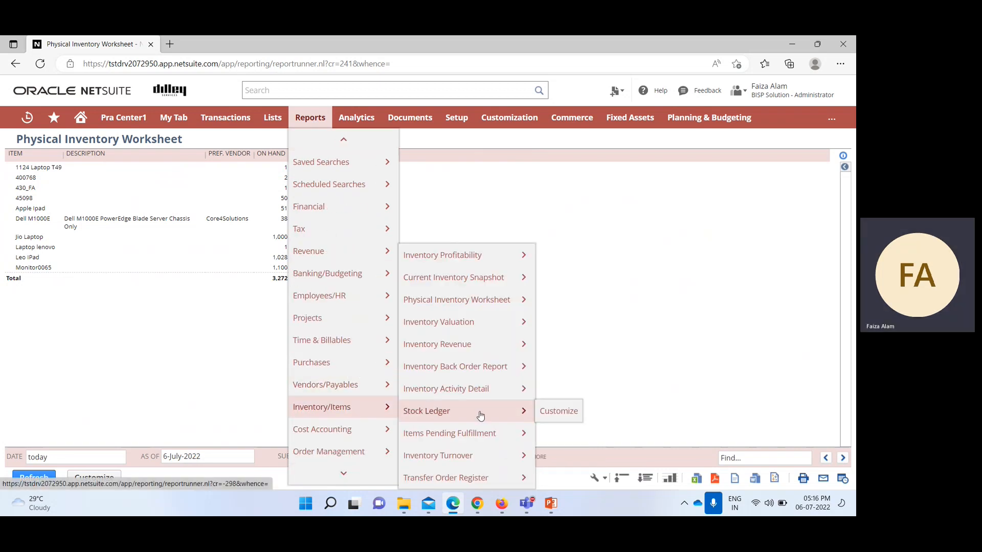
{"action": "mouse_move", "coordinate": [472, 304]}
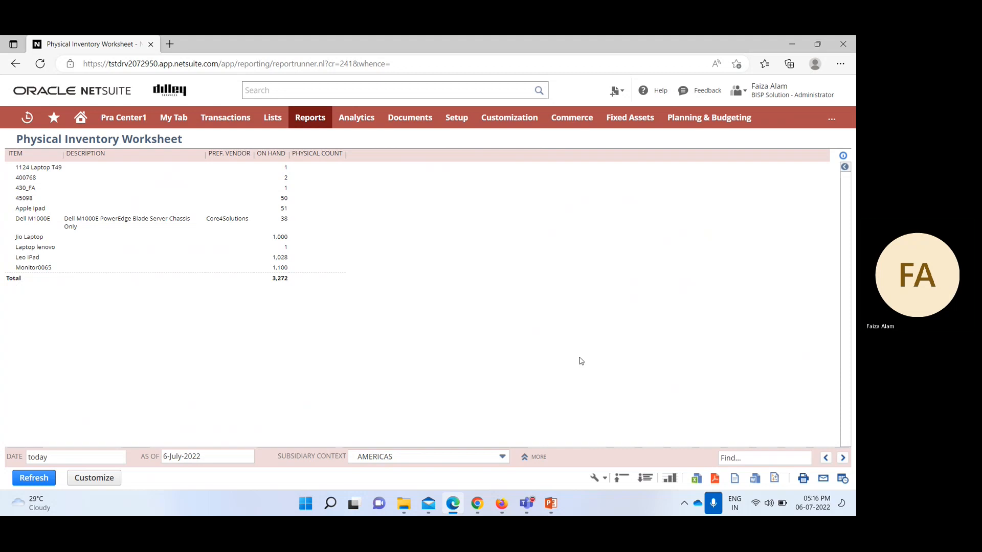
Switch to the PowerPoint presentation and show the Assessment of Stock Level slide.
{"action": "mouse_move", "coordinate": [551, 507]}
{"action": "left_click", "coordinate": [550, 505]}
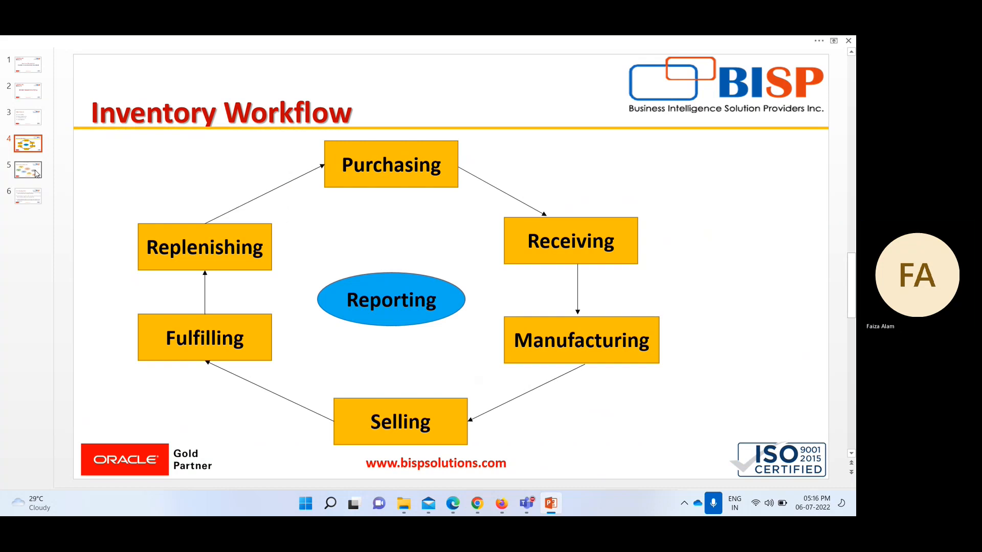
{"action": "left_click", "coordinate": [37, 174]}
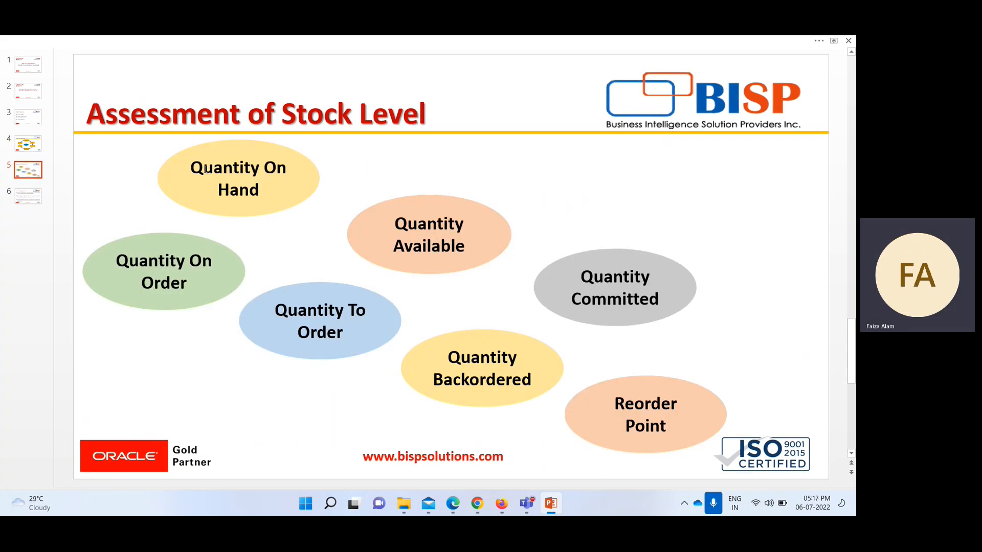
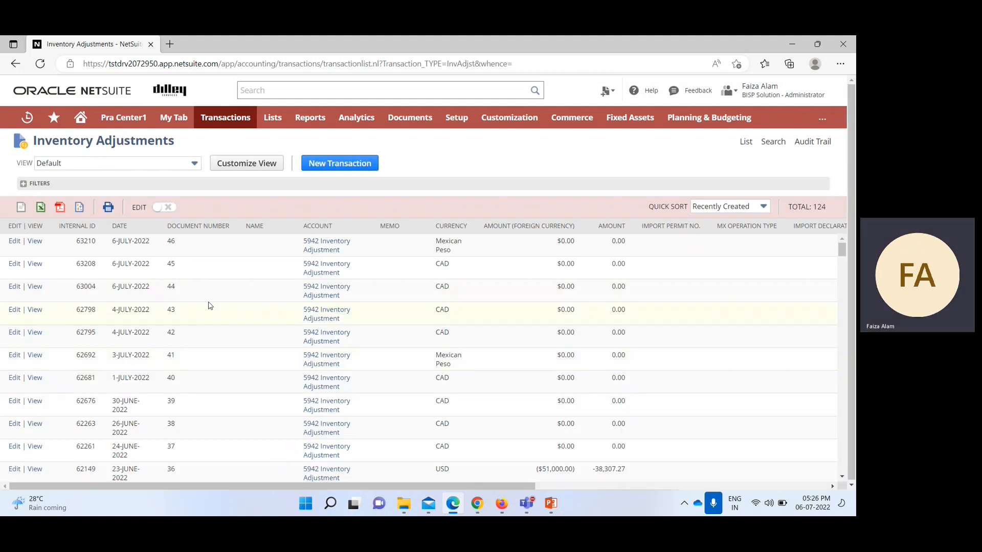
View inventory adjustment 31 from the Inventory Adjustments list and return to the list.
{"action": "scroll", "coordinate": [210, 305], "scroll_direction": "down", "scroll_amount": 5}
{"action": "scroll", "coordinate": [210, 305], "scroll_direction": "down", "scroll_amount": 10}
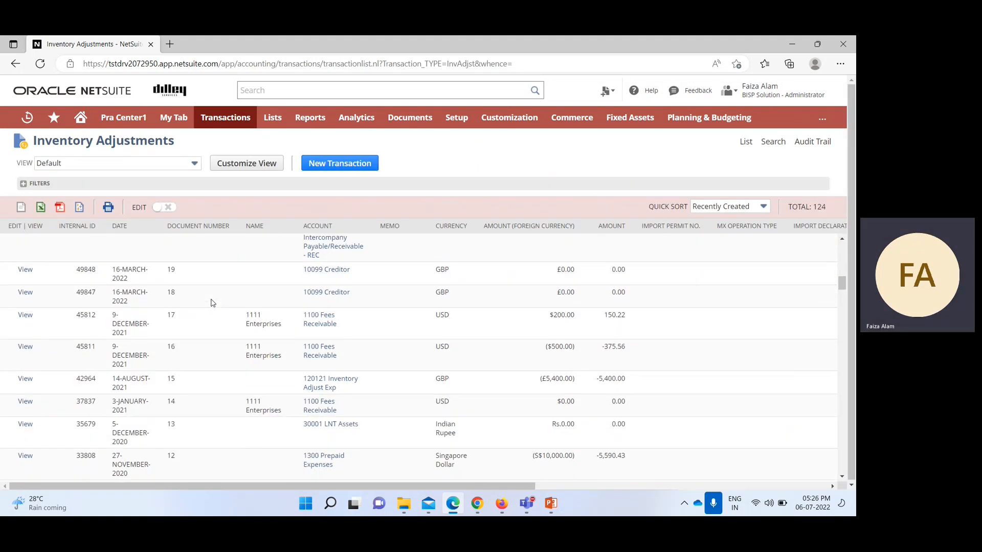
{"action": "scroll", "coordinate": [215, 301], "scroll_direction": "up", "scroll_amount": 9}
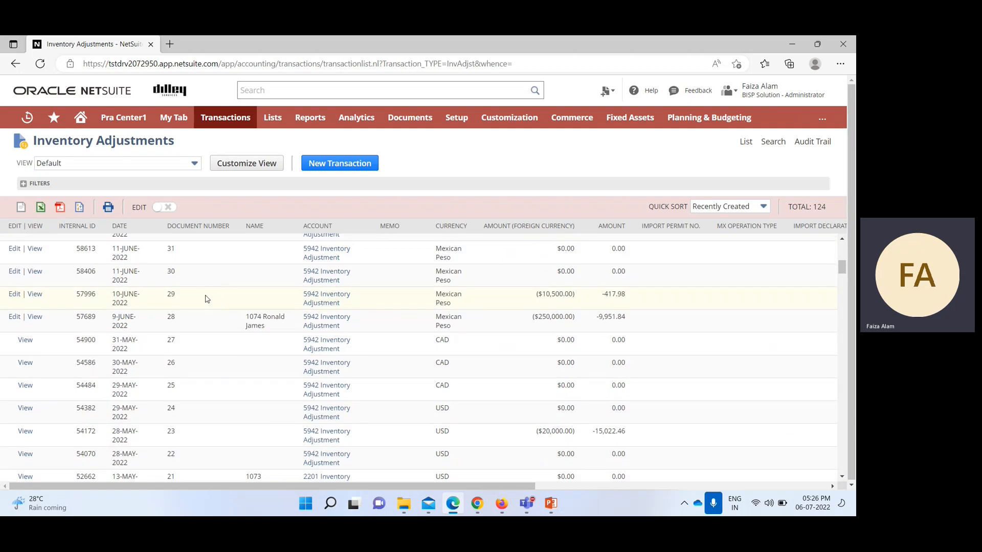
{"action": "left_click", "coordinate": [35, 249]}
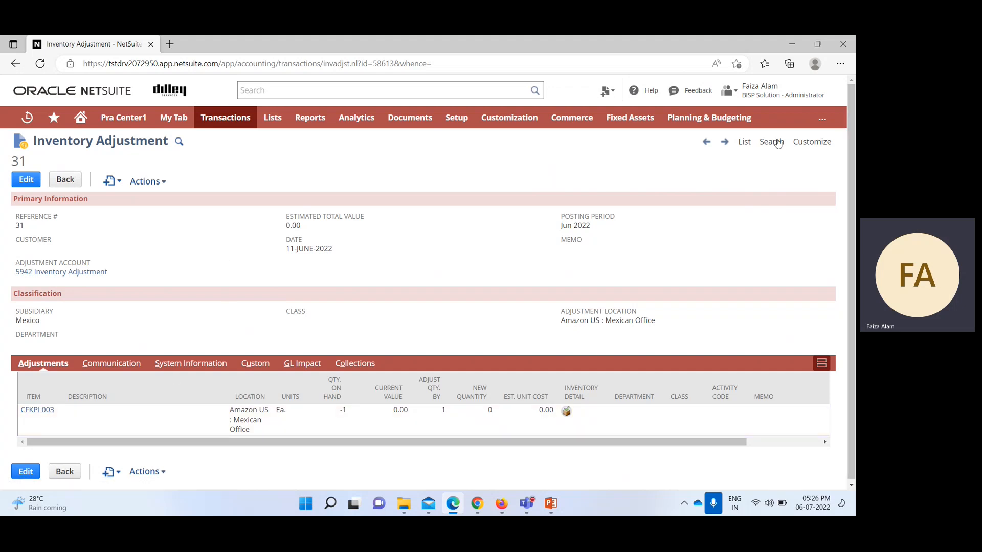
{"action": "left_click", "coordinate": [743, 142]}
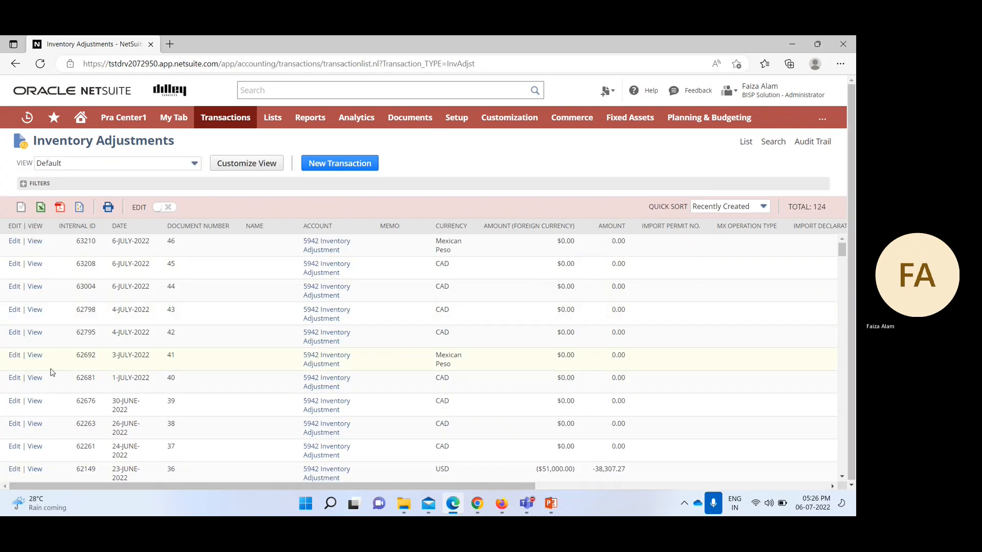
View the details of inventory adjustment 41 and return to the Inventory Adjustments list.
{"action": "left_click", "coordinate": [34, 357]}
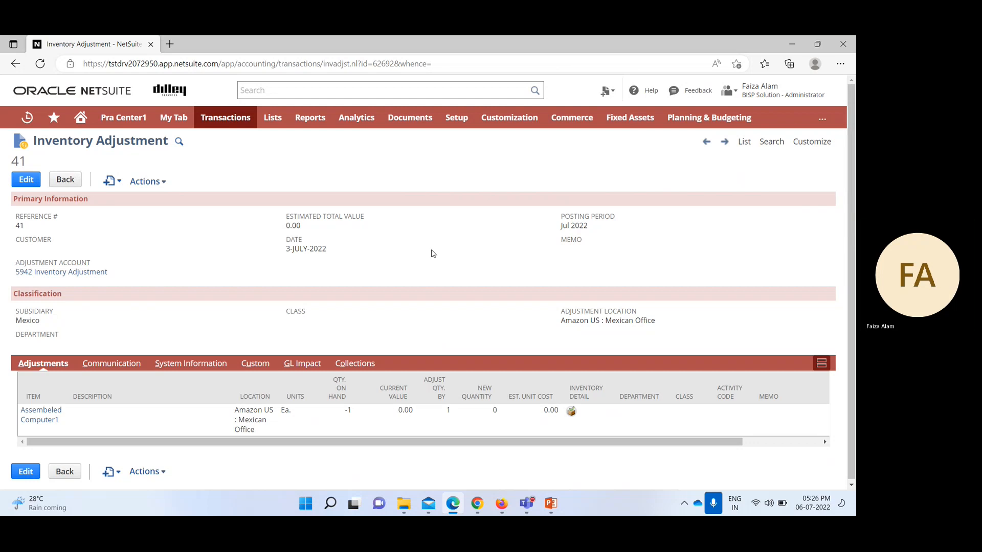
{"action": "scroll", "coordinate": [506, 294], "scroll_direction": "down", "scroll_amount": 1}
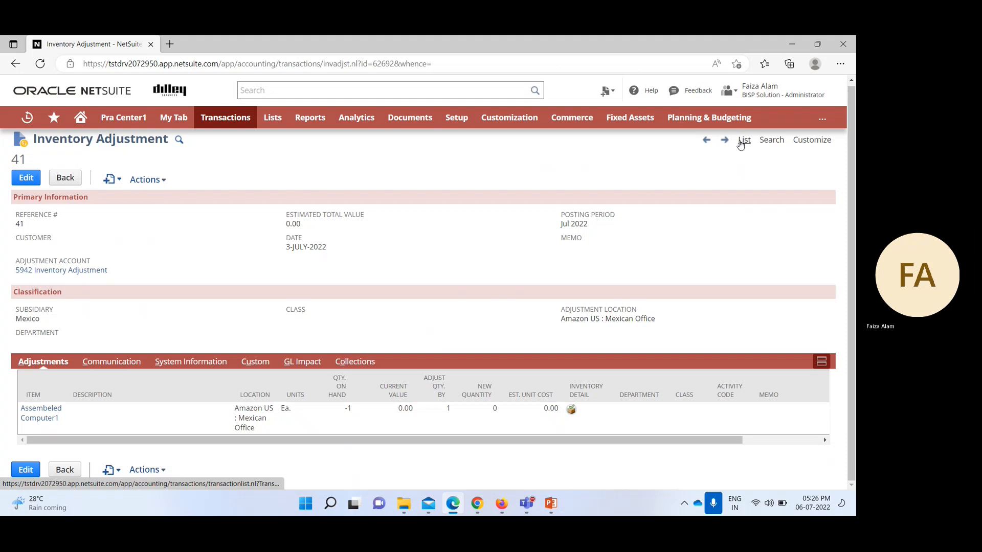
{"action": "left_click", "coordinate": [743, 142]}
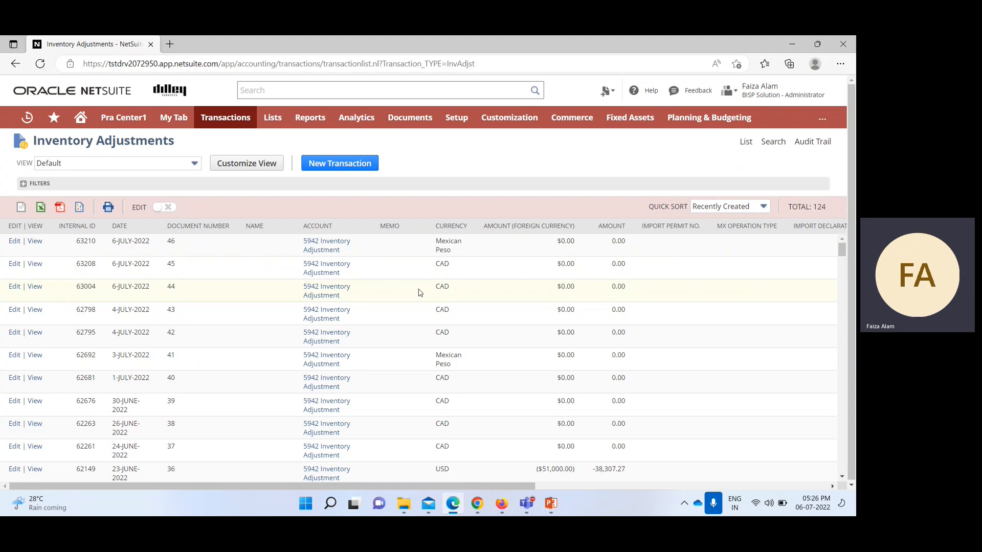
Start a new inventory adjustment transaction and set its subsidiary to Canada.
{"action": "left_click", "coordinate": [363, 170]}
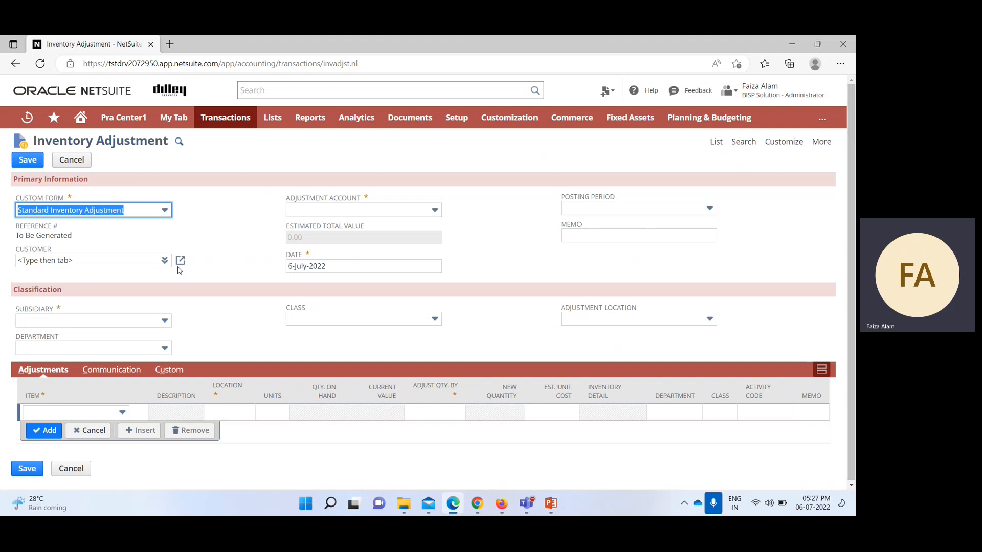
{"action": "left_click", "coordinate": [169, 323]}
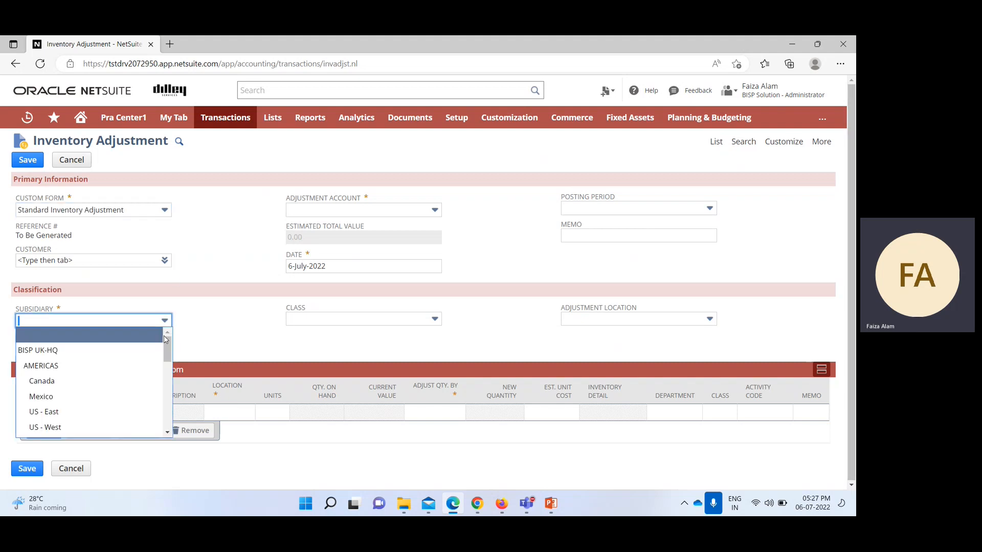
{"action": "left_click", "coordinate": [124, 380]}
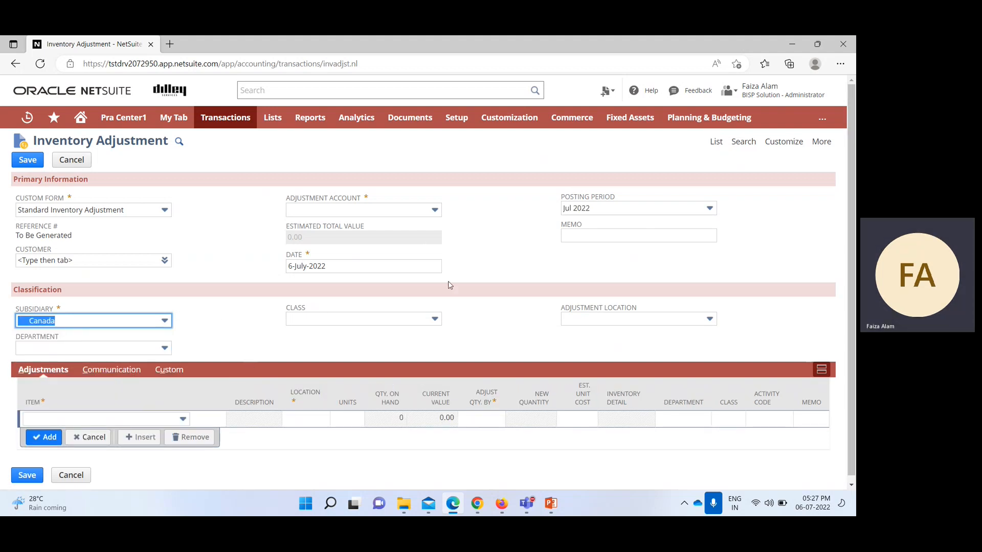
Set the adjustment account to 5942 Inventory Adjustment and the adjustment location to 11 Canadian Warehouse.
{"action": "left_click", "coordinate": [352, 203]}
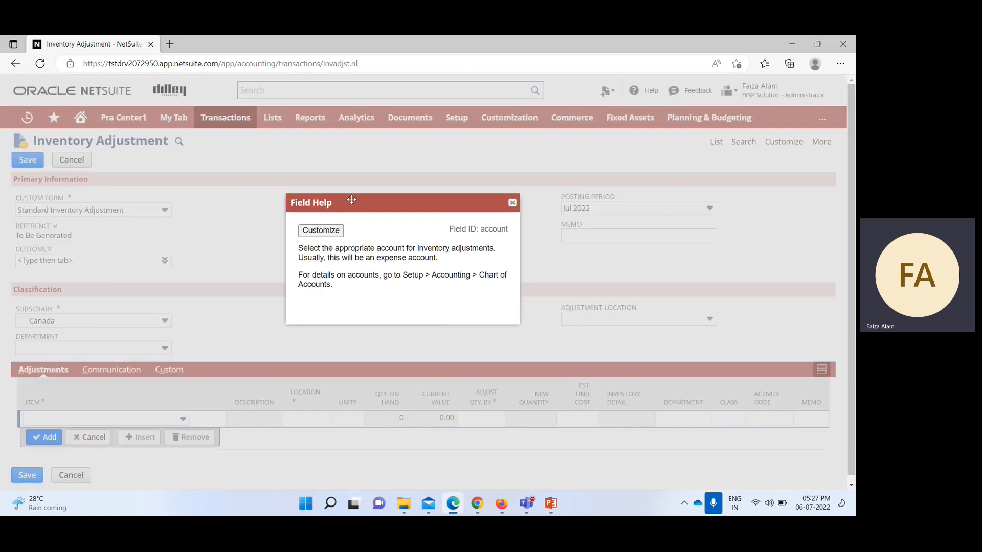
{"action": "left_click", "coordinate": [512, 204]}
{"action": "left_click", "coordinate": [435, 211]}
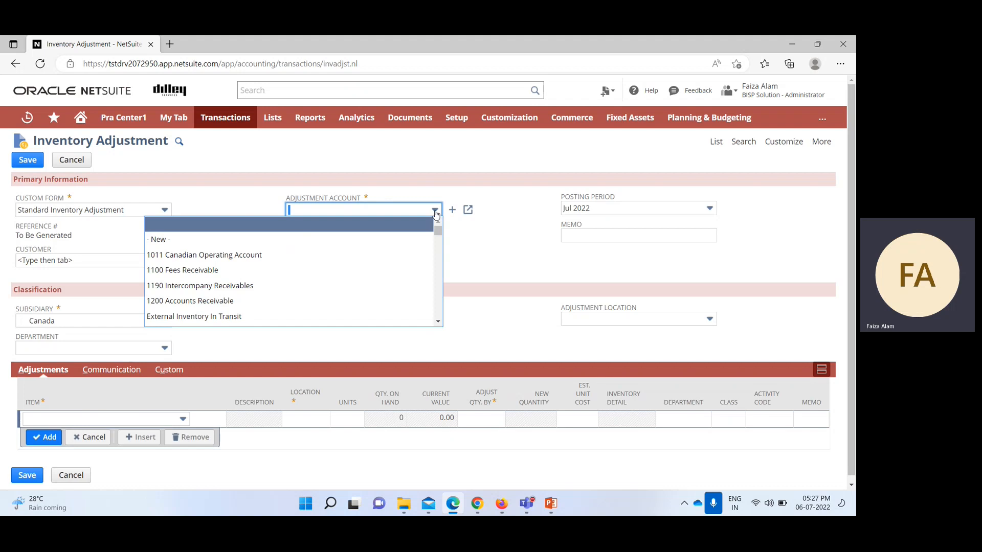
{"action": "type", "text": "59"}
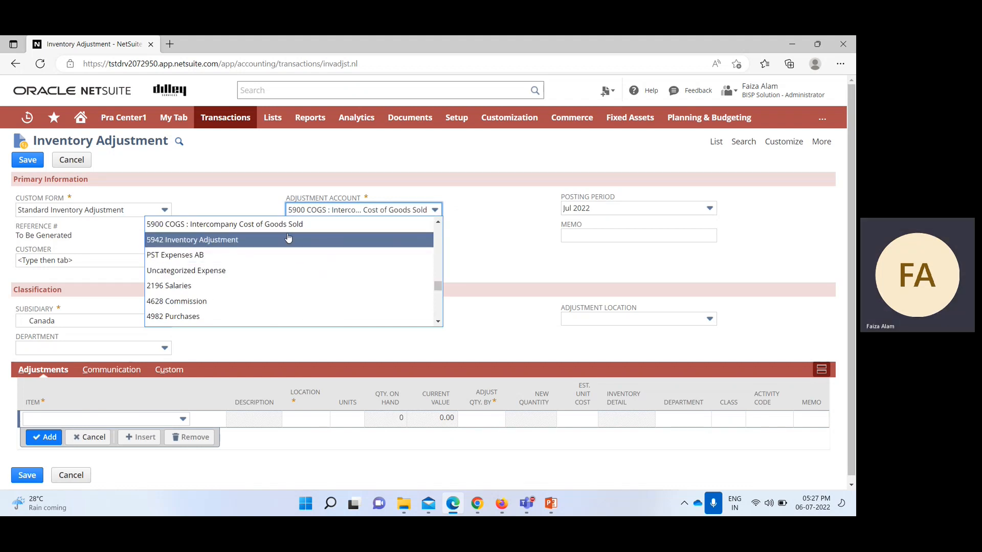
{"action": "left_click", "coordinate": [289, 239]}
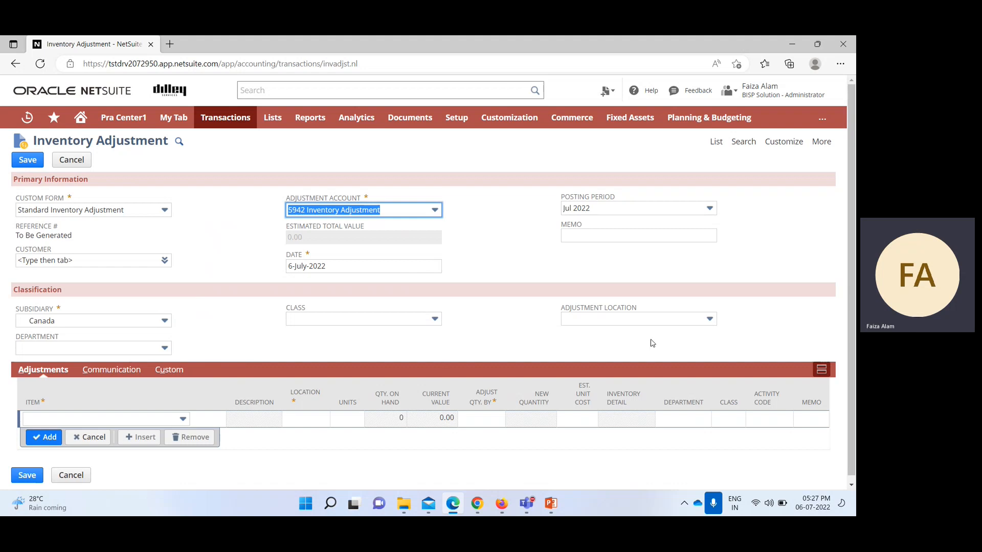
{"action": "left_click", "coordinate": [710, 320]}
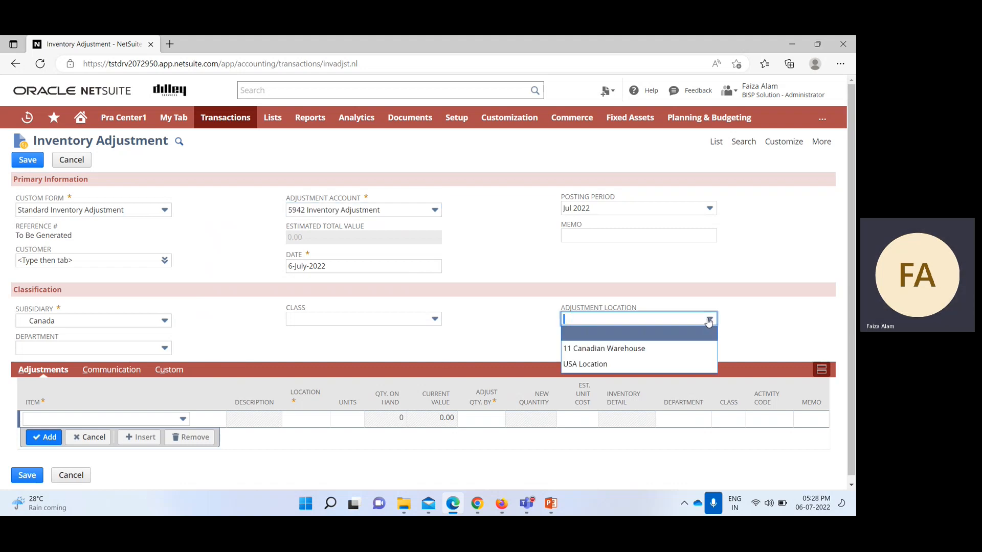
{"action": "left_click", "coordinate": [652, 353]}
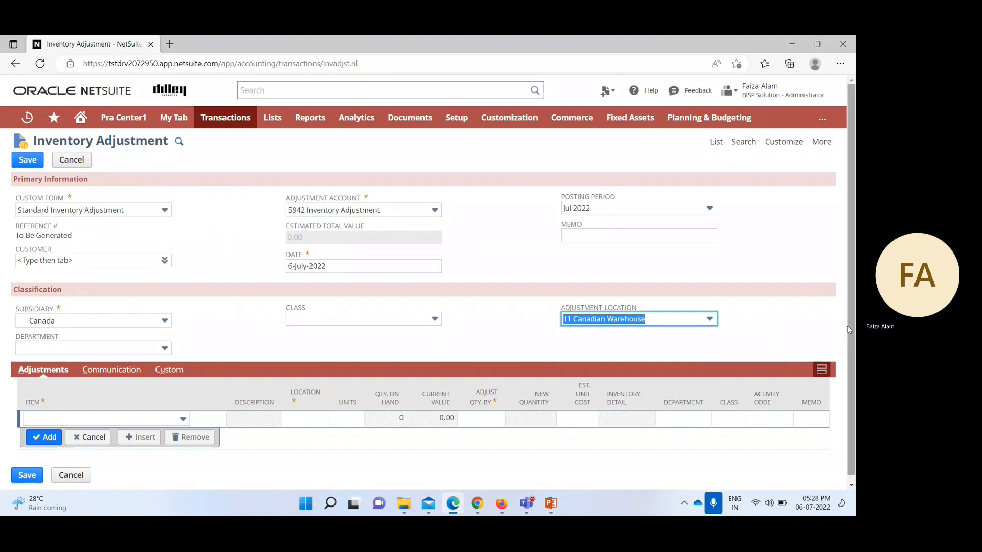
Choose Jio Cables as the item on the first adjustment line.
{"action": "scroll", "coordinate": [849, 330], "scroll_direction": "down", "scroll_amount": 1}
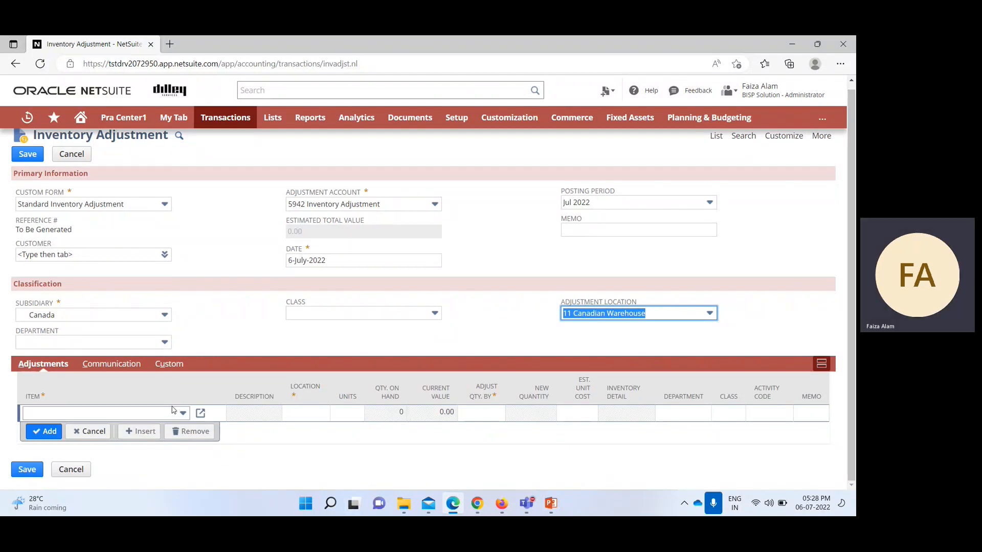
{"action": "left_click", "coordinate": [184, 418]}
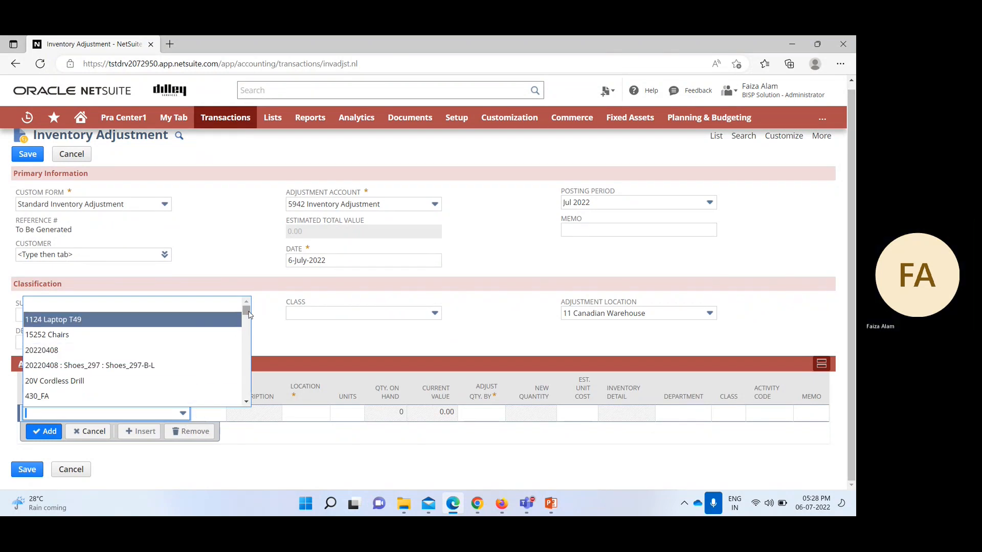
{"action": "scroll", "coordinate": [247, 317], "scroll_direction": "down", "scroll_amount": 3}
{"action": "scroll", "coordinate": [249, 314], "scroll_direction": "down", "scroll_amount": 6}
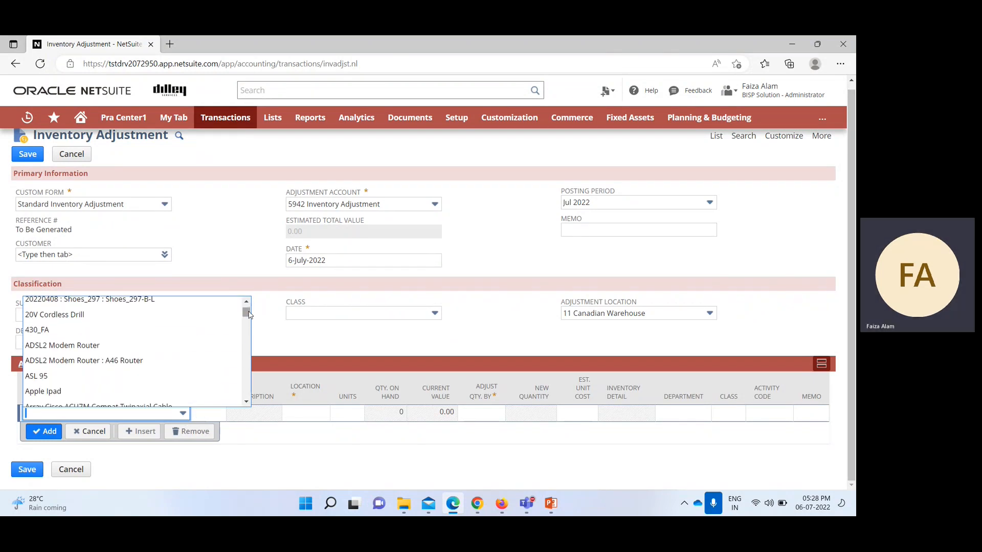
{"action": "scroll", "coordinate": [249, 314], "scroll_direction": "up", "scroll_amount": 8}
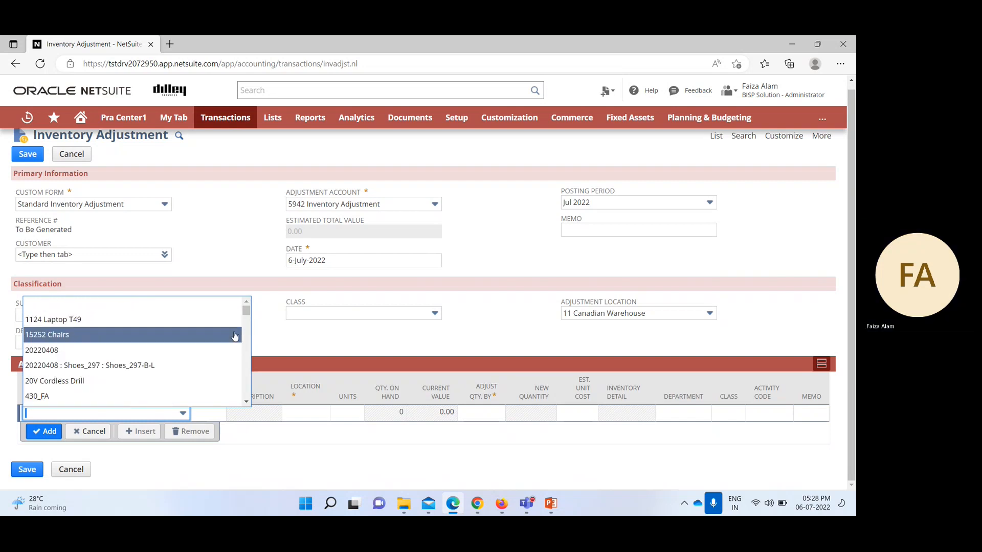
{"action": "scroll", "coordinate": [238, 333], "scroll_direction": "down", "scroll_amount": 4}
{"action": "scroll", "coordinate": [234, 340], "scroll_direction": "down", "scroll_amount": 8}
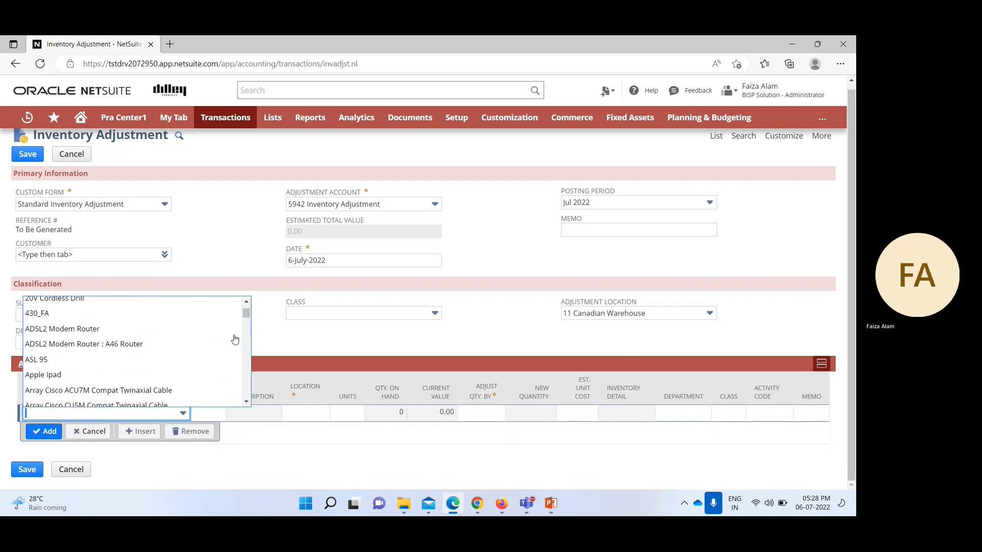
{"action": "scroll", "coordinate": [235, 340], "scroll_direction": "down", "scroll_amount": 10}
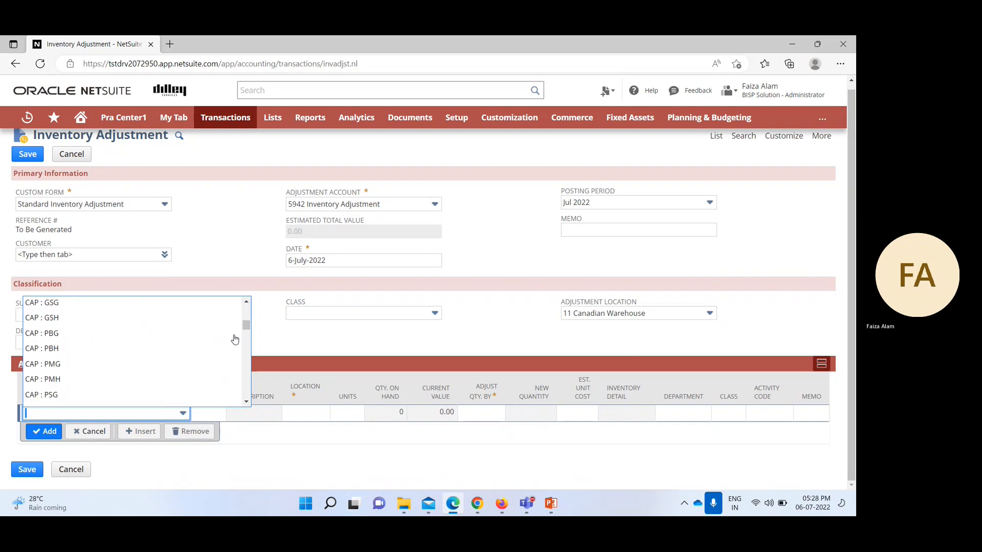
{"action": "scroll", "coordinate": [235, 341], "scroll_direction": "down", "scroll_amount": 3}
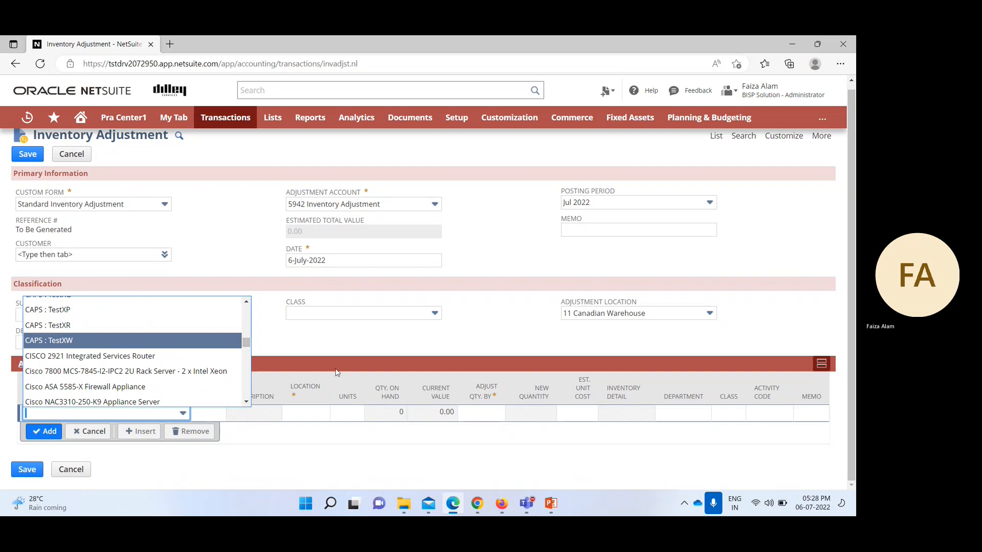
{"action": "type", "text": "j"}
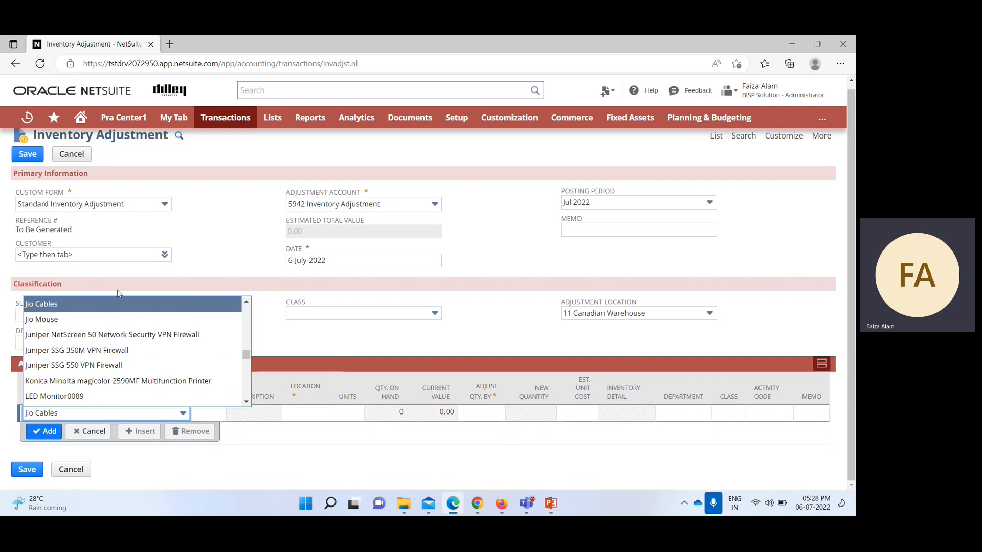
{"action": "left_click", "coordinate": [128, 305]}
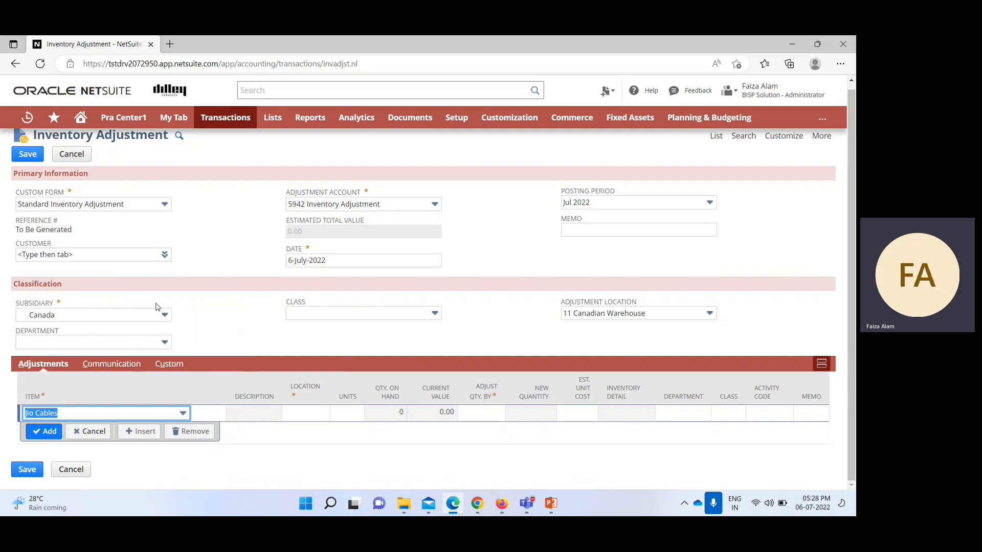
Set the Jio Cables line's location to USA Location and its quantity adjustment to 50.
{"action": "left_click", "coordinate": [309, 412]}
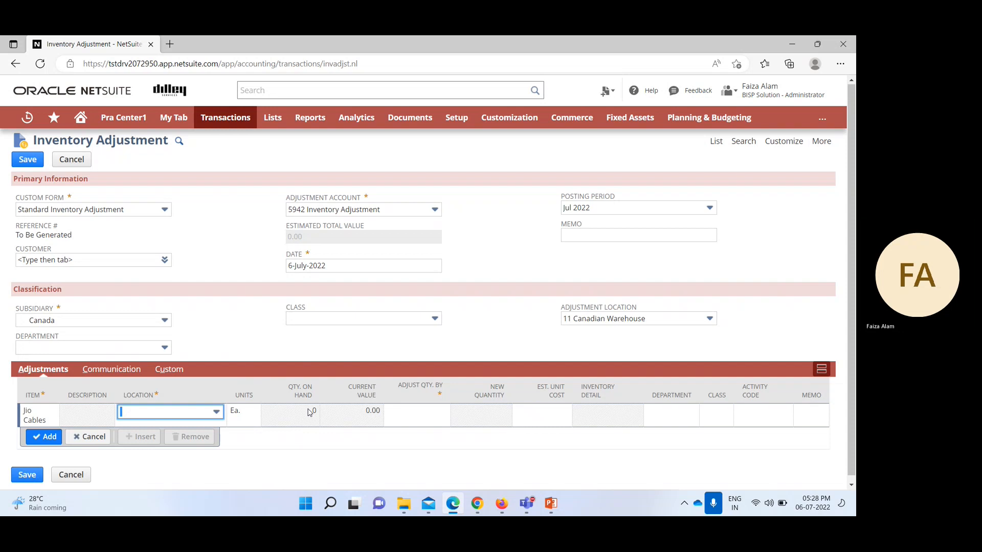
{"action": "left_click", "coordinate": [218, 415]}
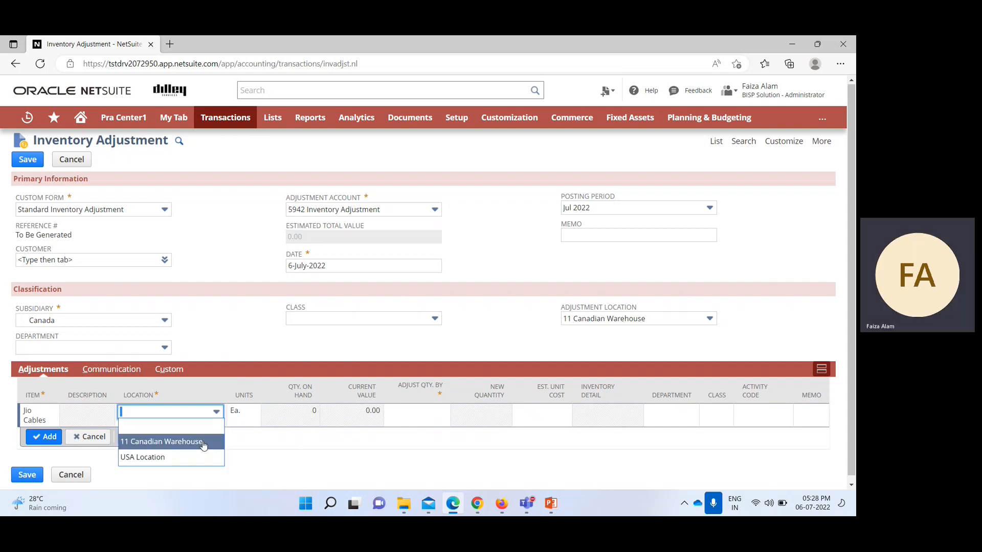
{"action": "left_click", "coordinate": [198, 457]}
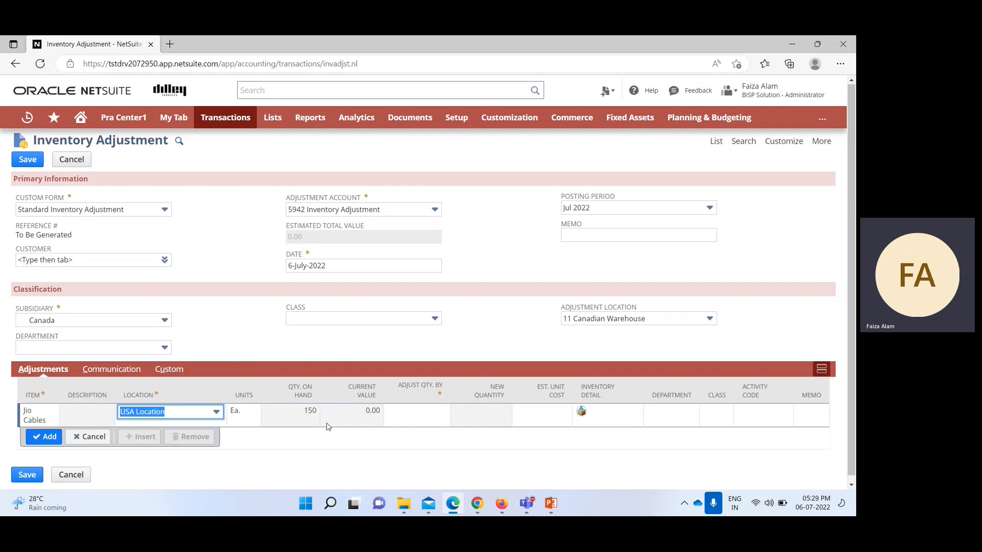
{"action": "left_click", "coordinate": [416, 414]}
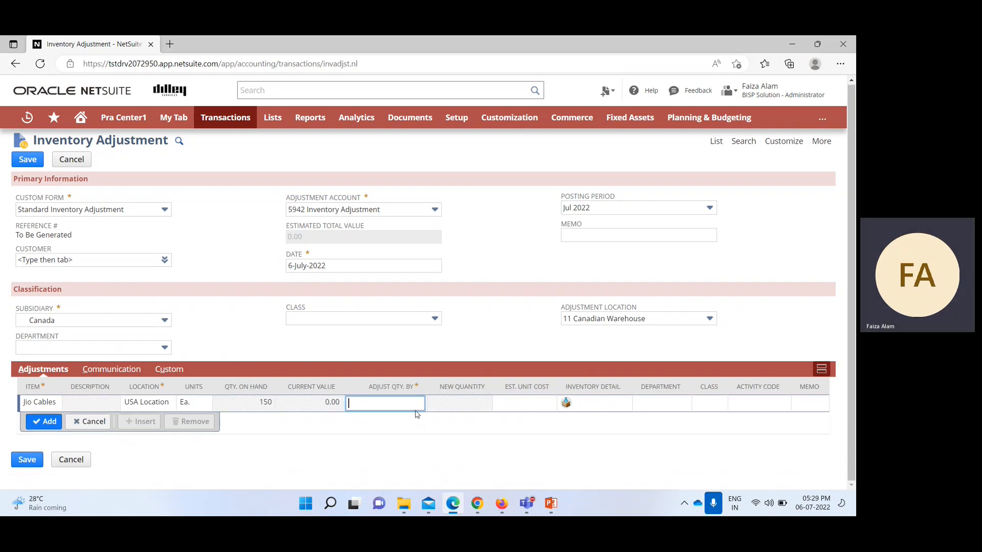
{"action": "left_click", "coordinate": [467, 406]}
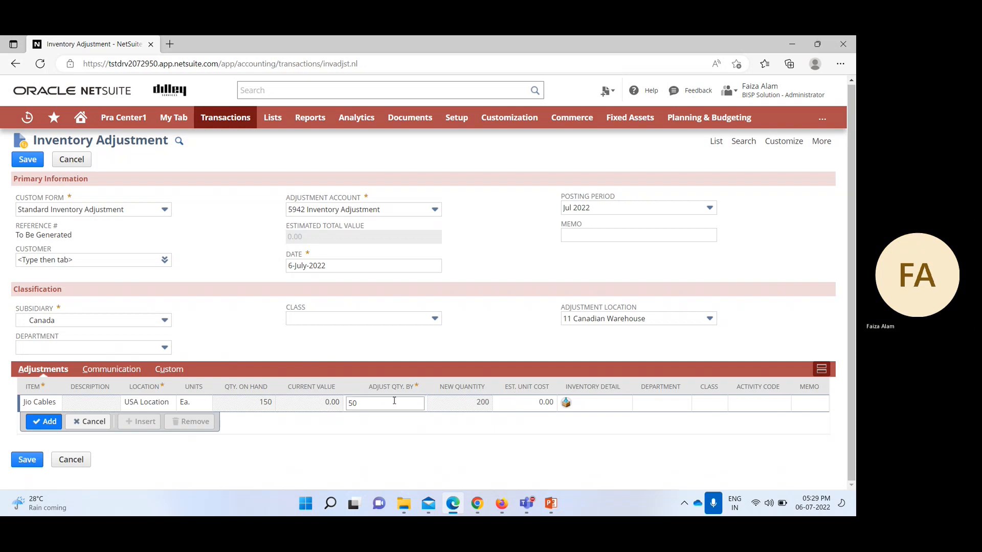
{"action": "left_click", "coordinate": [339, 405]}
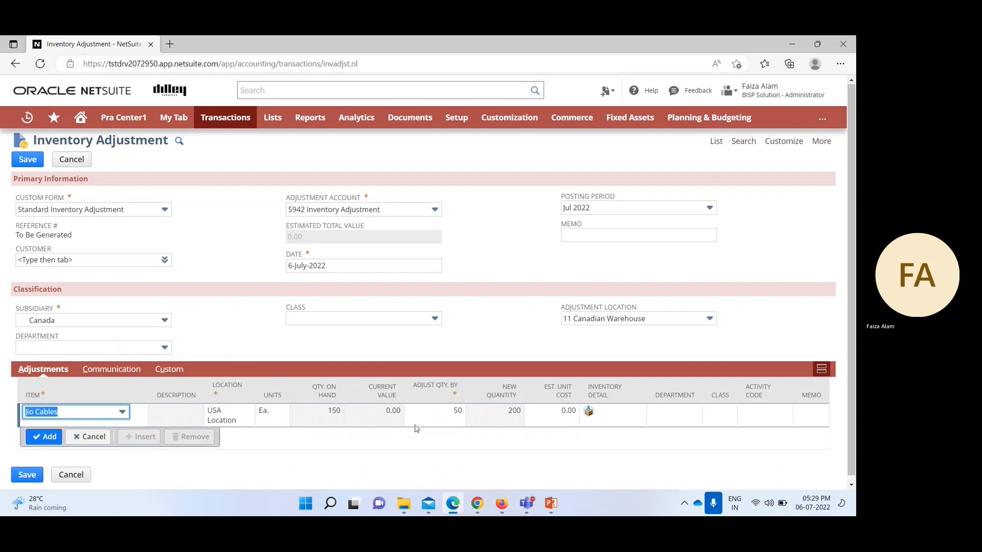
{"action": "left_click", "coordinate": [428, 415]}
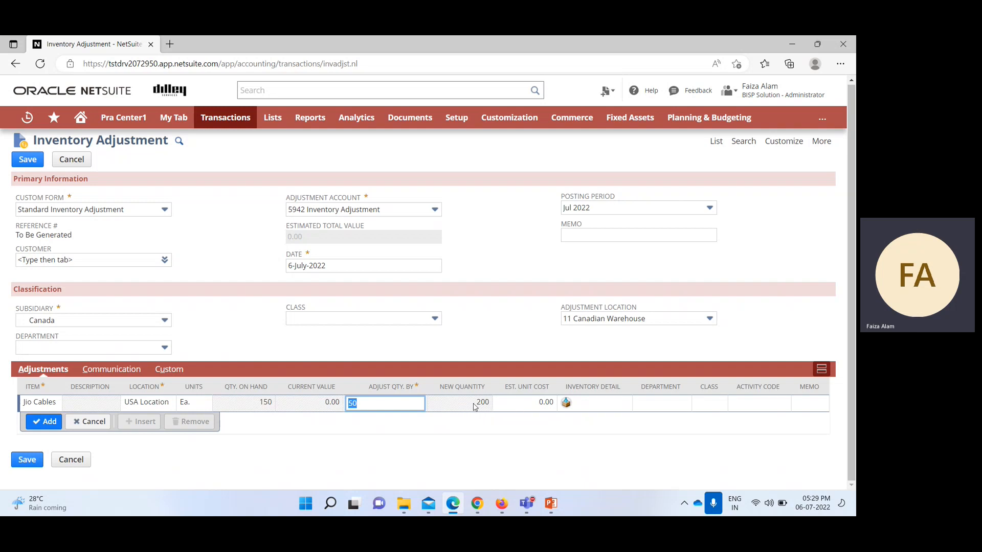
Assign lot number 141021 with quantity 50 in the Jio Cables inventory detail and add the line to the adjustment.
{"action": "left_click", "coordinate": [563, 404]}
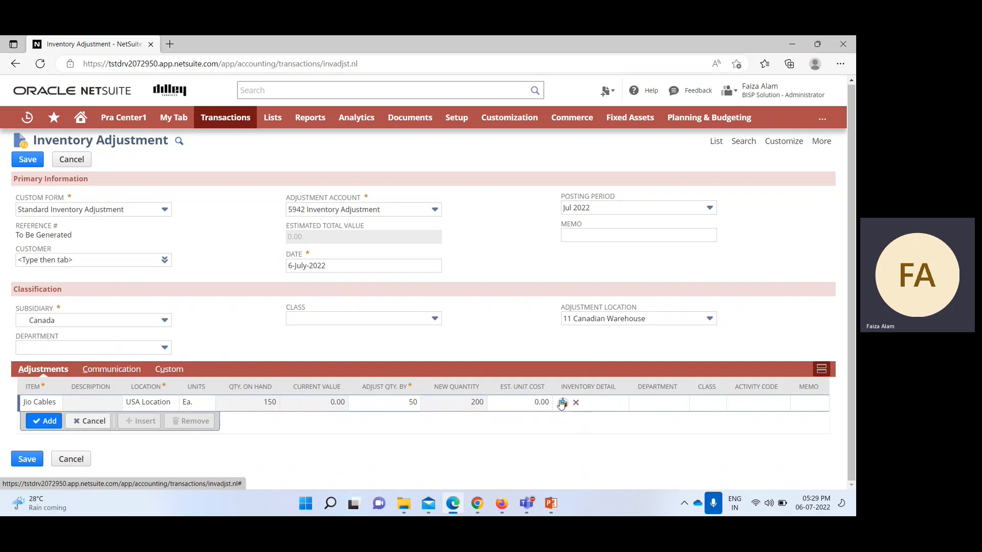
{"action": "left_click", "coordinate": [562, 404]}
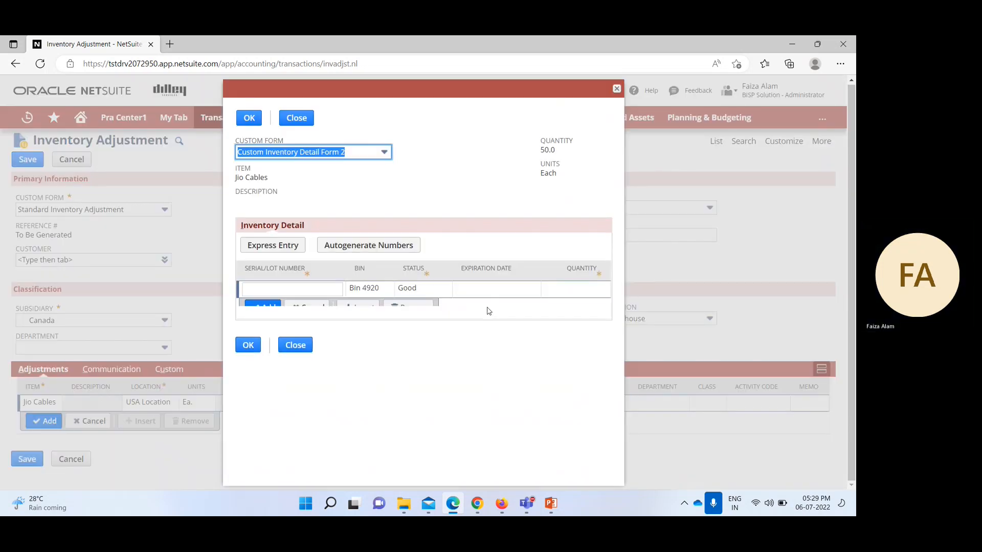
{"action": "left_click", "coordinate": [334, 287]}
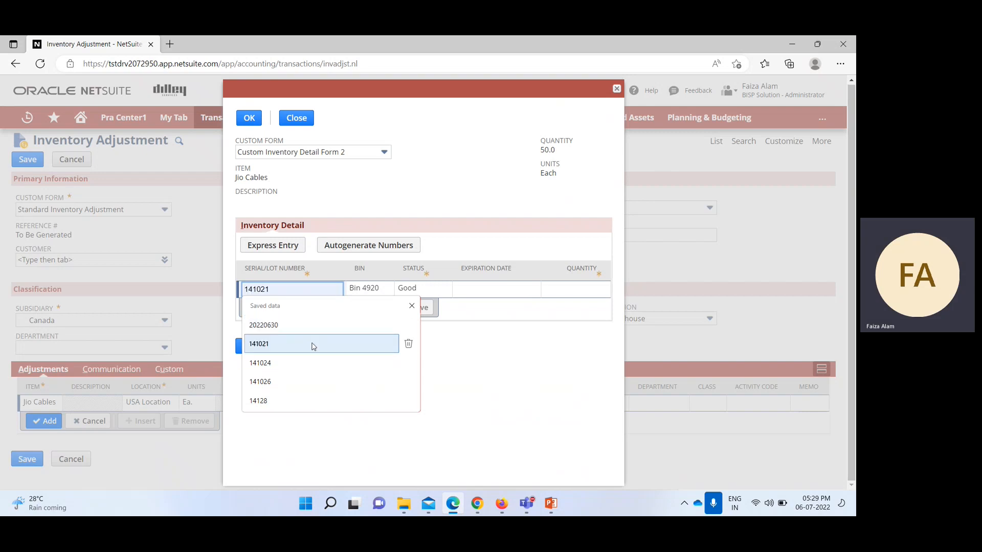
{"action": "left_click", "coordinate": [313, 346]}
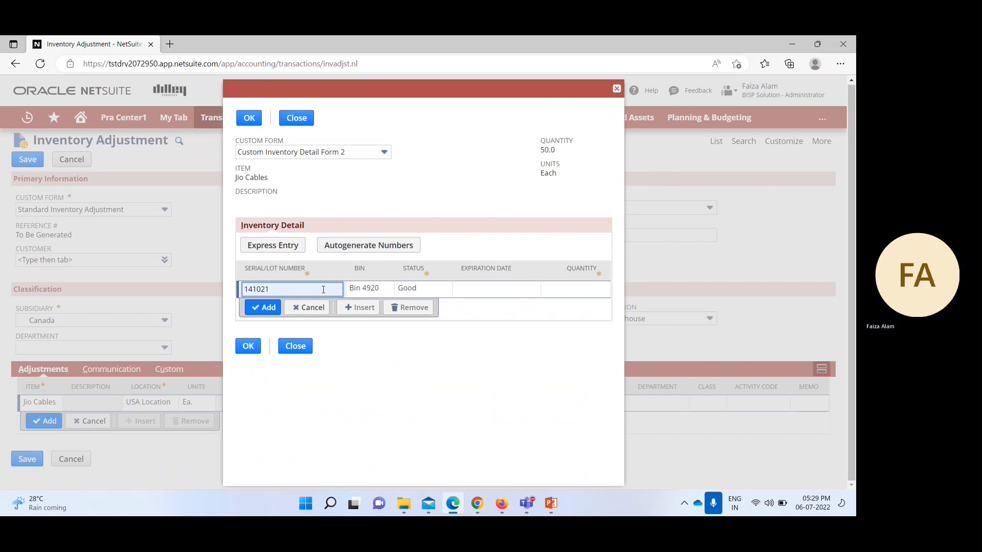
{"action": "left_click", "coordinate": [550, 287]}
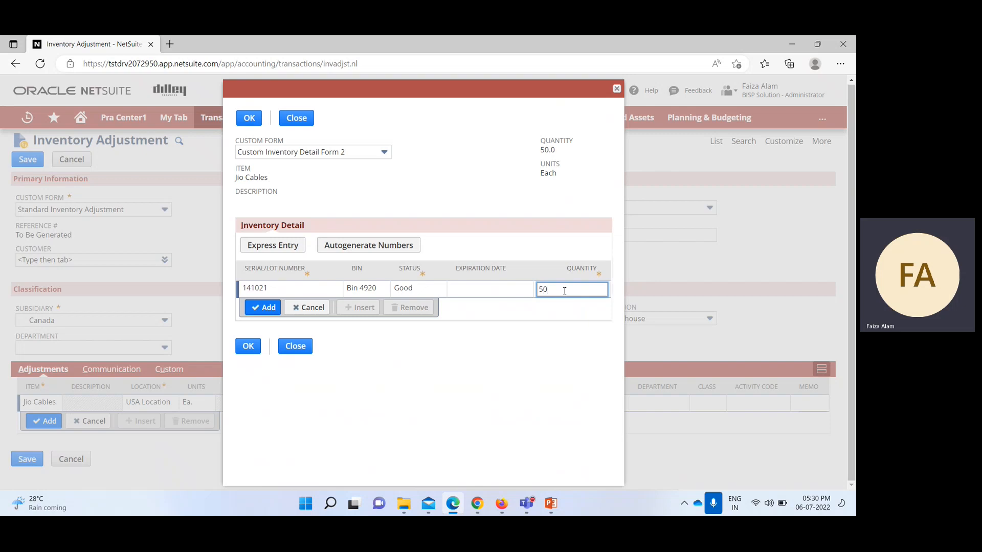
{"action": "left_click", "coordinate": [265, 307]}
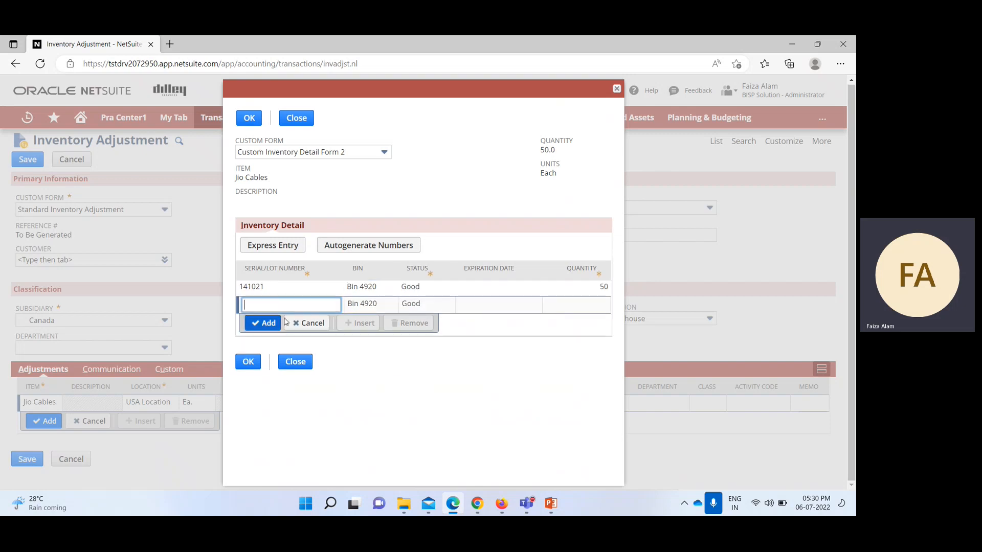
{"action": "left_click", "coordinate": [250, 119]}
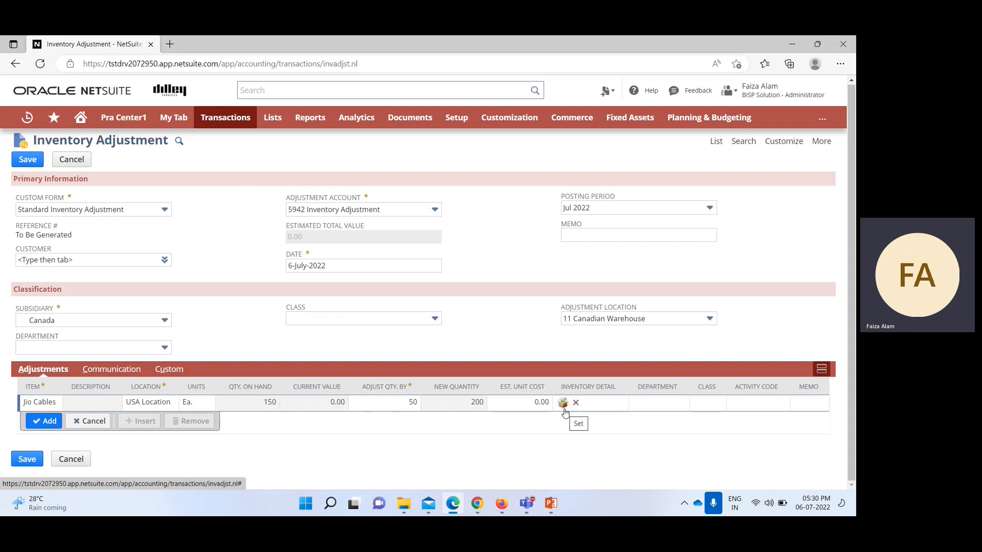
{"action": "left_click", "coordinate": [47, 422]}
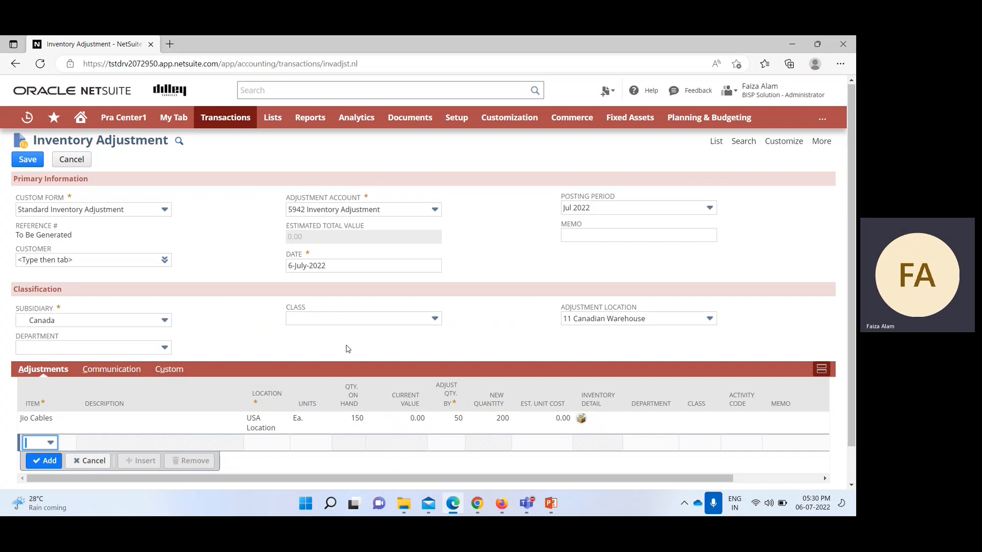
Fill in a second adjustment line for ADSL2 Modem Router at 11 Canadian Warehouse with a quantity adjustment of 10.
{"action": "scroll", "coordinate": [349, 348], "scroll_direction": "down", "scroll_amount": 1}
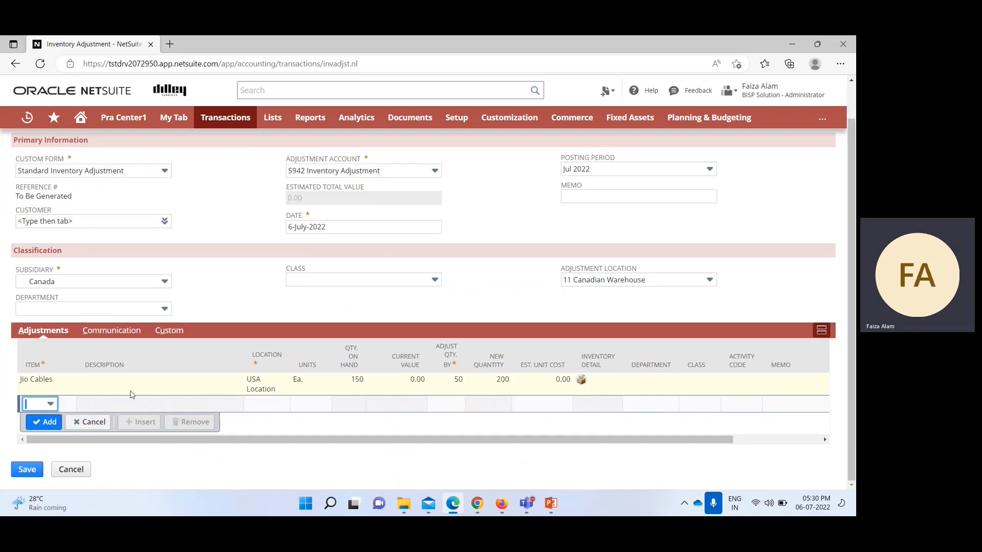
{"action": "left_click", "coordinate": [51, 404]}
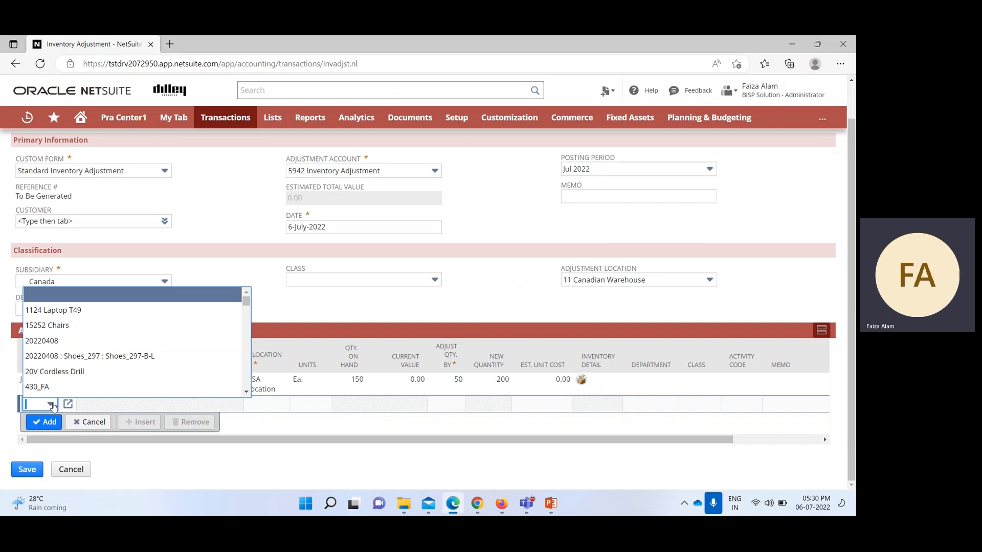
{"action": "scroll", "coordinate": [187, 339], "scroll_direction": "down", "scroll_amount": 1}
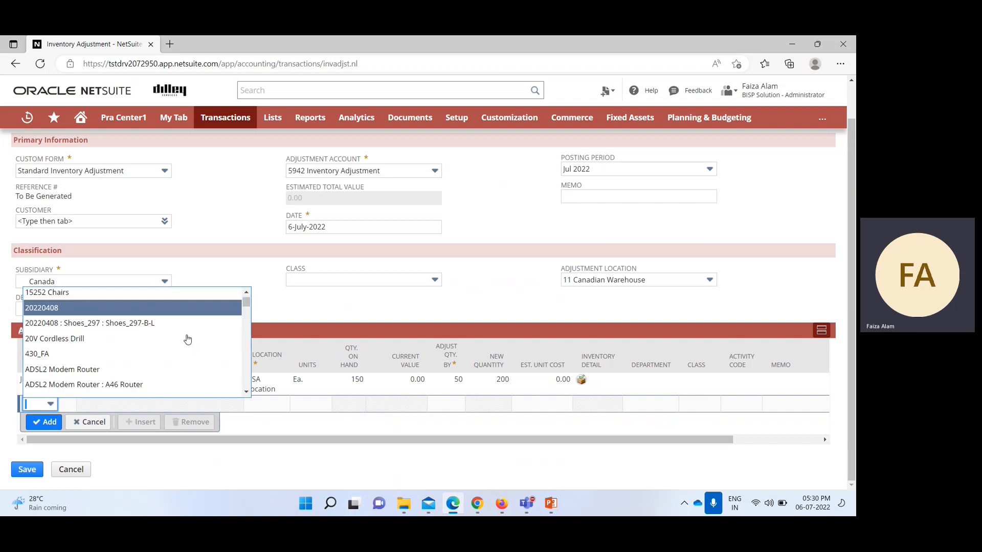
{"action": "left_click", "coordinate": [174, 369]}
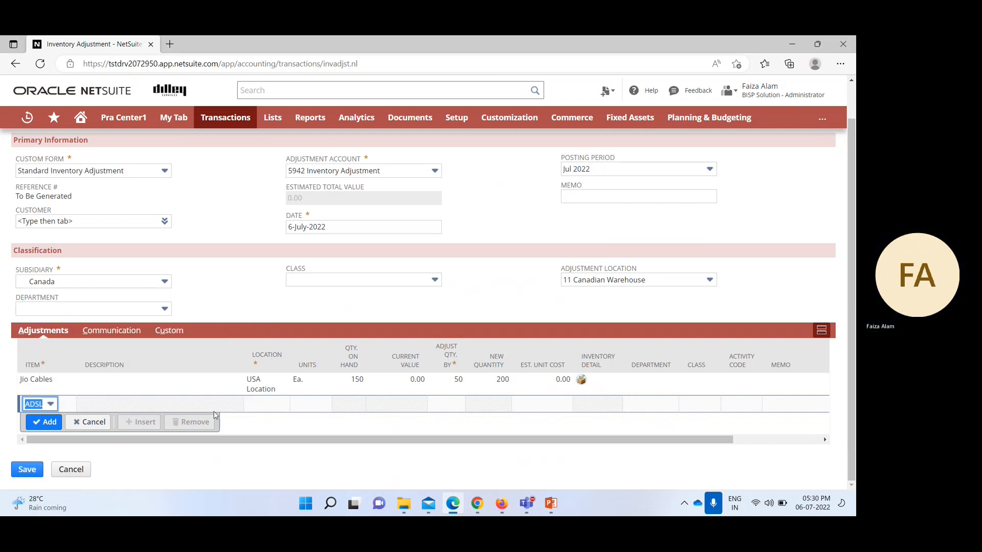
{"action": "left_click", "coordinate": [261, 407]}
{"action": "left_click", "coordinate": [261, 404]}
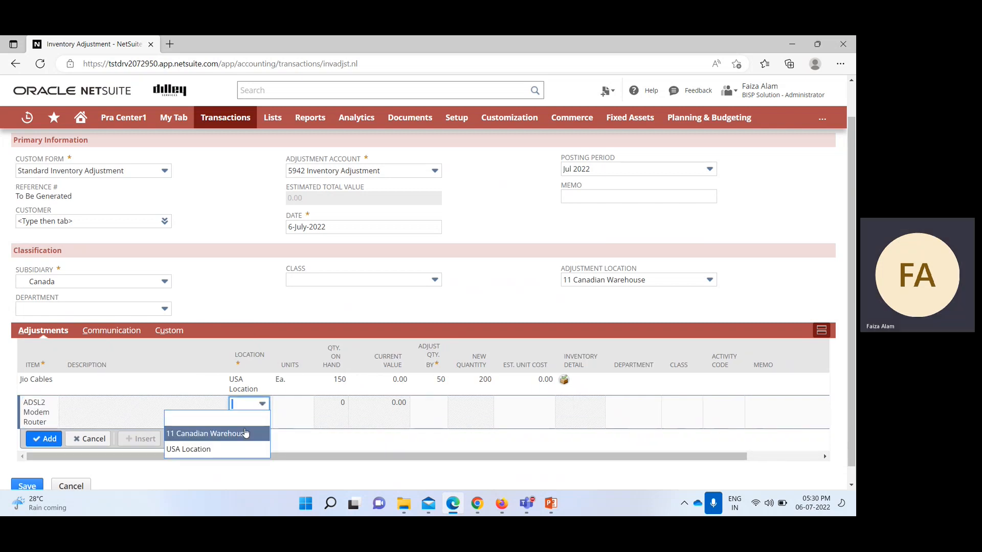
{"action": "left_click", "coordinate": [245, 434]}
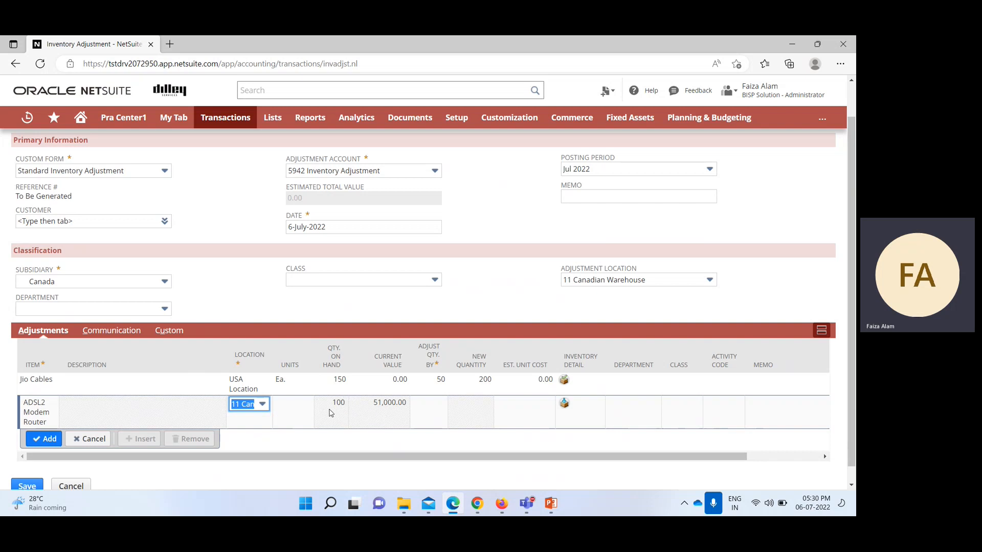
{"action": "left_click", "coordinate": [416, 408]}
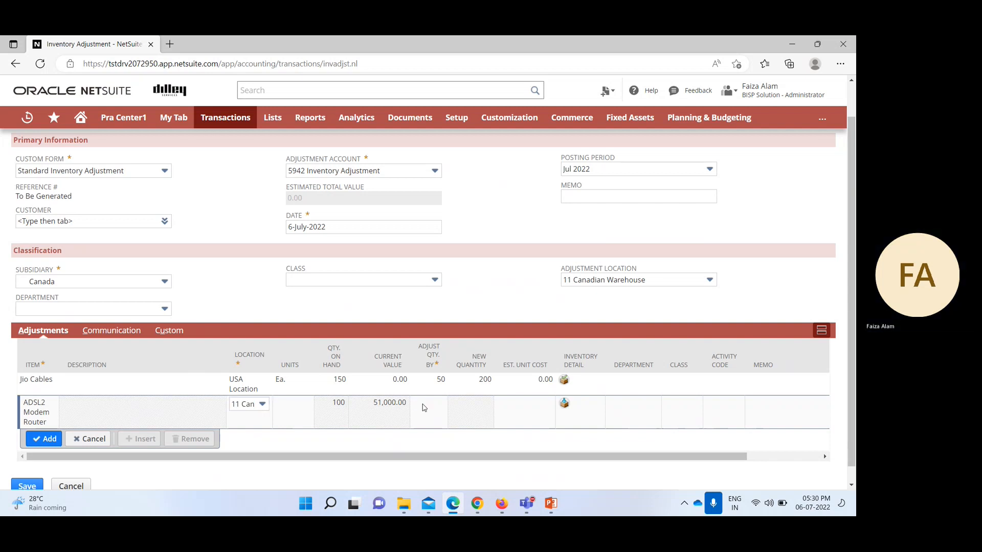
{"action": "left_click", "coordinate": [475, 406]}
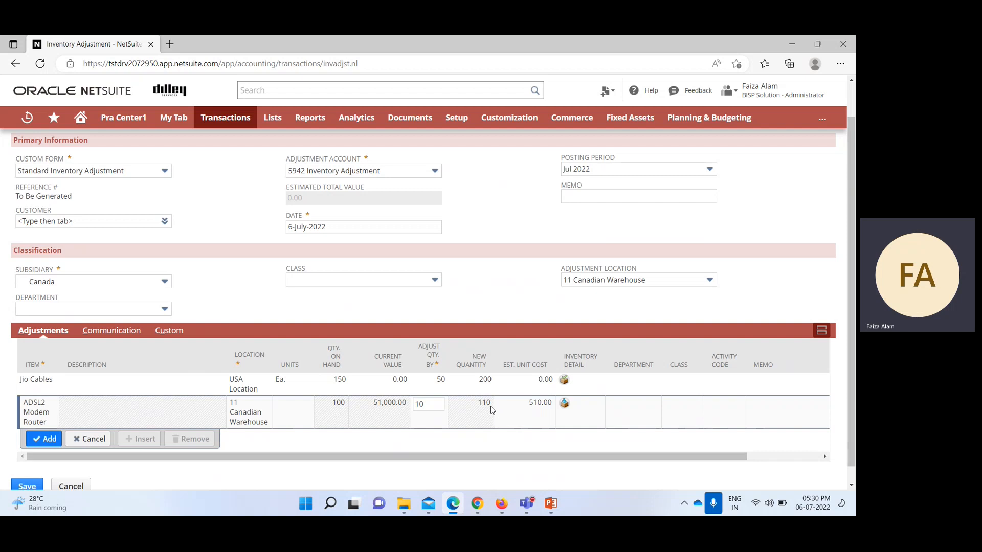
Assign bin Canada_Warehouse2 with quantity 10 in the ADSL2 Modem Router inventory detail and add the line to the adjustment.
{"action": "left_click", "coordinate": [564, 404]}
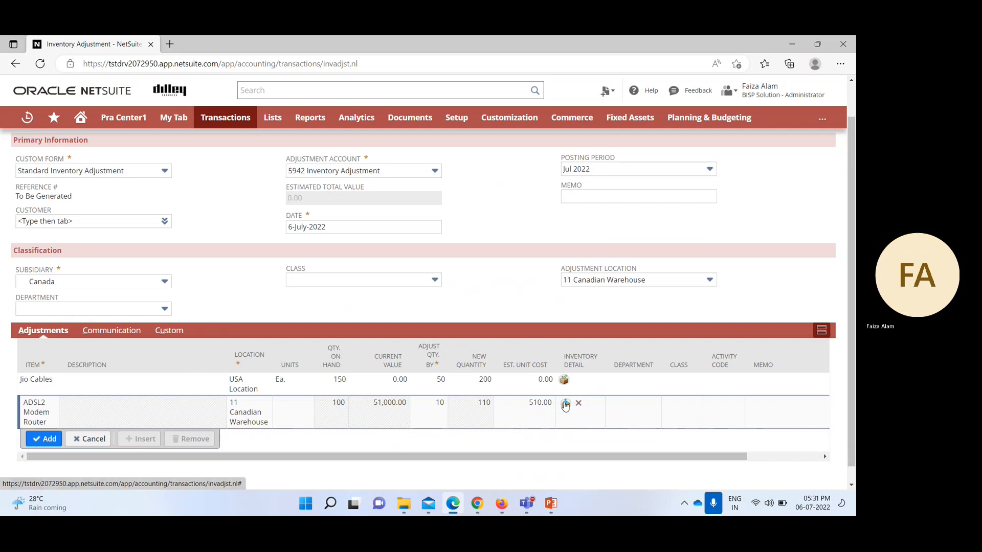
{"action": "left_click", "coordinate": [565, 404]}
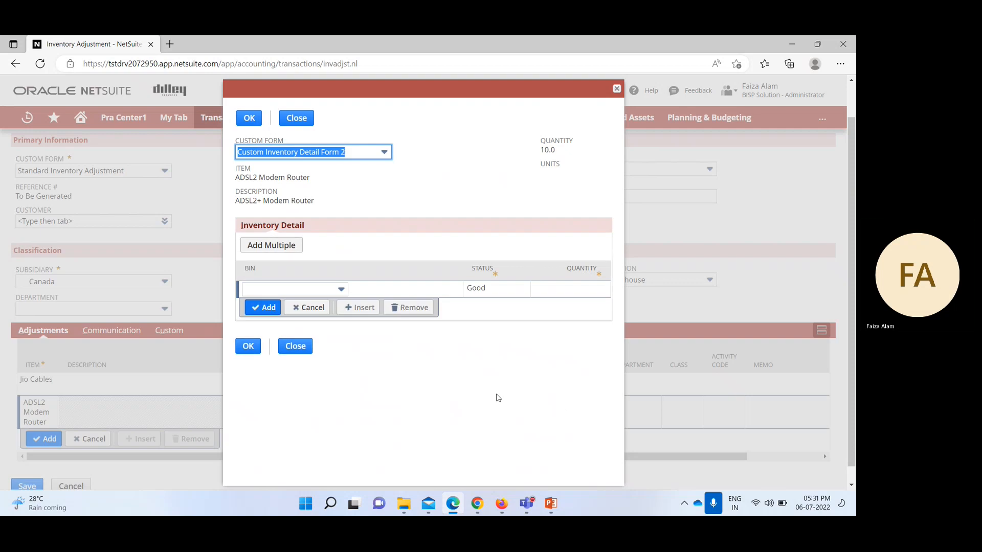
{"action": "left_click", "coordinate": [335, 291]}
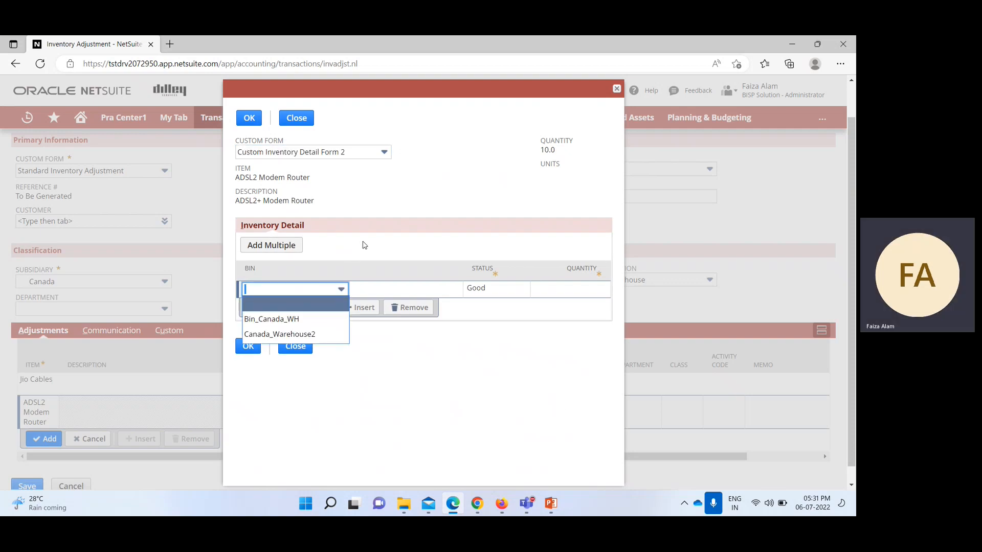
{"action": "left_click", "coordinate": [365, 246]}
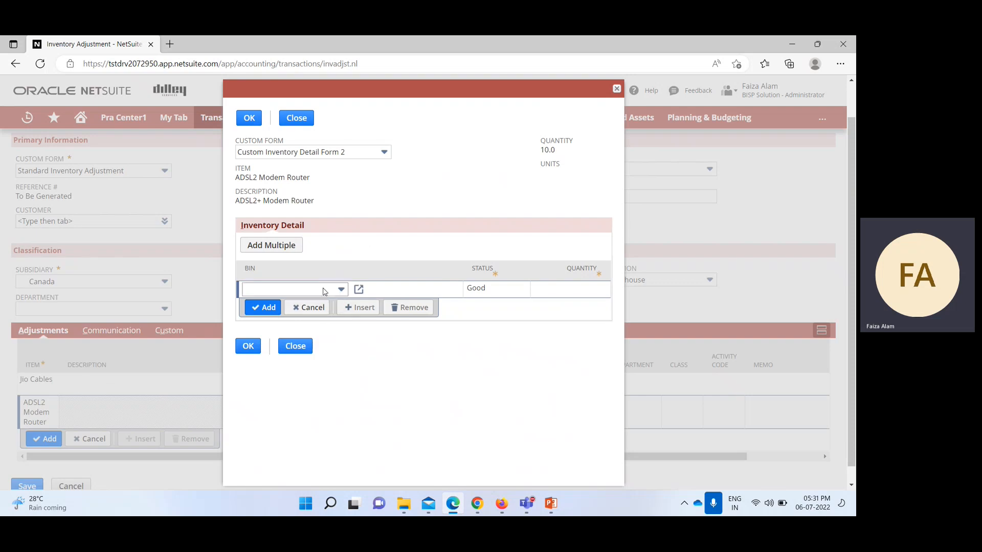
{"action": "left_click", "coordinate": [337, 294]}
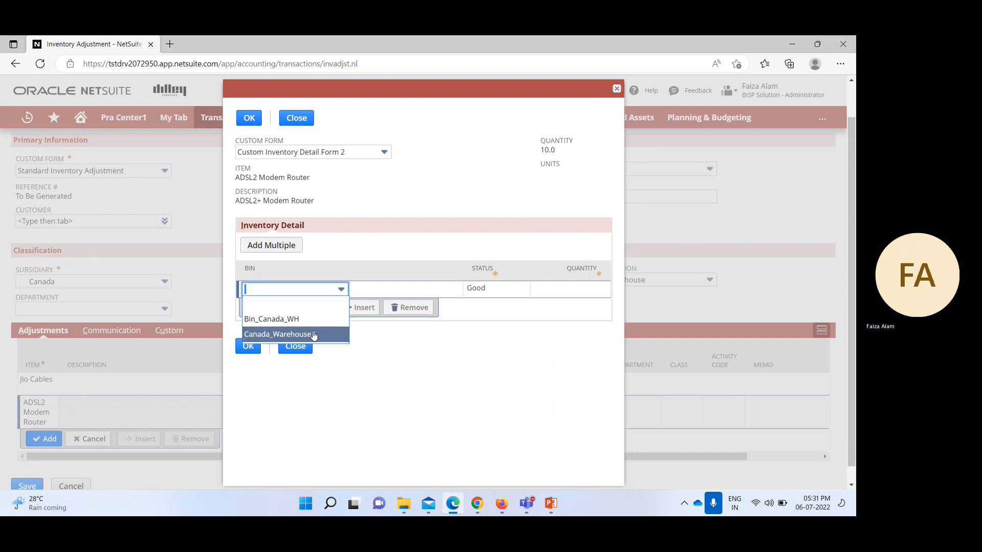
{"action": "left_click", "coordinate": [317, 334]}
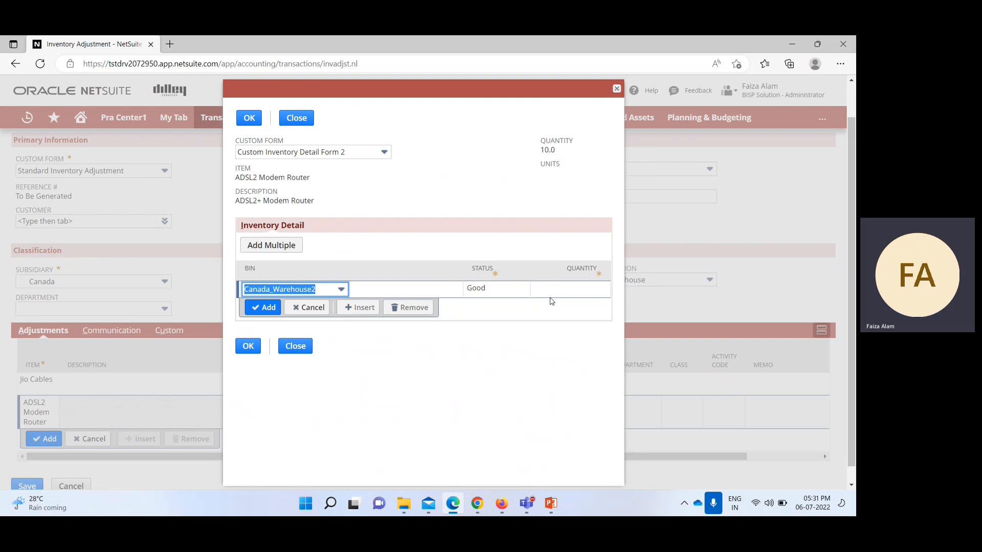
{"action": "left_click", "coordinate": [567, 289]}
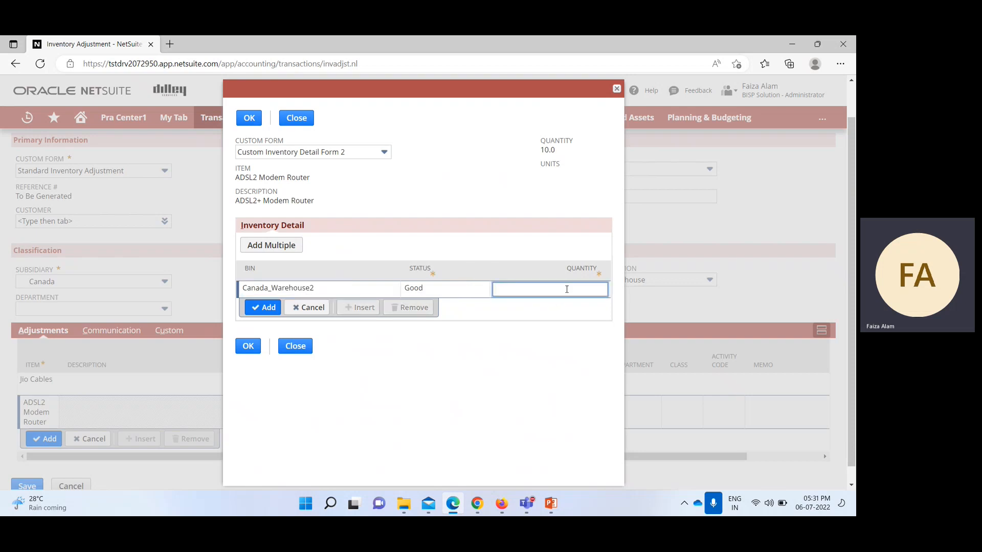
{"action": "type", "text": "10"}
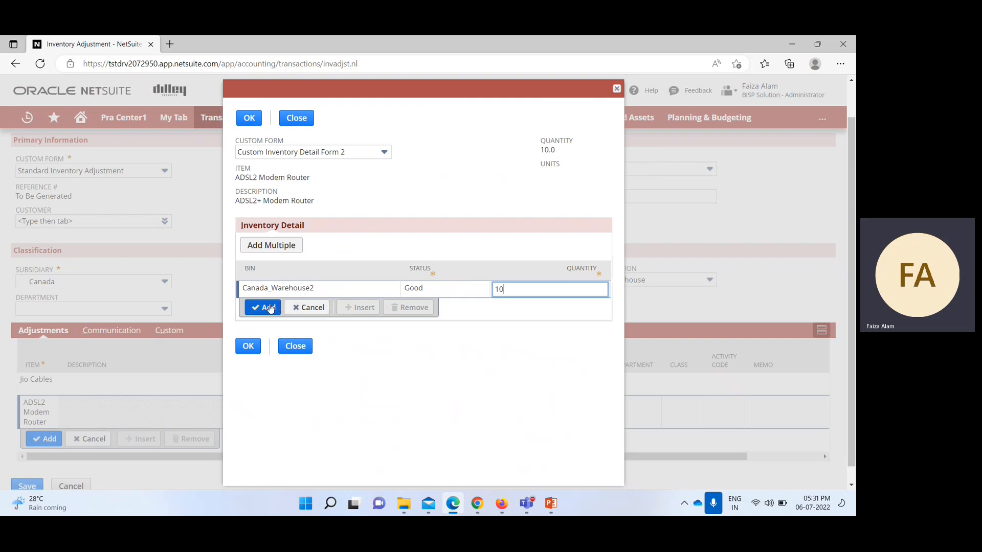
{"action": "left_click", "coordinate": [267, 307]}
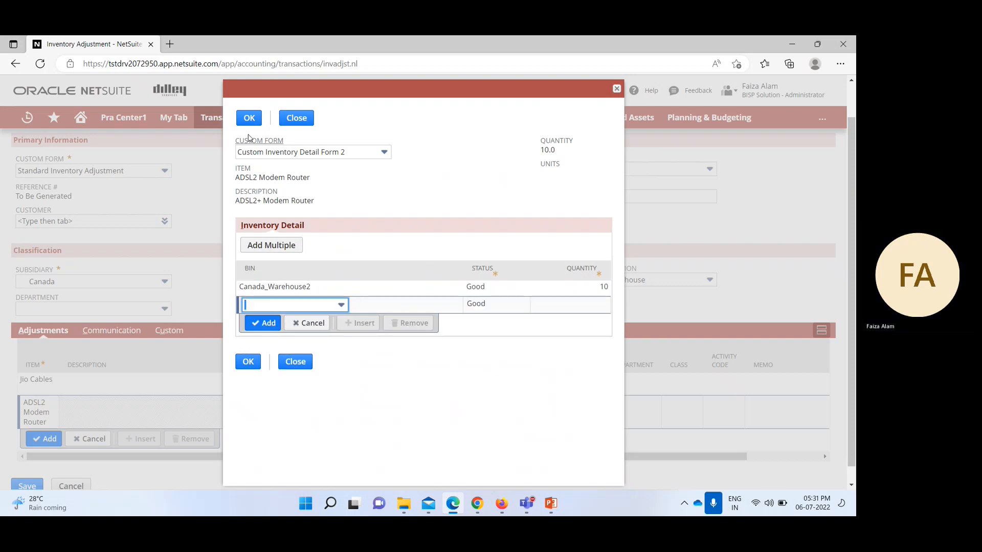
{"action": "left_click", "coordinate": [249, 118]}
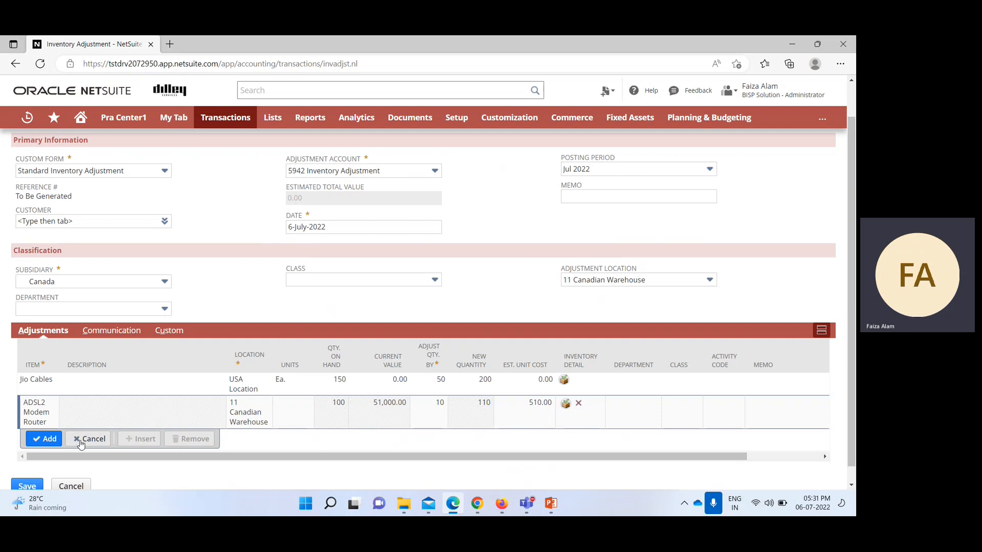
{"action": "left_click", "coordinate": [49, 439]}
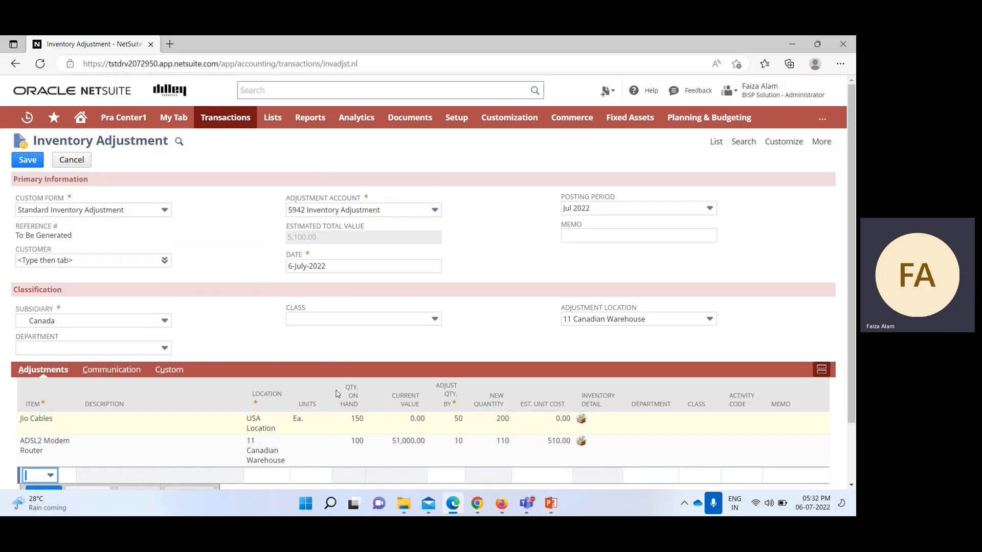
Review the two adjustment lines and save the inventory adjustment.
{"action": "scroll", "coordinate": [337, 395], "scroll_direction": "up", "scroll_amount": 1}
{"action": "scroll", "coordinate": [408, 399], "scroll_direction": "down", "scroll_amount": 2}
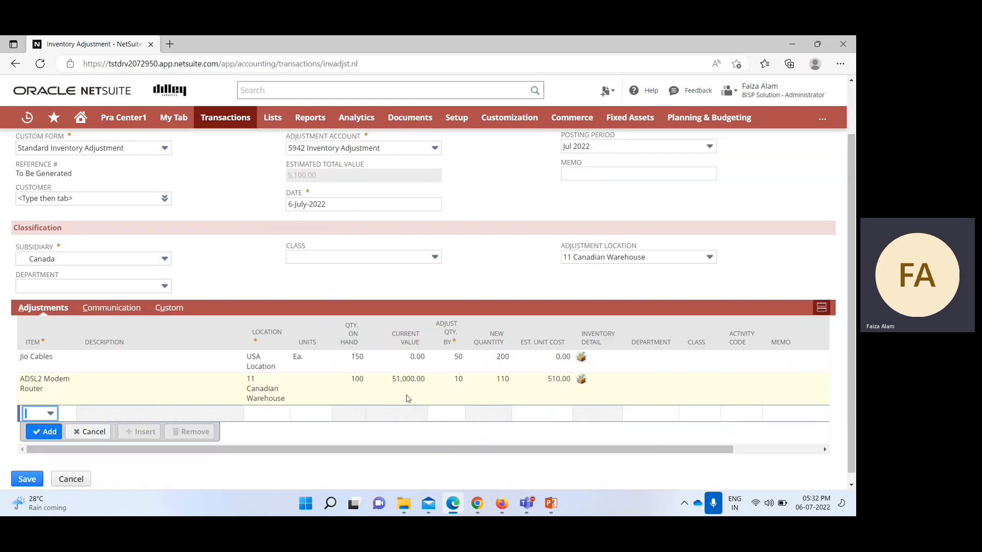
{"action": "scroll", "coordinate": [408, 399], "scroll_direction": "up", "scroll_amount": 2}
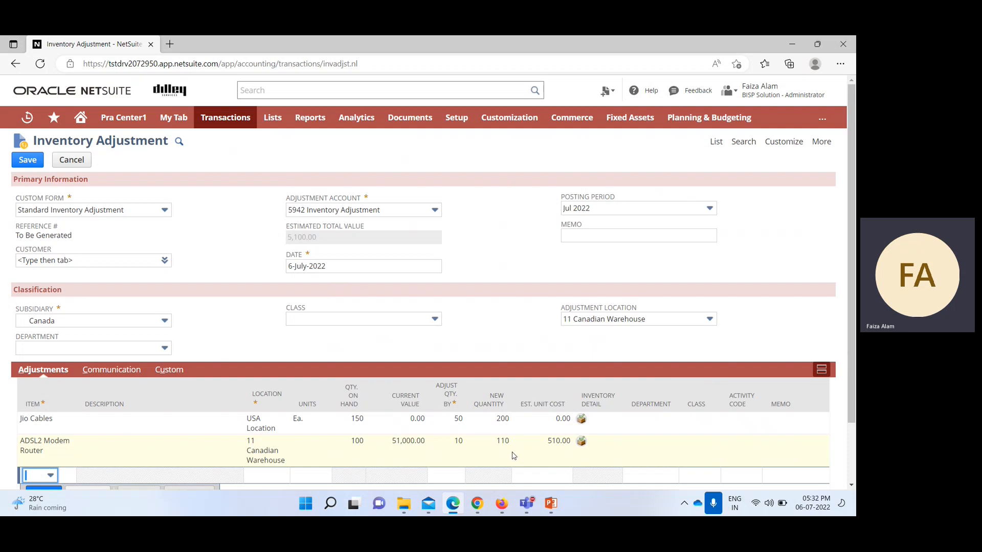
{"action": "left_click", "coordinate": [27, 159]}
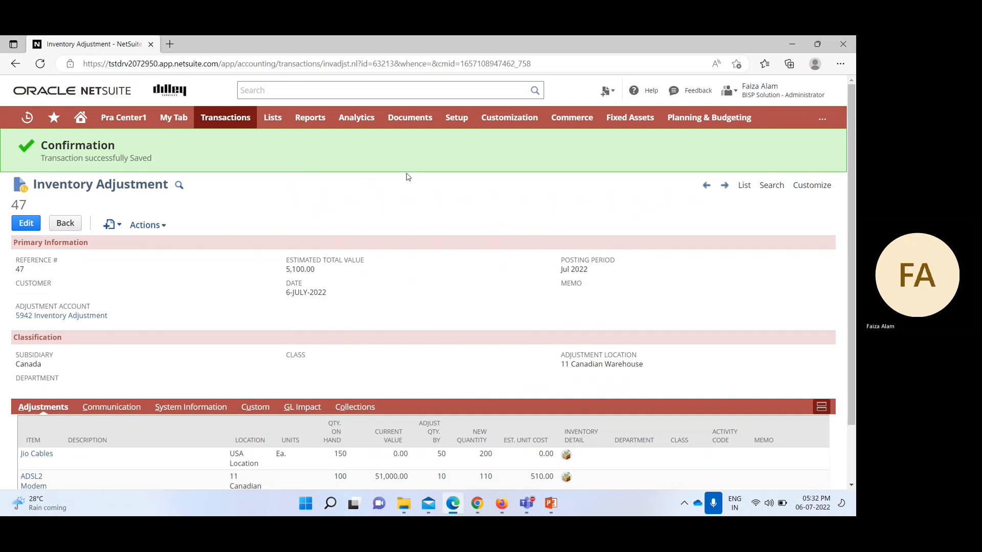
Examine the saved adjustment's lines and its GL impact, including the debited and credited accounts.
{"action": "scroll", "coordinate": [662, 235], "scroll_direction": "down", "scroll_amount": 2}
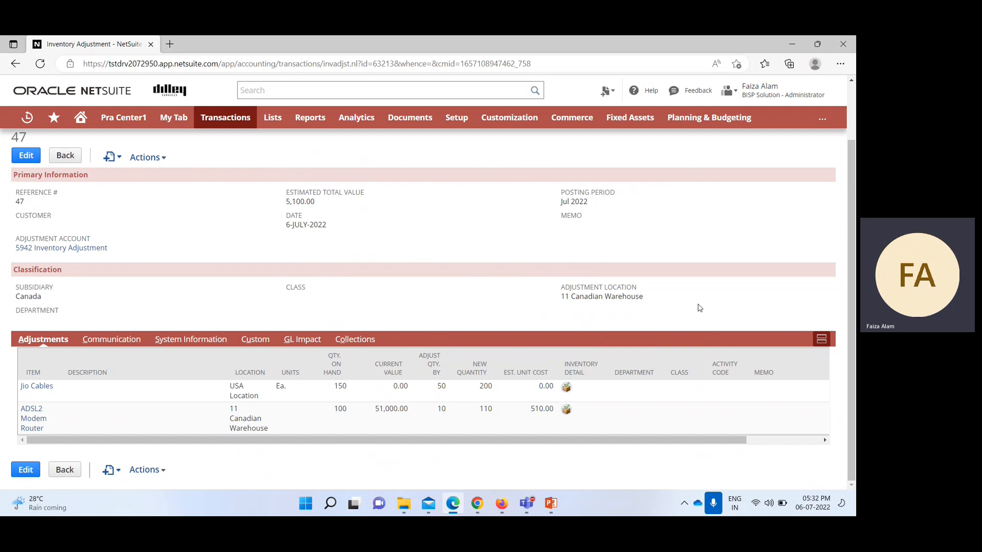
{"action": "scroll", "coordinate": [699, 308], "scroll_direction": "up", "scroll_amount": 2}
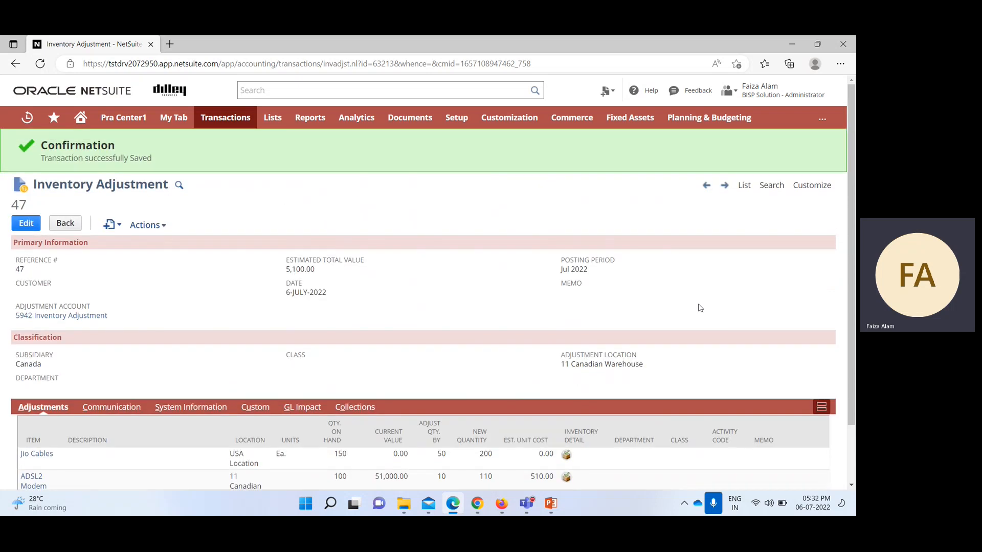
{"action": "scroll", "coordinate": [700, 308], "scroll_direction": "down", "scroll_amount": 1}
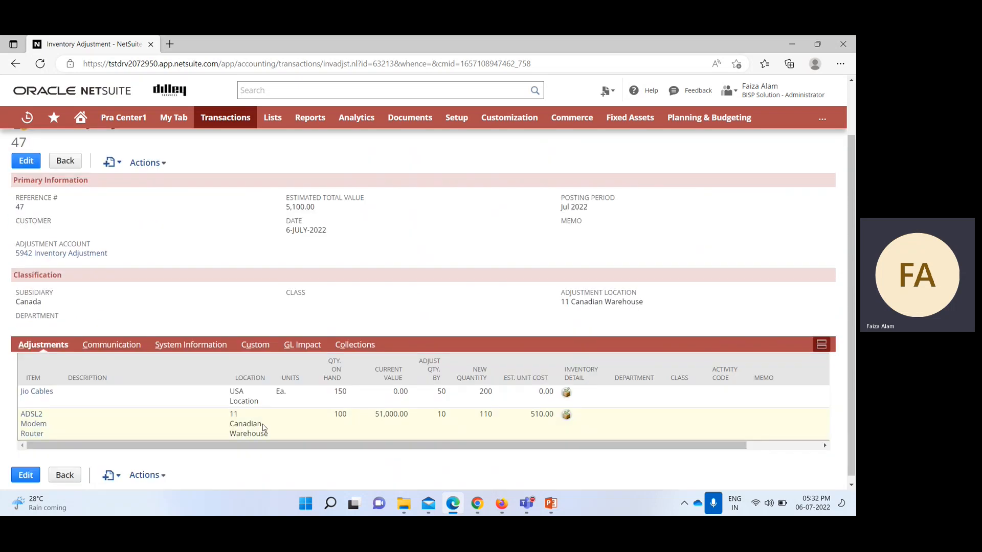
{"action": "left_click", "coordinate": [299, 345]}
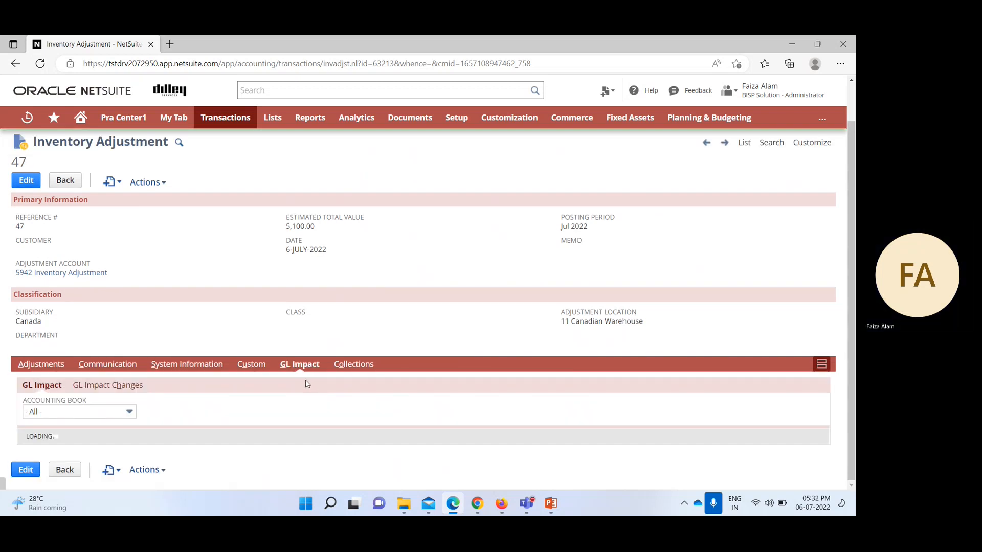
{"action": "scroll", "coordinate": [306, 384], "scroll_direction": "down", "scroll_amount": 1}
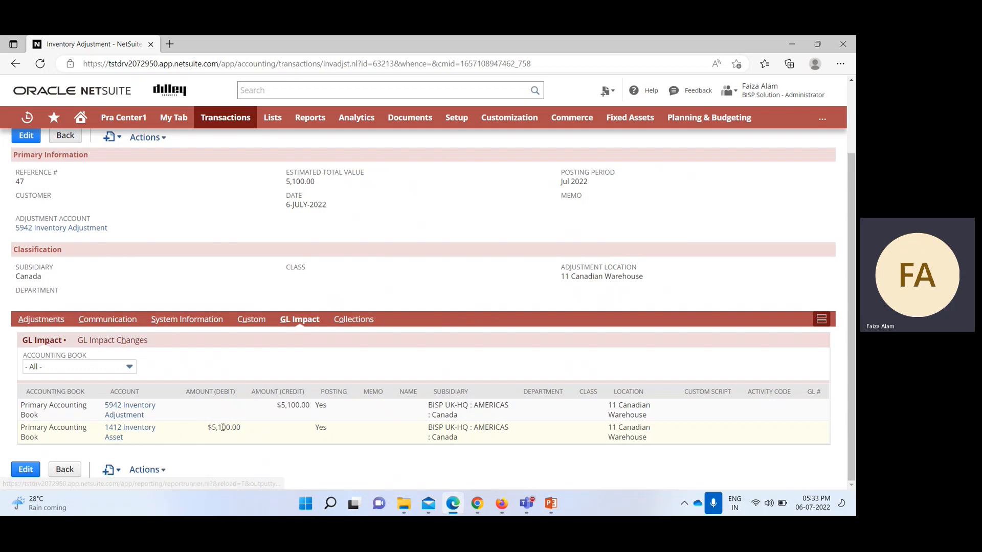
{"action": "scroll", "coordinate": [238, 432], "scroll_direction": "up", "scroll_amount": 3}
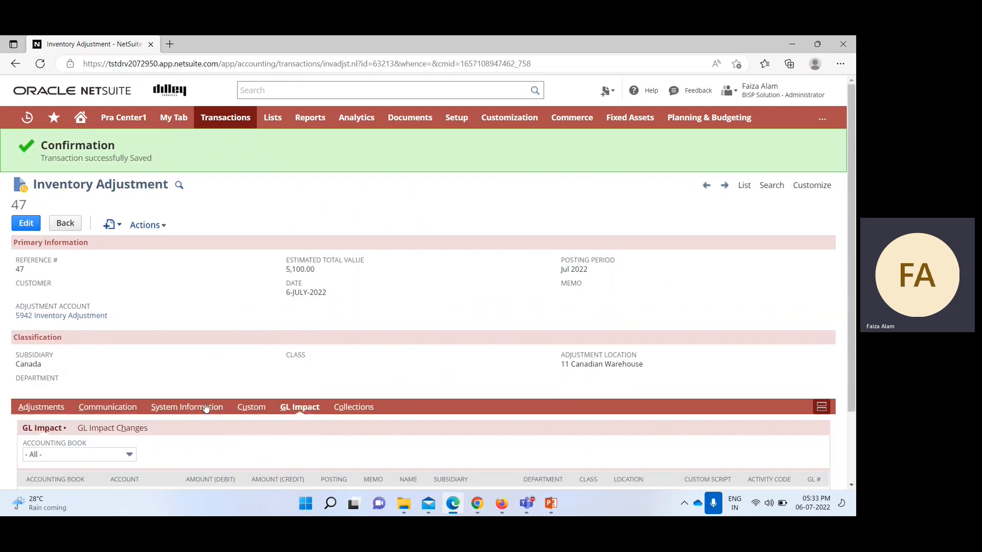
Examine the system notes of the saved inventory adjustment for the fields set at creation.
{"action": "left_click", "coordinate": [171, 407]}
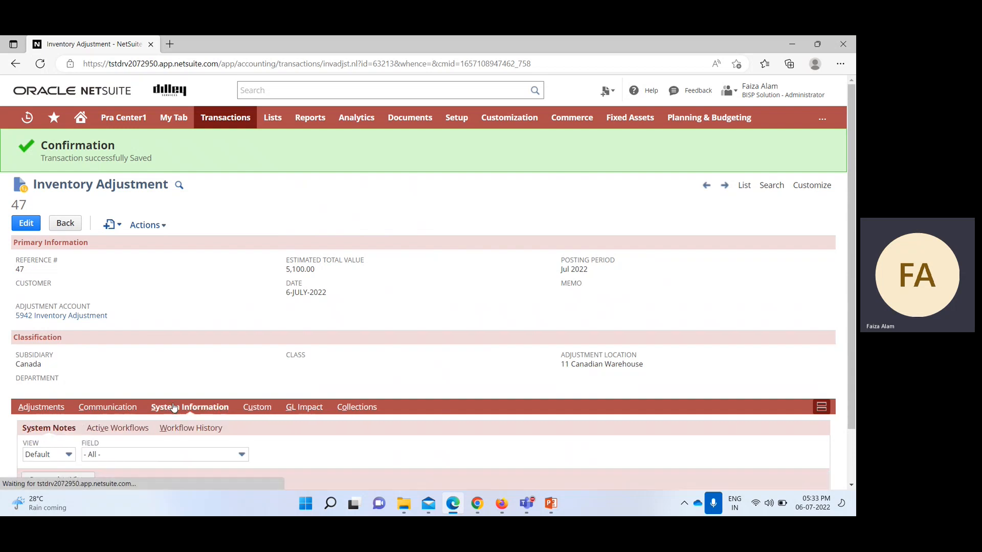
{"action": "scroll", "coordinate": [189, 399], "scroll_direction": "down", "scroll_amount": 1}
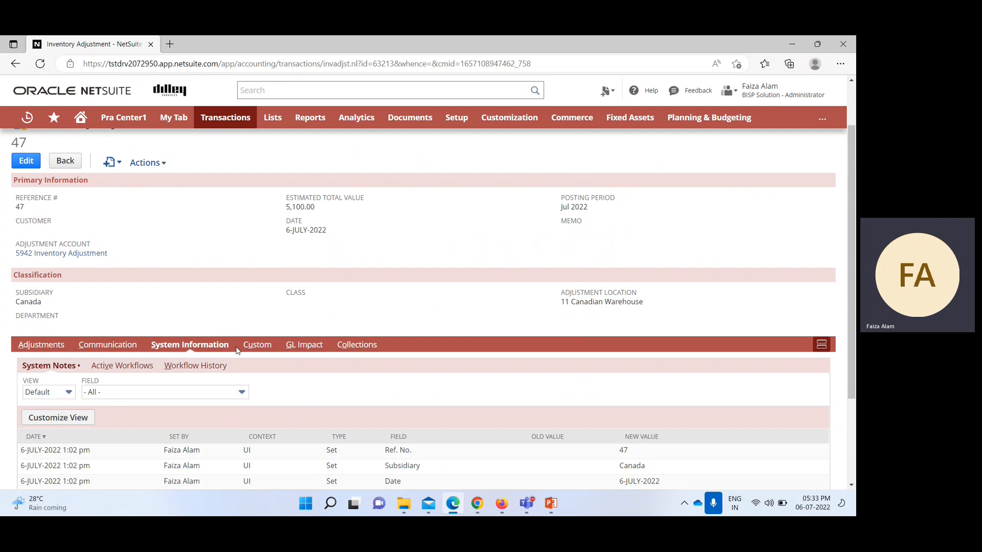
{"action": "scroll", "coordinate": [236, 350], "scroll_direction": "down", "scroll_amount": 2}
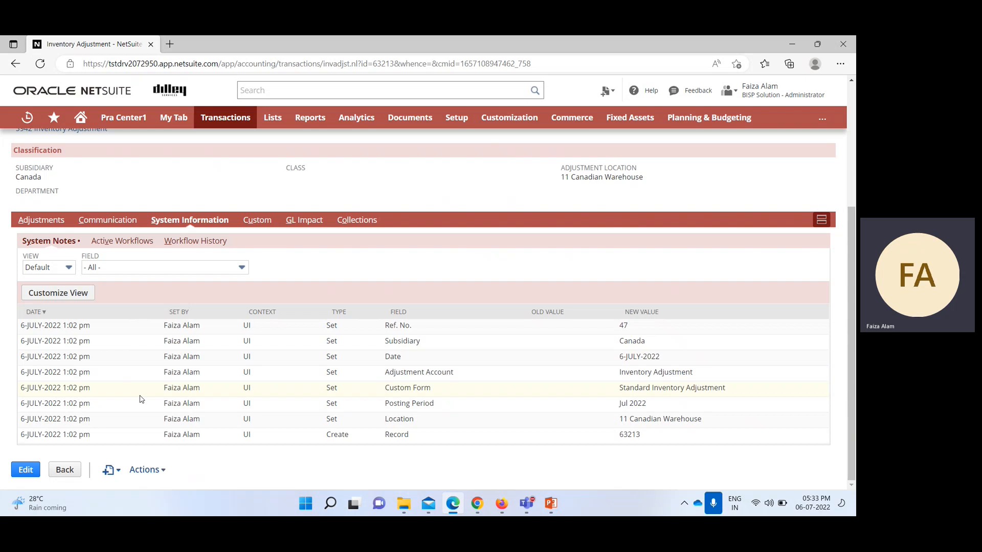
{"action": "scroll", "coordinate": [142, 398], "scroll_direction": "up", "scroll_amount": 3}
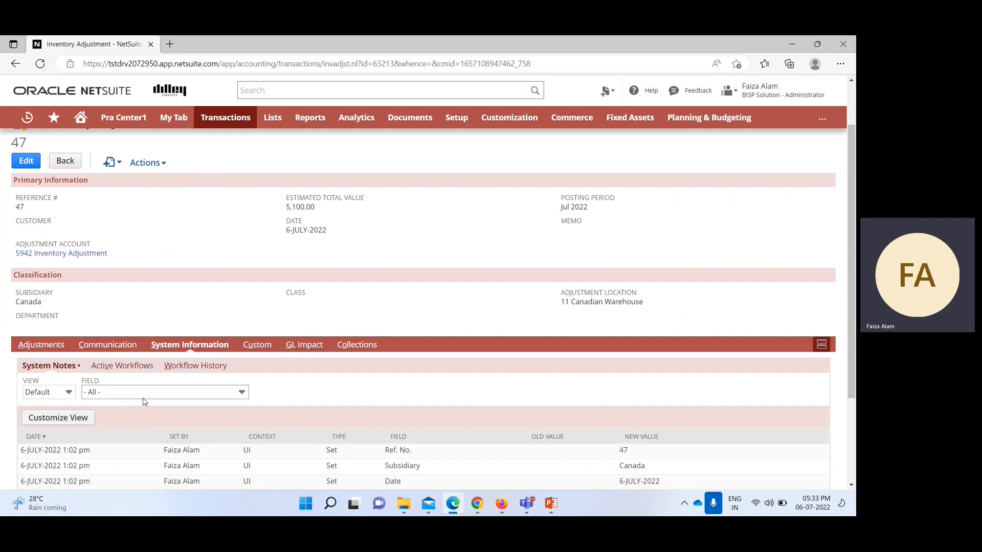
{"action": "scroll", "coordinate": [142, 402], "scroll_direction": "up", "scroll_amount": 2}
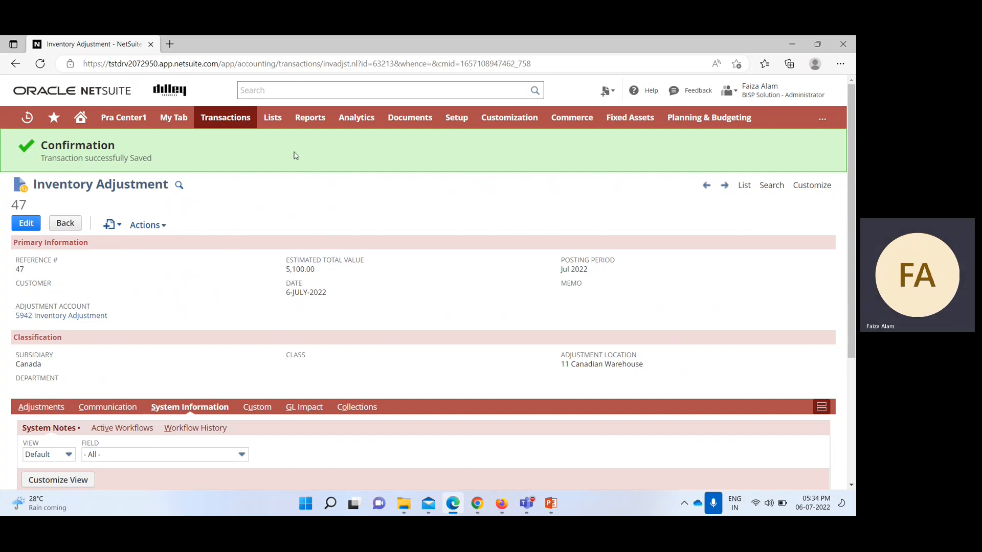
Bring up the list of inventory adjustment worksheets and view the worksheet dated 24-June-2022.
{"action": "mouse_move", "coordinate": [244, 118]}
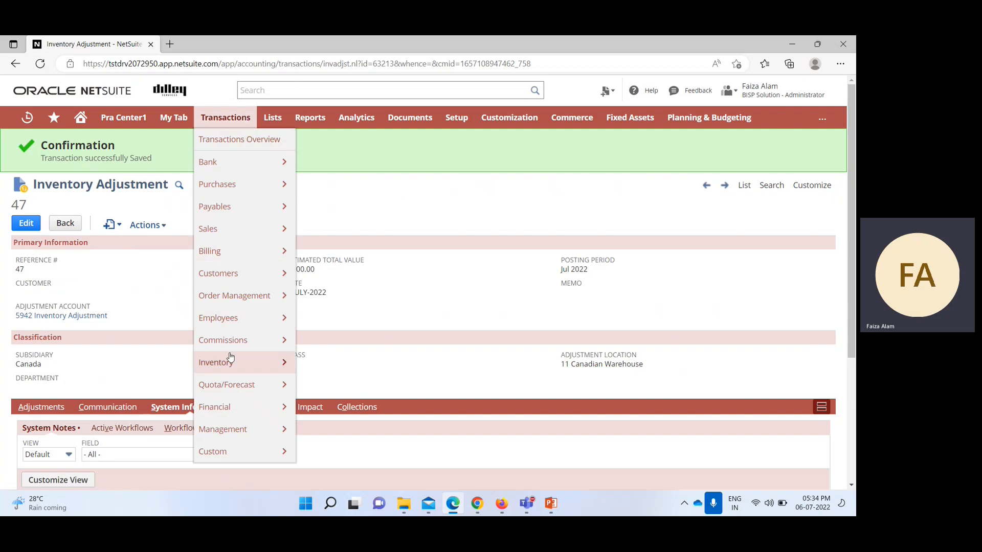
{"action": "mouse_move", "coordinate": [231, 358]}
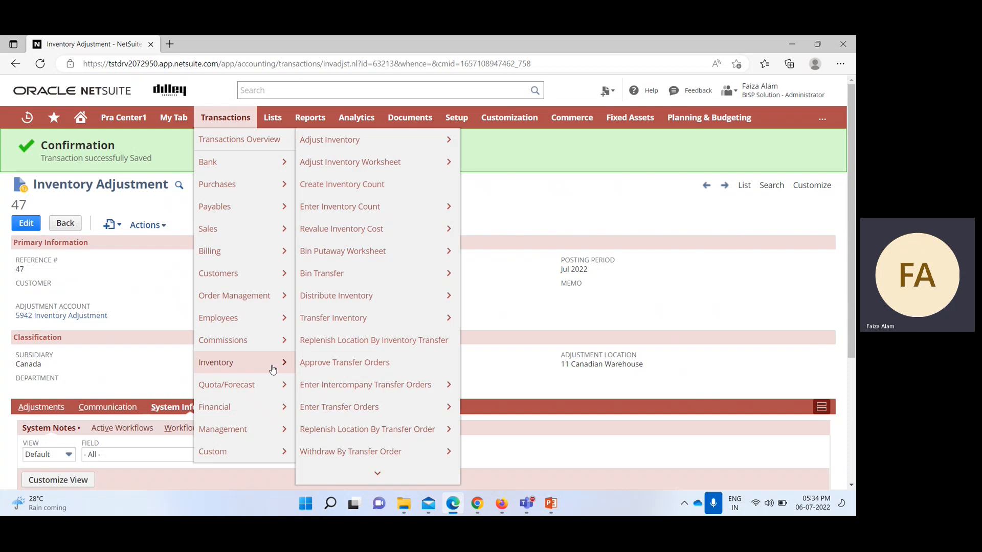
{"action": "mouse_move", "coordinate": [365, 165]}
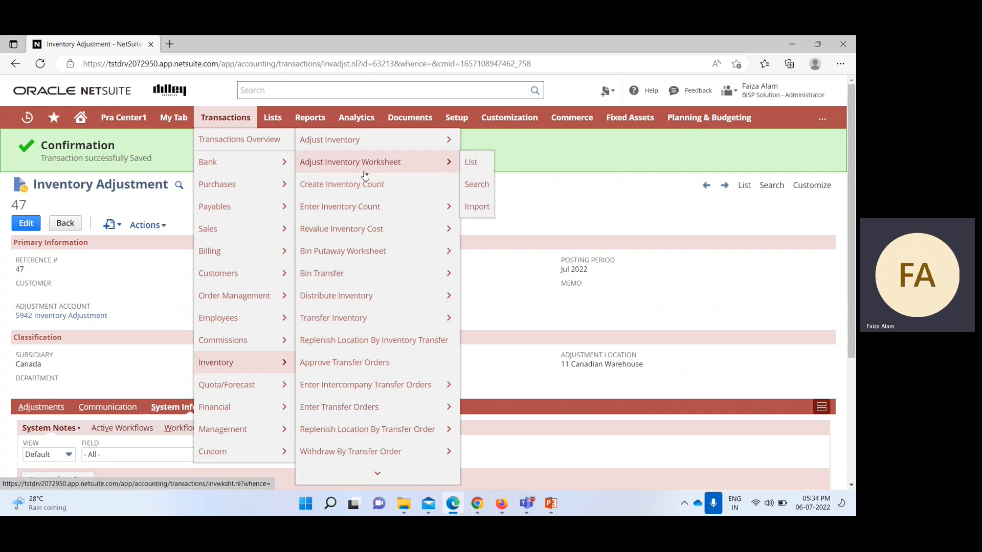
{"action": "left_click", "coordinate": [472, 163]}
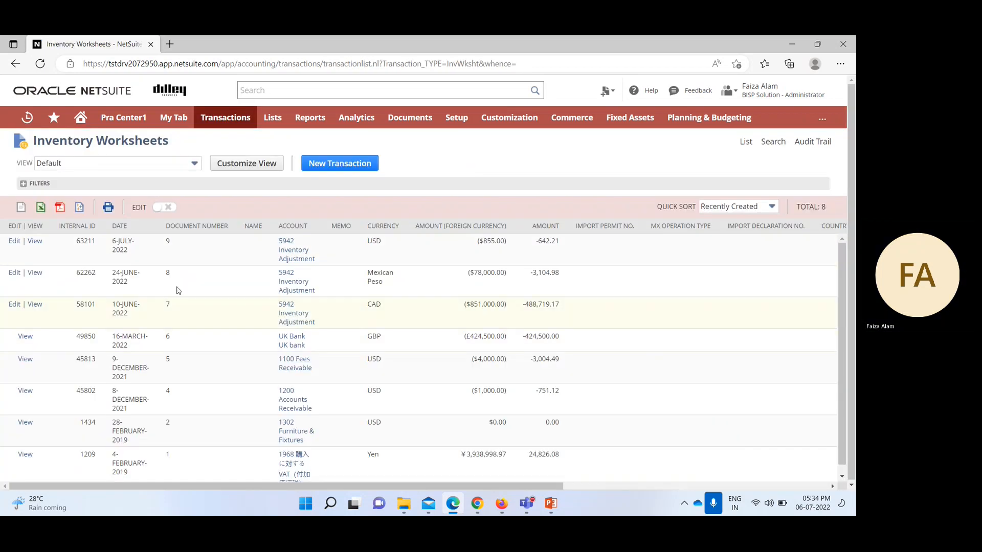
{"action": "scroll", "coordinate": [72, 310], "scroll_direction": "down", "scroll_amount": 1}
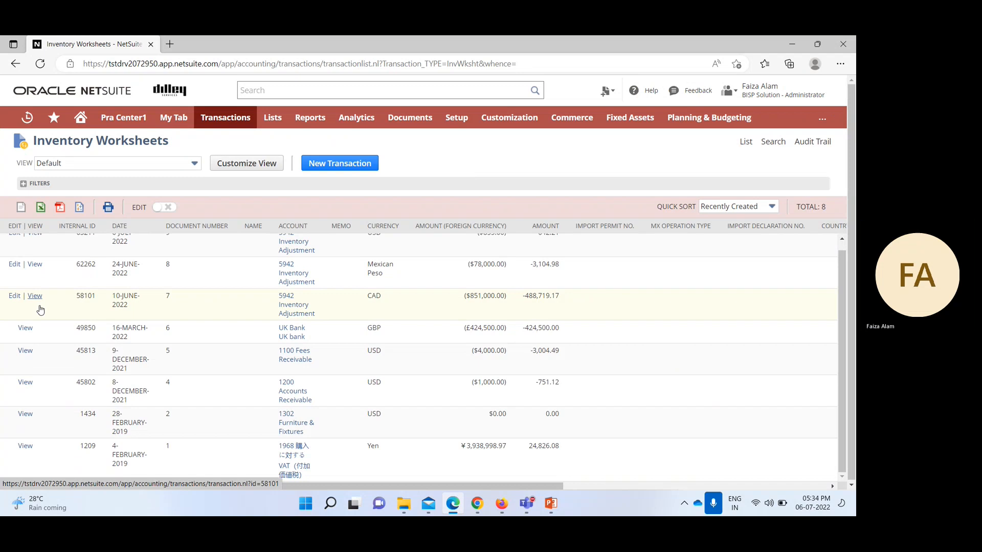
{"action": "left_click", "coordinate": [35, 265]}
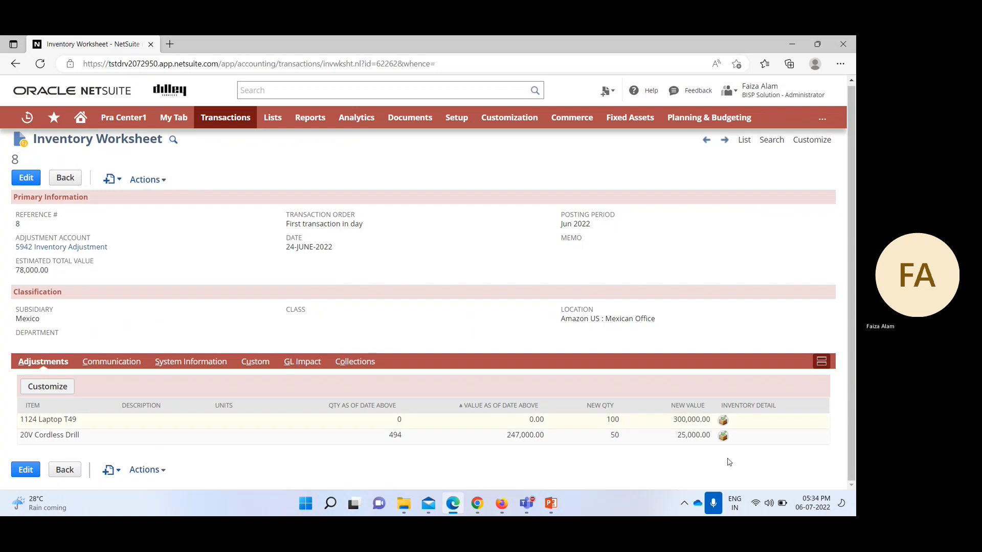
Return to the worksheet list and start a new inventory worksheet with Mexico as the subsidiary.
{"action": "left_click", "coordinate": [744, 141]}
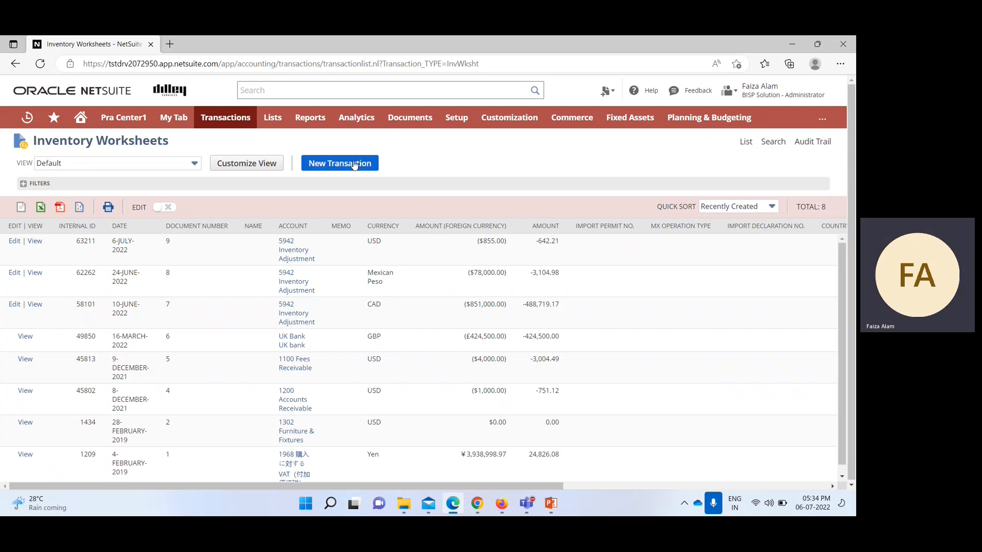
{"action": "left_click", "coordinate": [356, 163]}
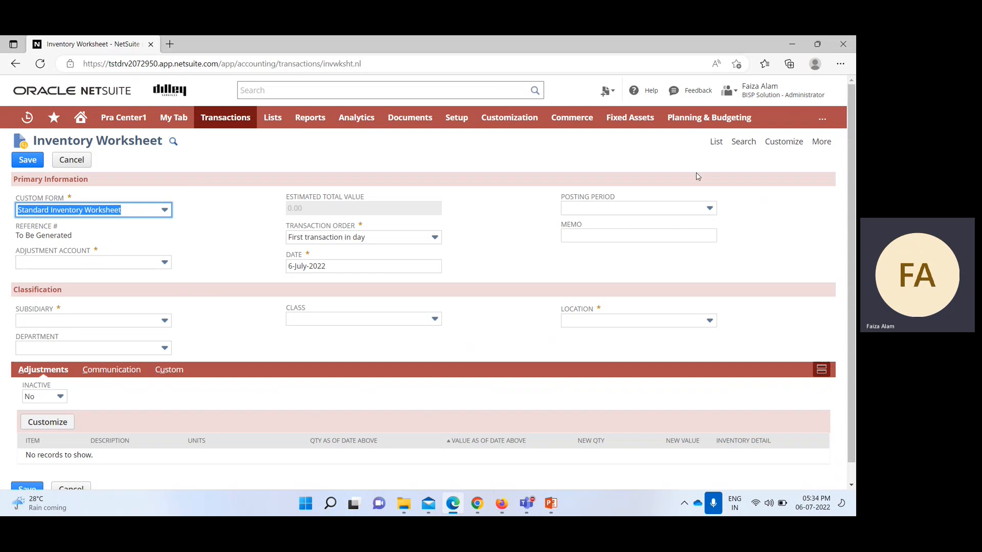
{"action": "left_click", "coordinate": [164, 322]}
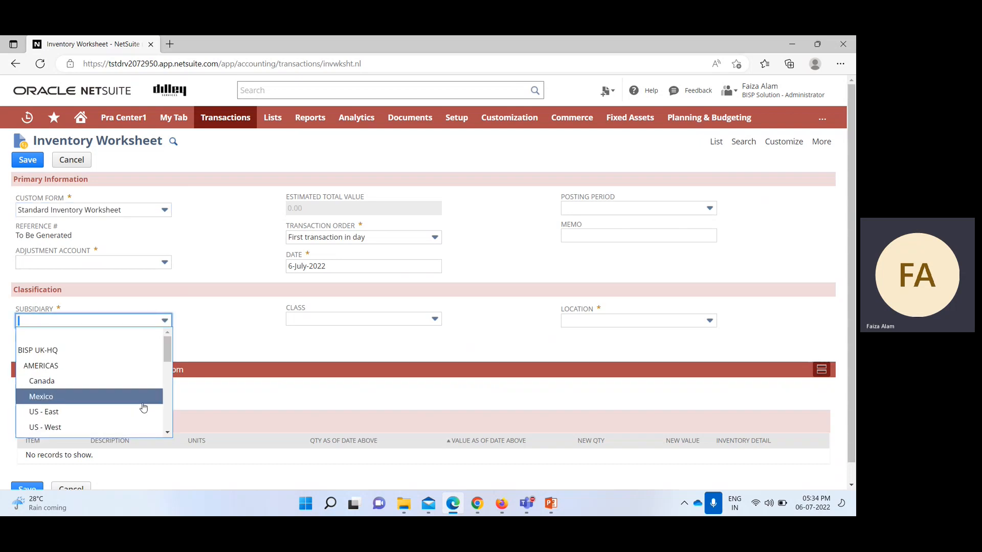
{"action": "left_click", "coordinate": [144, 401]}
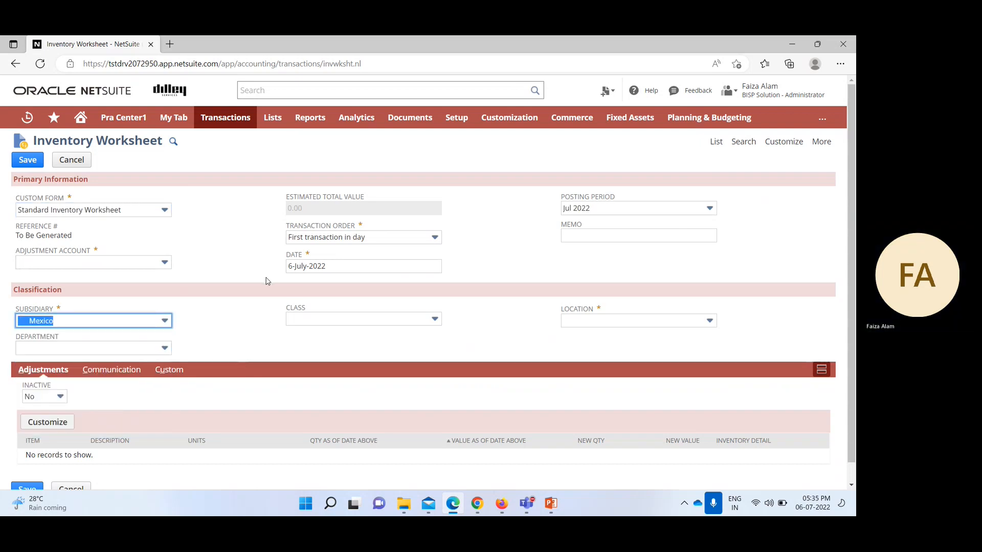
Set the worksheet's adjustment account to 5942 Inventory Adjustment and its transaction order to First transaction in day.
{"action": "left_click", "coordinate": [164, 264]}
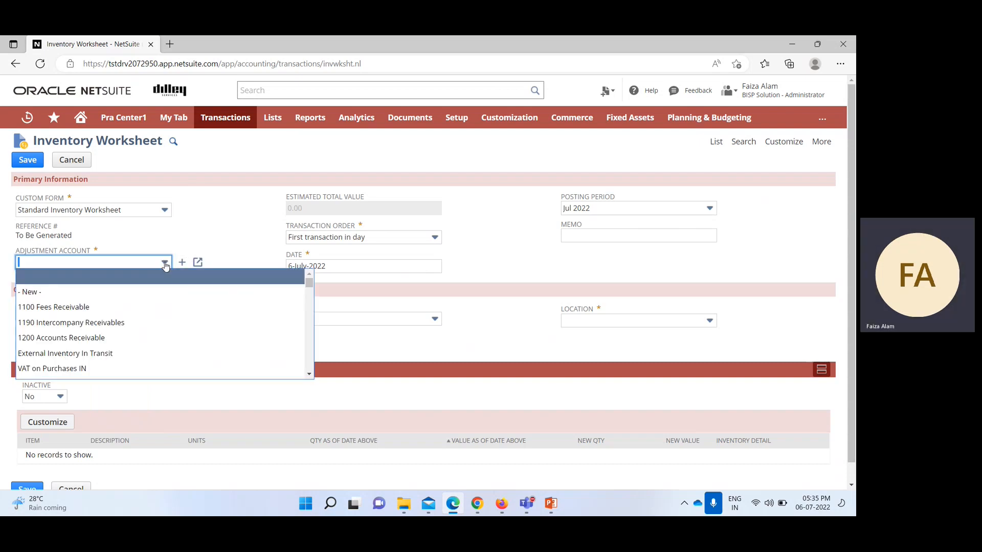
{"action": "type", "text": "5942 Inventory Adjustment"}
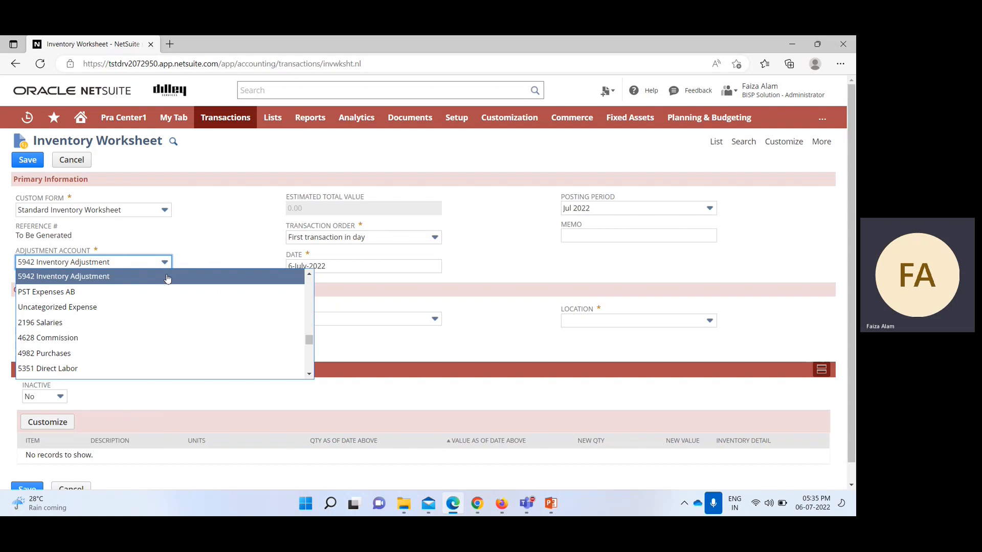
{"action": "left_click", "coordinate": [194, 277]}
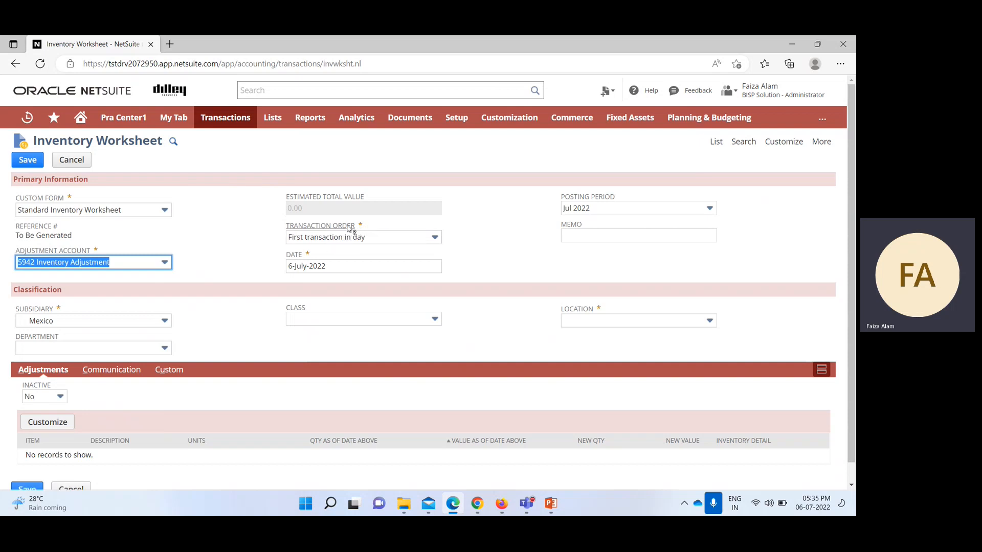
{"action": "left_click", "coordinate": [433, 238]}
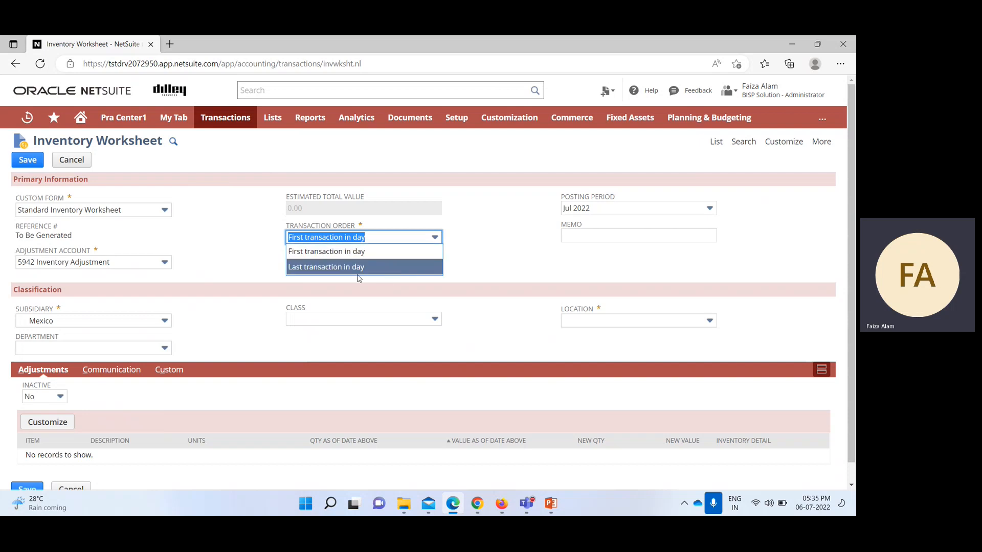
{"action": "left_click", "coordinate": [368, 252]}
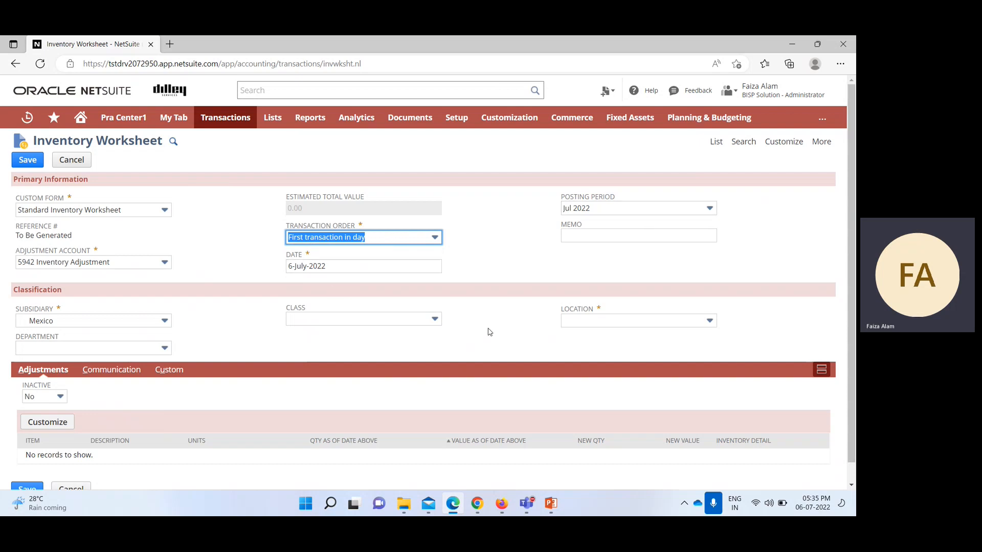
Set the worksheet location to Amazon US : Mexican Office and look over the items listed for adjustment.
{"action": "left_click", "coordinate": [703, 323]}
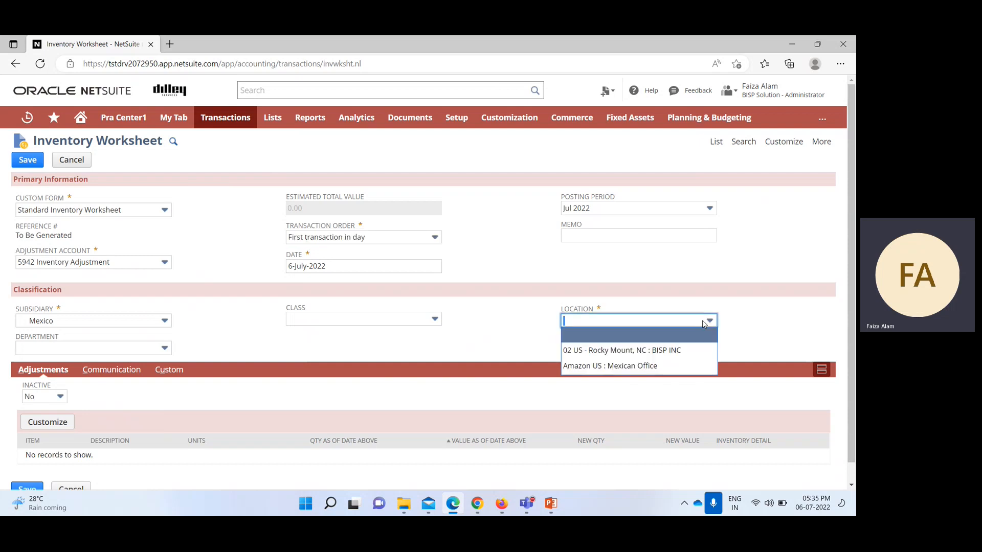
{"action": "left_click", "coordinate": [657, 365]}
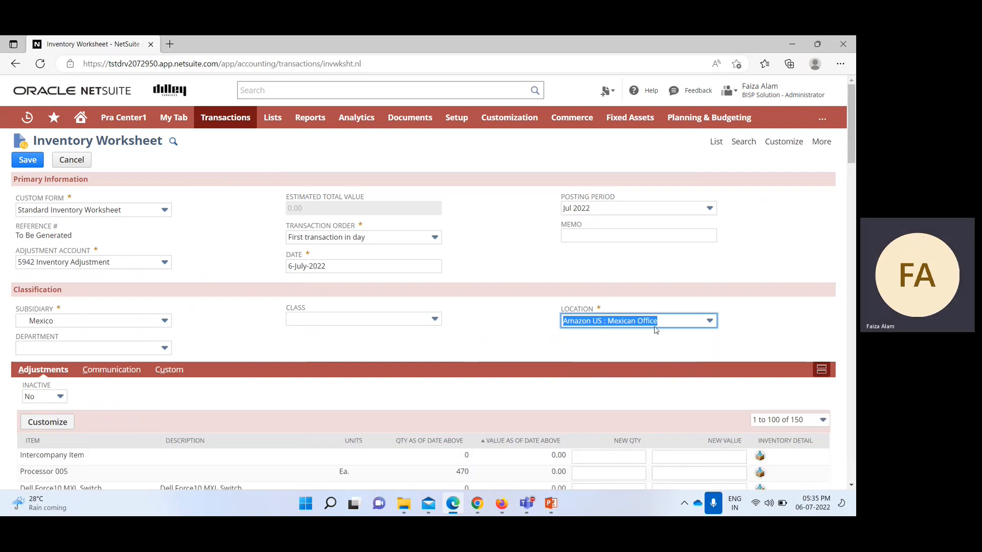
{"action": "scroll", "coordinate": [735, 314], "scroll_direction": "down", "scroll_amount": 2}
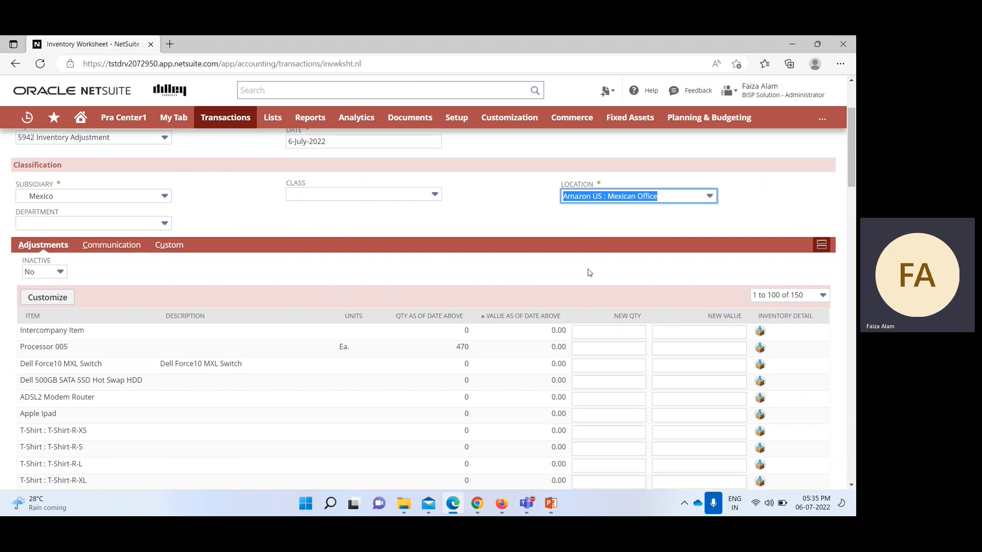
{"action": "scroll", "coordinate": [589, 272], "scroll_direction": "down", "scroll_amount": 2}
{"action": "scroll", "coordinate": [271, 323], "scroll_direction": "up", "scroll_amount": 2}
{"action": "scroll", "coordinate": [344, 357], "scroll_direction": "down", "scroll_amount": 1}
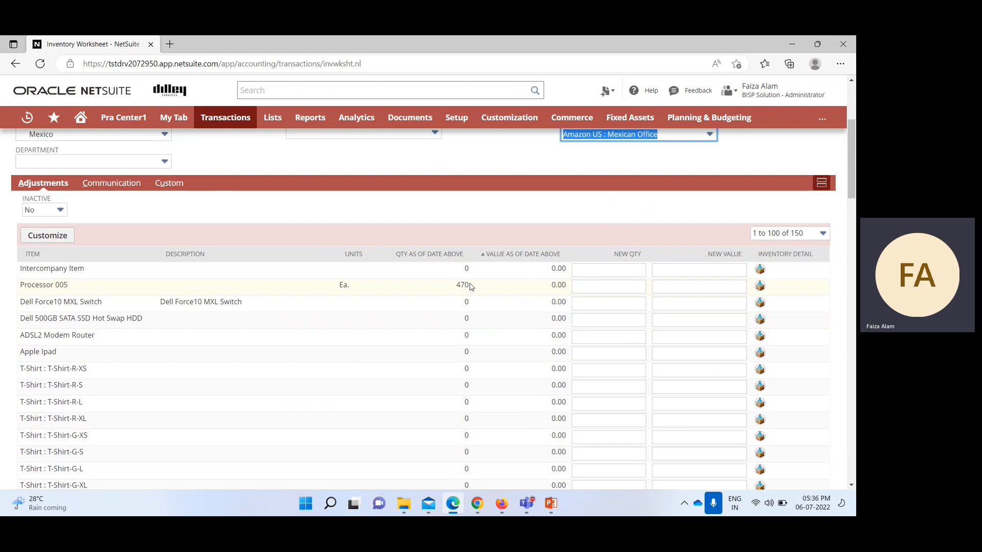
Set the new quantity of the Dell Force10 MXL Switch to 50 and accept the costing notice.
{"action": "left_click", "coordinate": [618, 269]}
{"action": "left_click", "coordinate": [594, 303]}
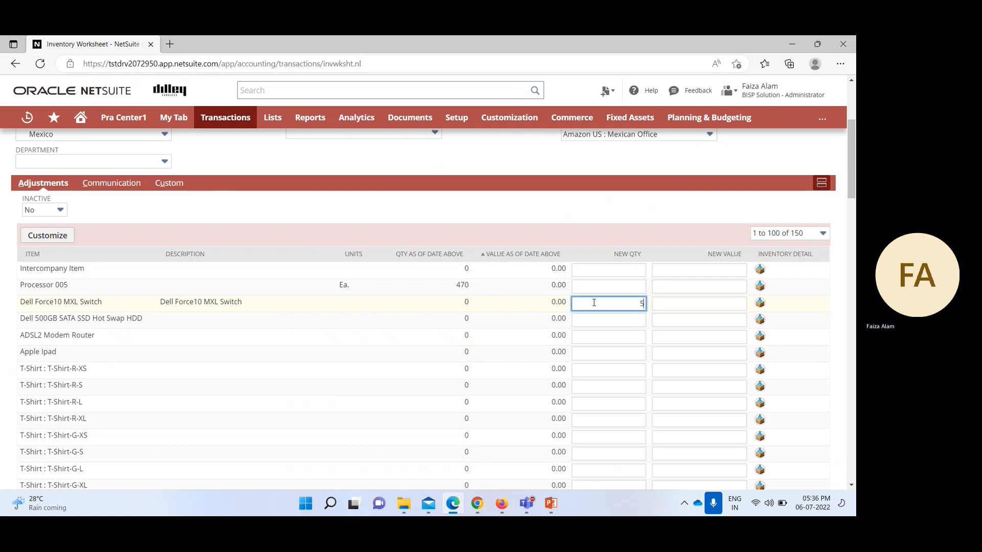
{"action": "type", "text": "50"}
{"action": "left_click", "coordinate": [685, 305]}
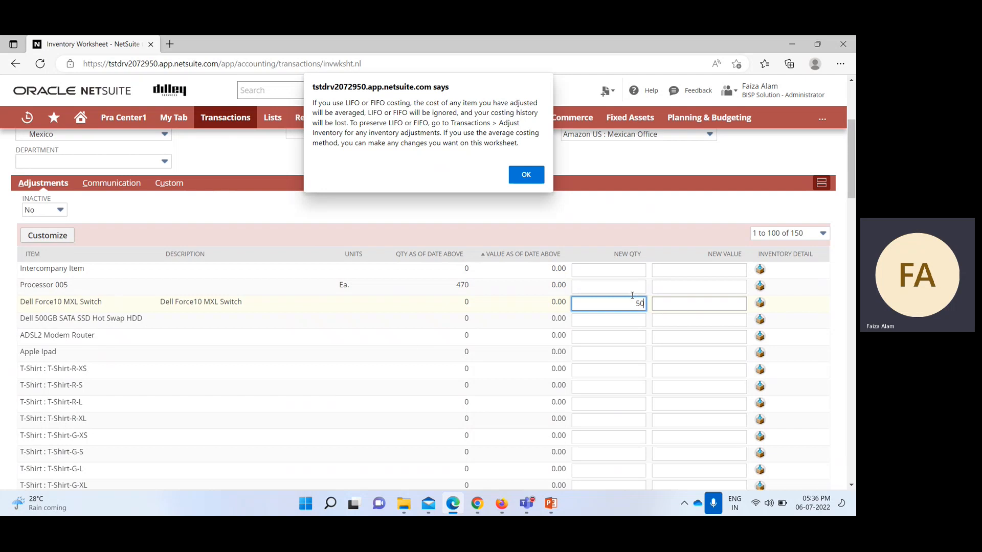
{"action": "left_click", "coordinate": [521, 175]}
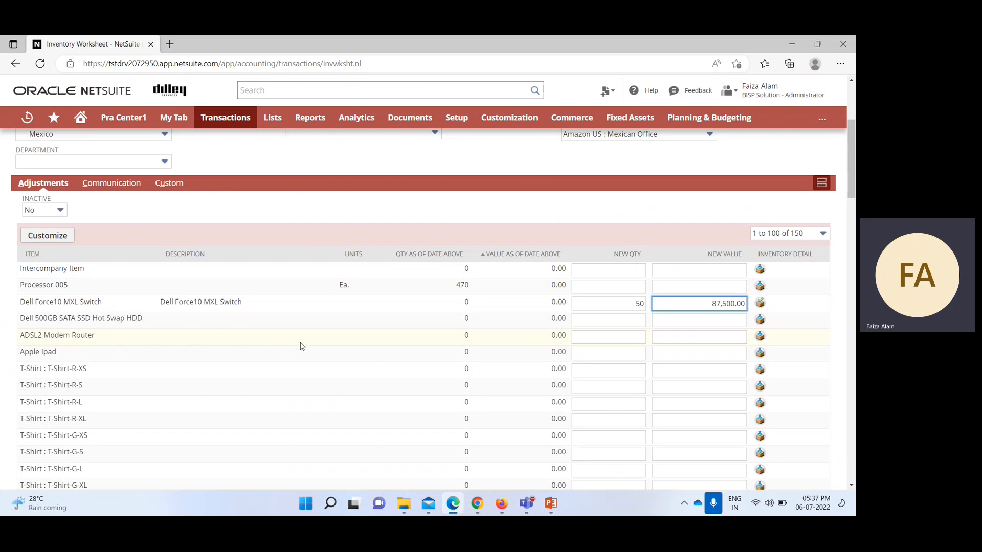
Set the new quantity of the ADSL2 Modem Router to 100.
{"action": "left_click", "coordinate": [629, 339]}
{"action": "type", "text": "100"}
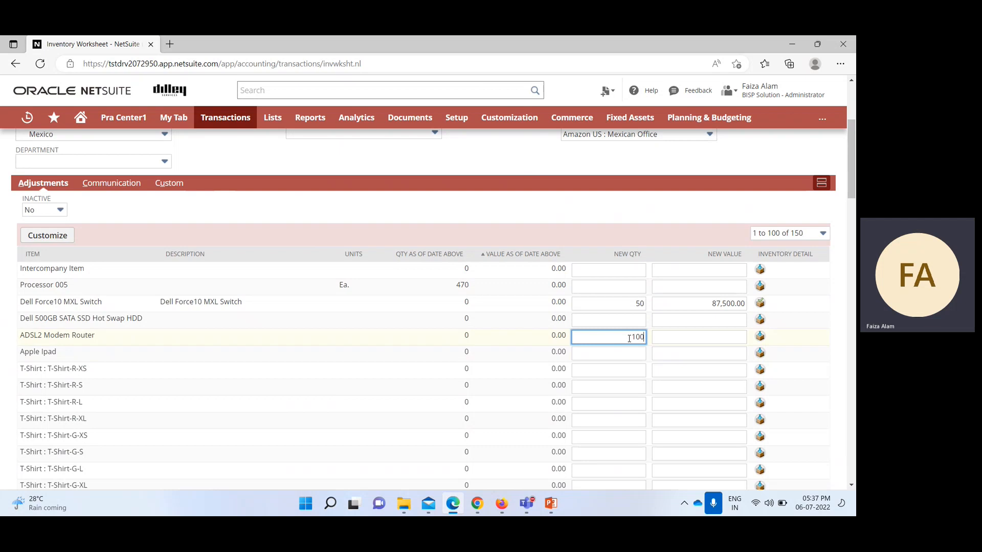
{"action": "left_click", "coordinate": [685, 336]}
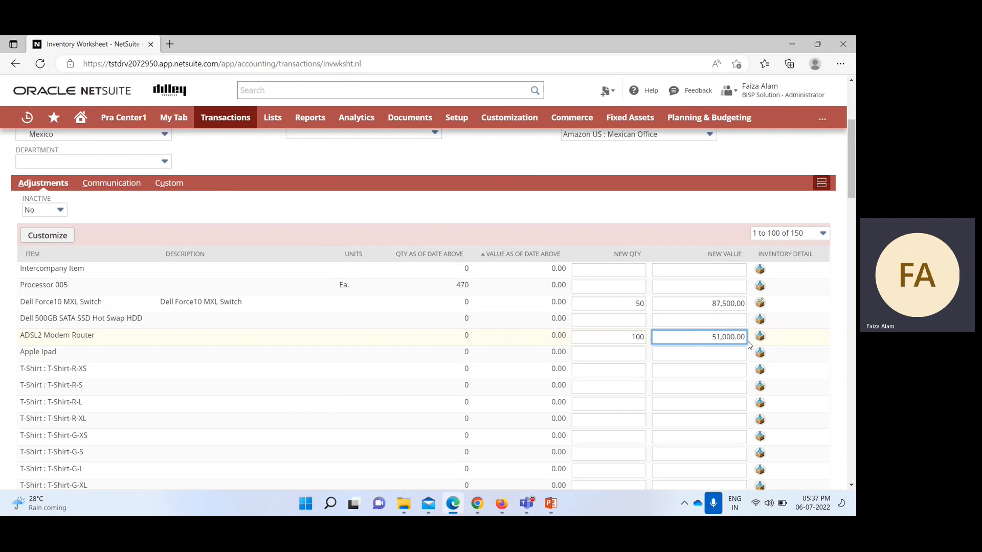
Assign 100 units of the ADSL2 Modem Router to Bin 6009 with Good status in its inventory detail.
{"action": "left_click", "coordinate": [760, 338]}
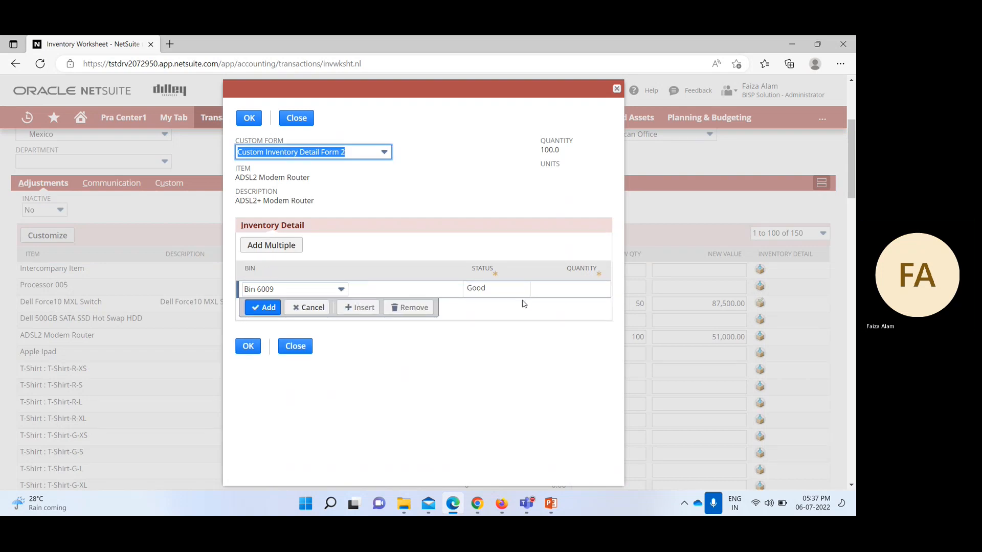
{"action": "left_click", "coordinate": [546, 289]}
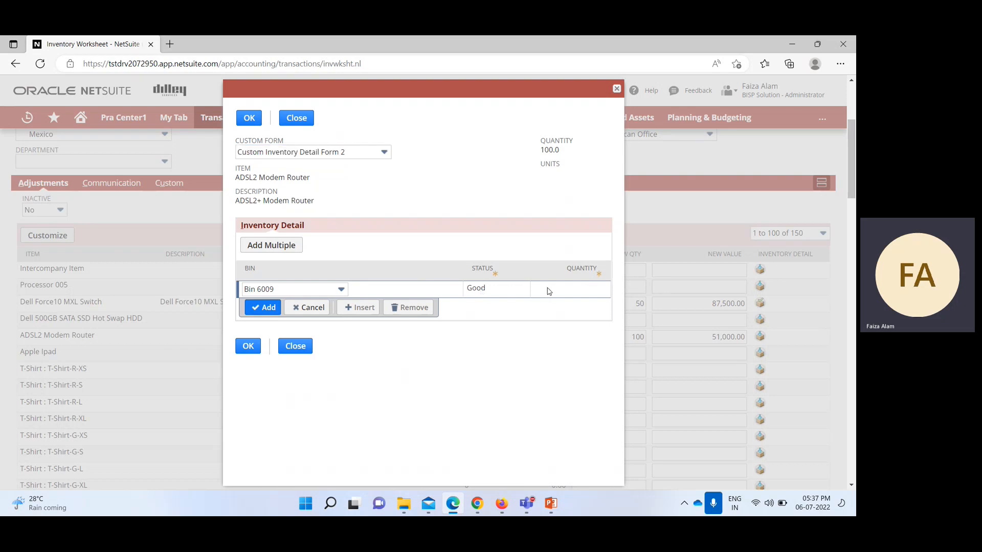
{"action": "type", "text": "100"}
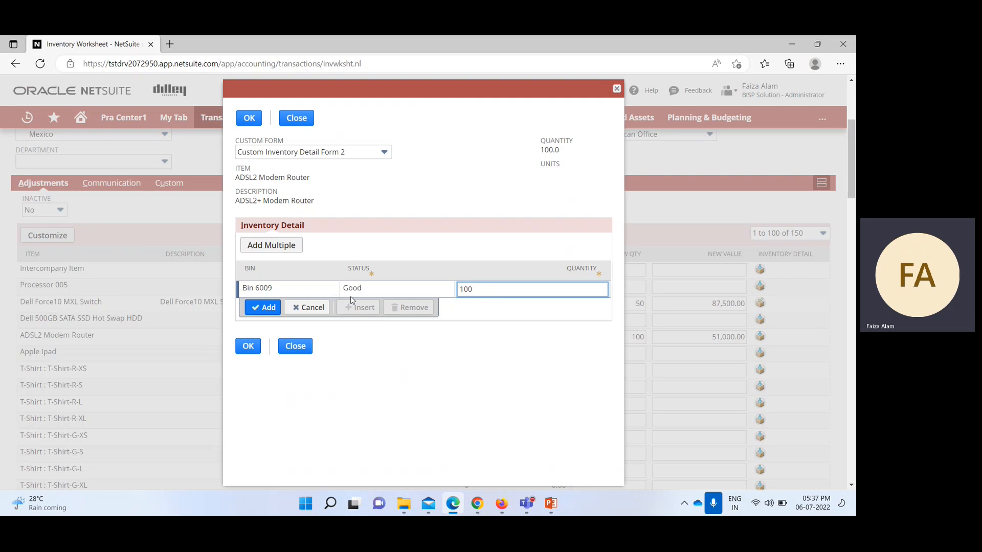
{"action": "left_click", "coordinate": [265, 308]}
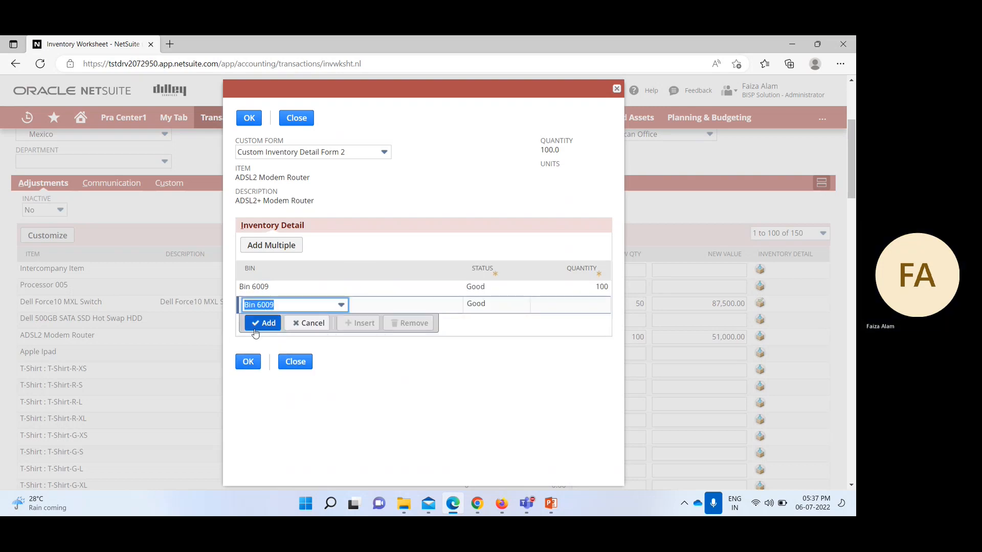
{"action": "left_click", "coordinate": [249, 119]}
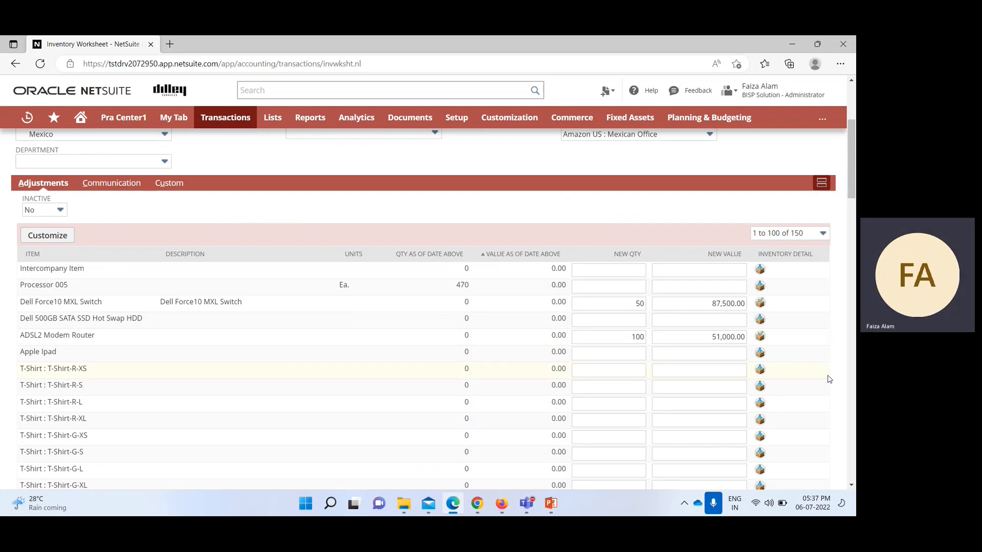
Review the worksheet's estimated total value and the quantities and values on its item lines.
{"action": "scroll", "coordinate": [756, 379], "scroll_direction": "up", "scroll_amount": 1}
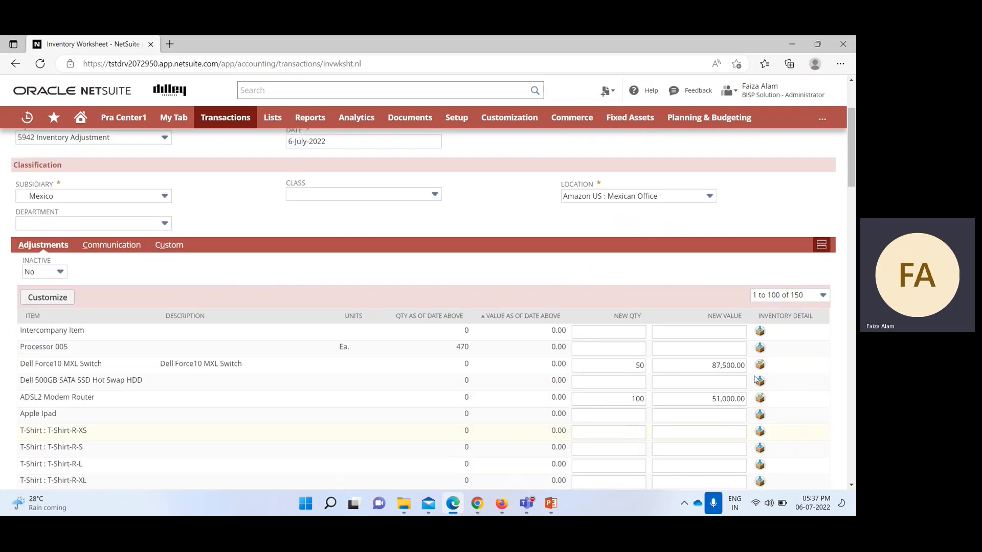
{"action": "scroll", "coordinate": [756, 379], "scroll_direction": "up", "scroll_amount": 2}
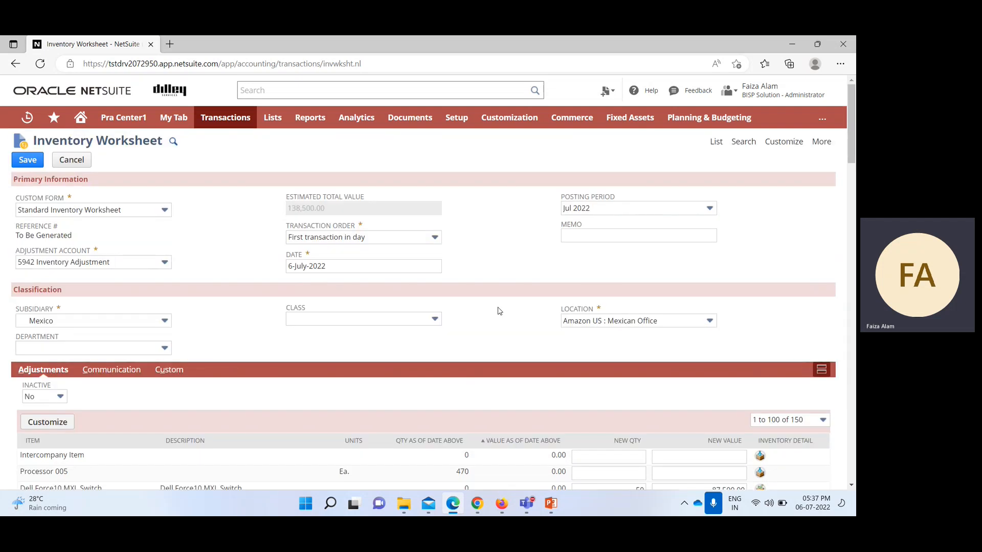
{"action": "scroll", "coordinate": [623, 316], "scroll_direction": "down", "scroll_amount": 2}
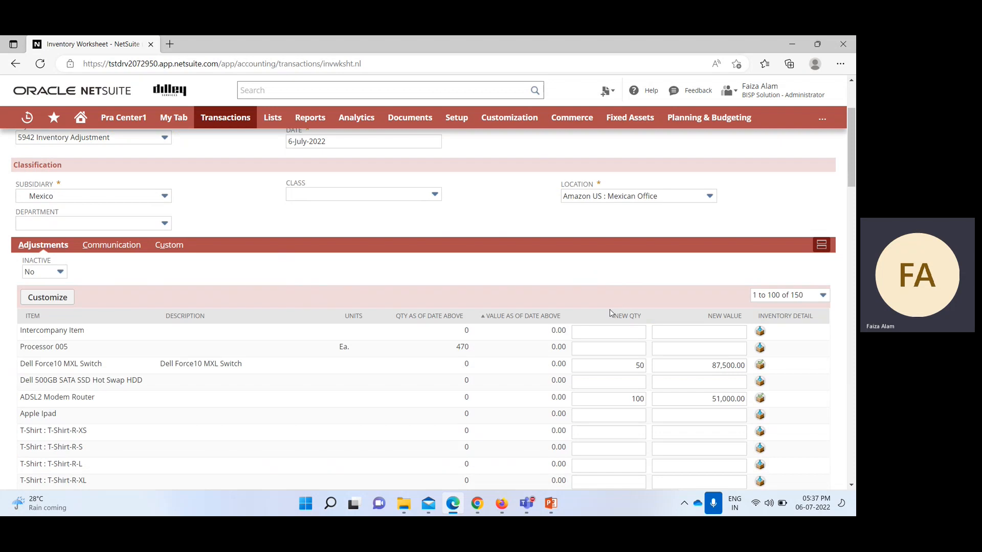
{"action": "scroll", "coordinate": [423, 301], "scroll_direction": "down", "scroll_amount": 1}
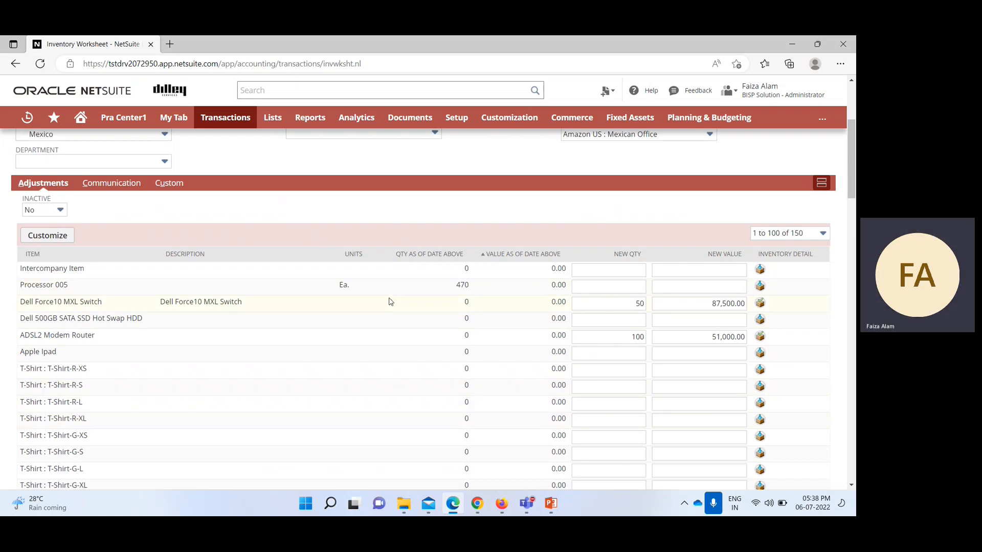
{"action": "scroll", "coordinate": [420, 293], "scroll_direction": "down", "scroll_amount": 1}
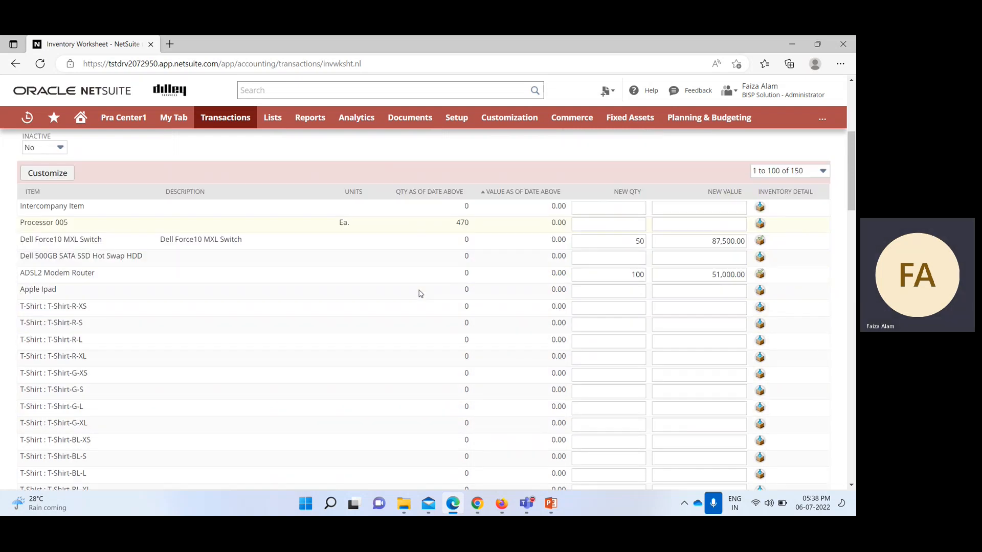
{"action": "scroll", "coordinate": [420, 294], "scroll_direction": "down", "scroll_amount": 4}
{"action": "scroll", "coordinate": [420, 295], "scroll_direction": "up", "scroll_amount": 3}
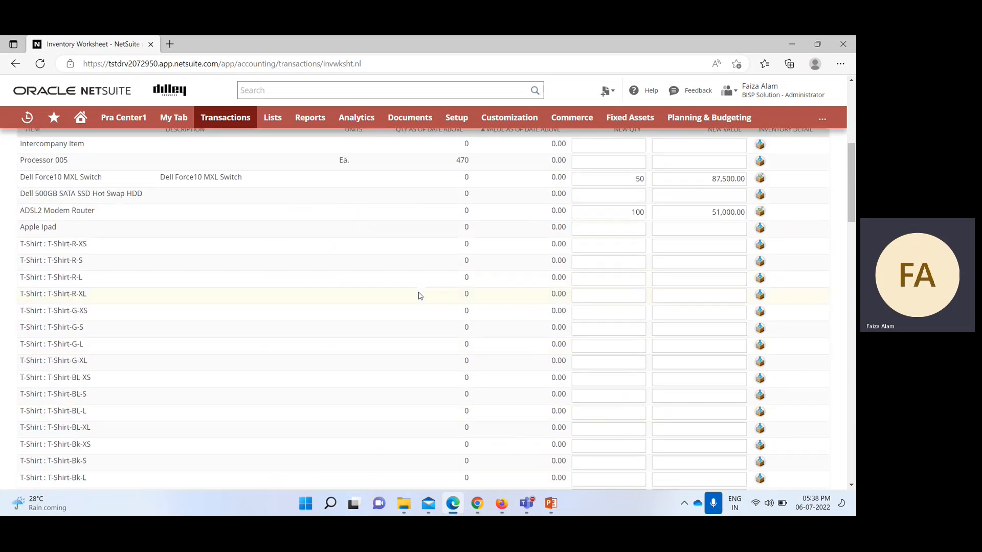
{"action": "scroll", "coordinate": [422, 300], "scroll_direction": "up", "scroll_amount": 1}
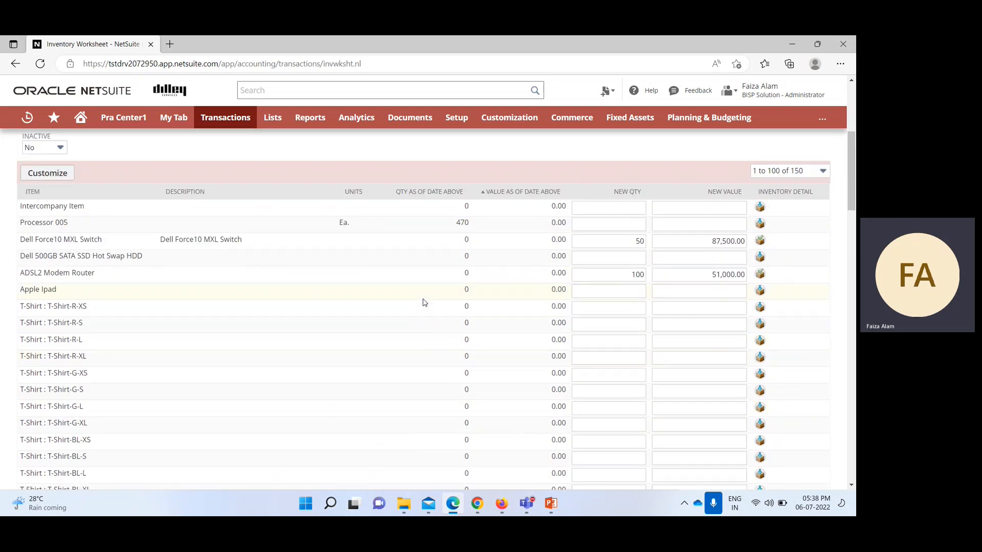
Try a new quantity of 10 for the Apple Ipad and clear that quantity again.
{"action": "left_click", "coordinate": [605, 294]}
{"action": "scroll", "coordinate": [624, 292], "scroll_direction": "up", "scroll_amount": 1}
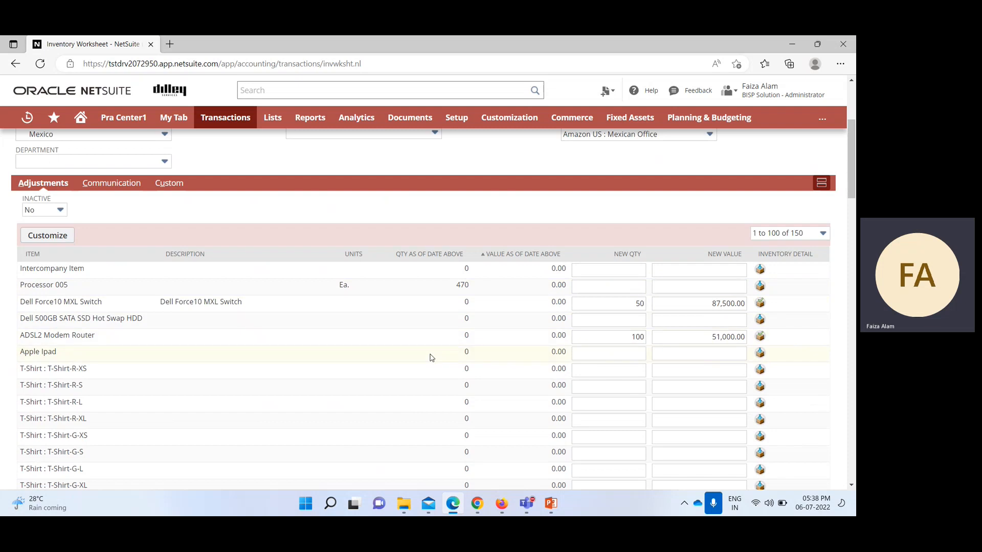
{"action": "left_click", "coordinate": [604, 357]}
{"action": "type", "text": "10"}
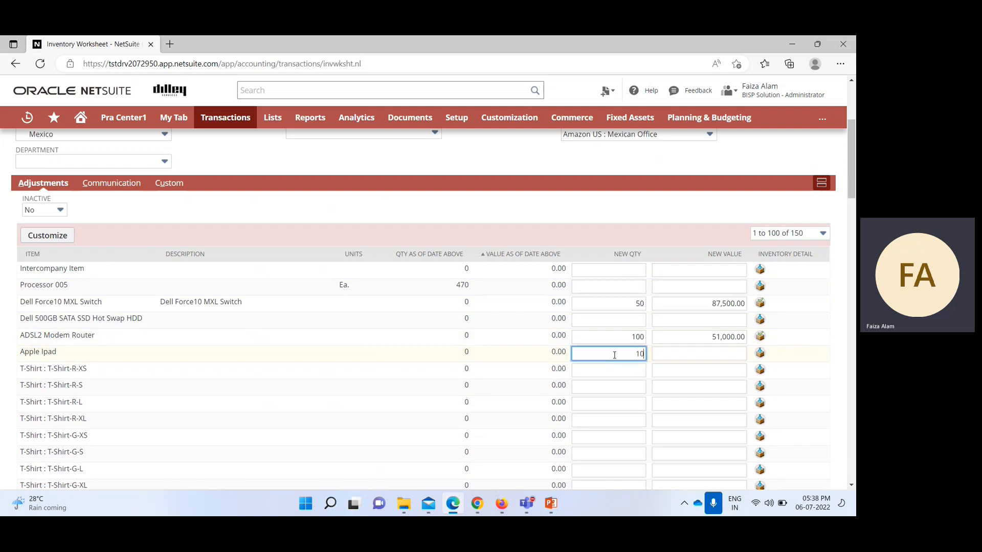
{"action": "left_click", "coordinate": [687, 354]}
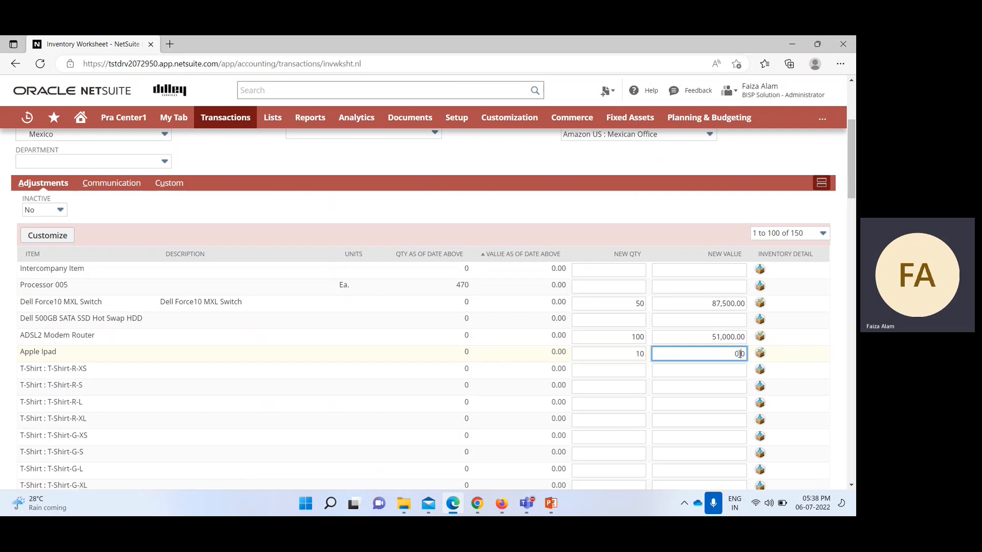
{"action": "left_click", "coordinate": [646, 354]}
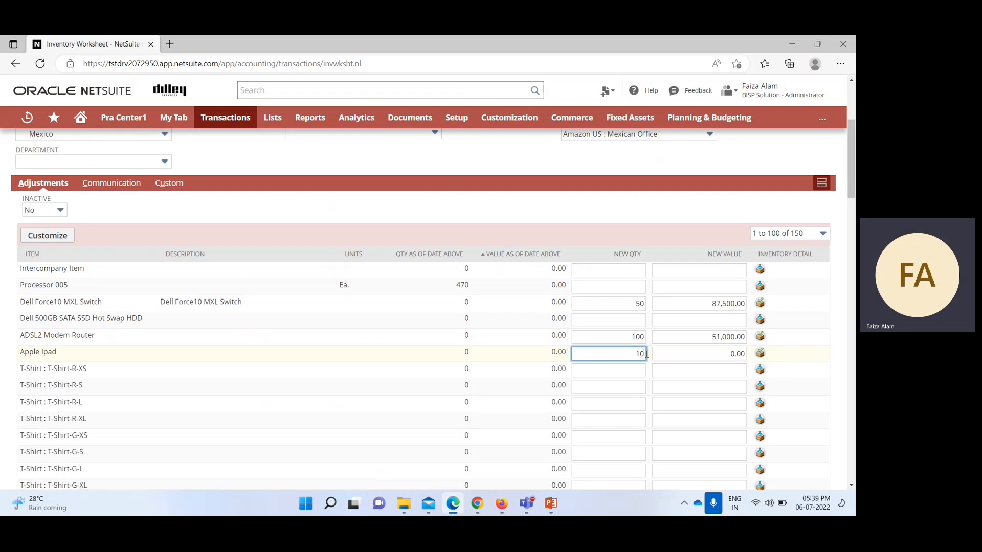
{"action": "key", "text": "BackSpace"}
{"action": "key", "text": "BackSpace"}
{"action": "left_click", "coordinate": [626, 366]}
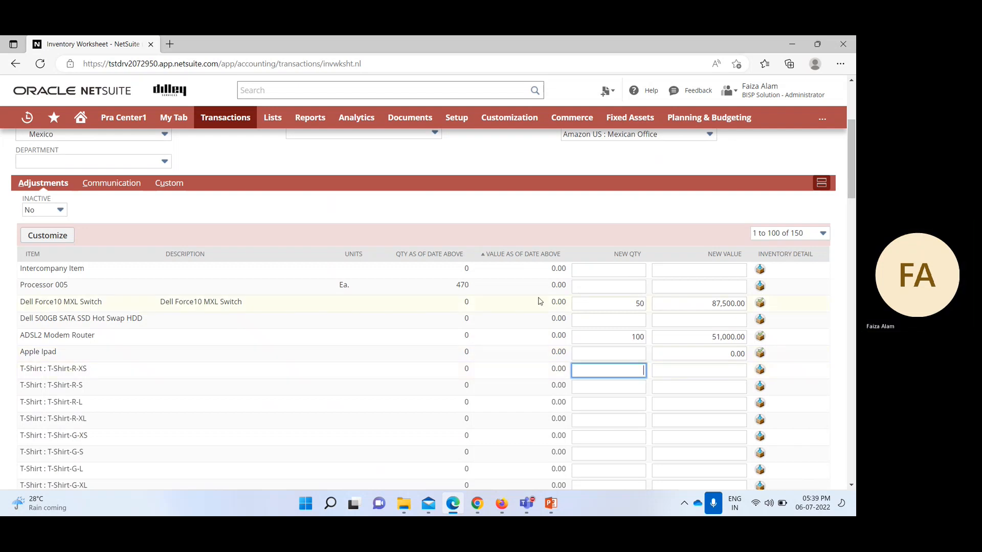
Set the new quantity of Processor 005 to 10 and its new value to 10,000.00.
{"action": "left_click", "coordinate": [610, 288]}
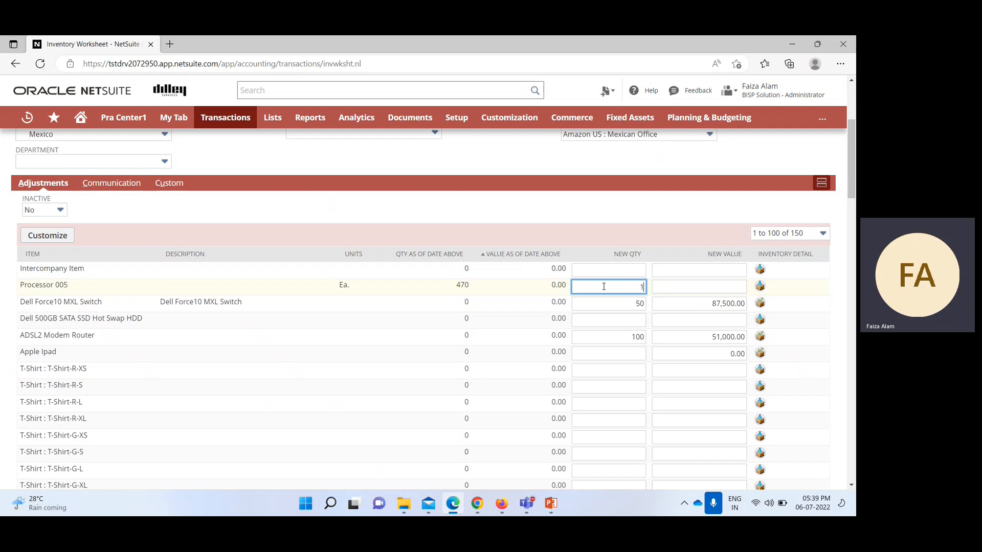
{"action": "type", "text": "10"}
{"action": "left_click", "coordinate": [678, 287]}
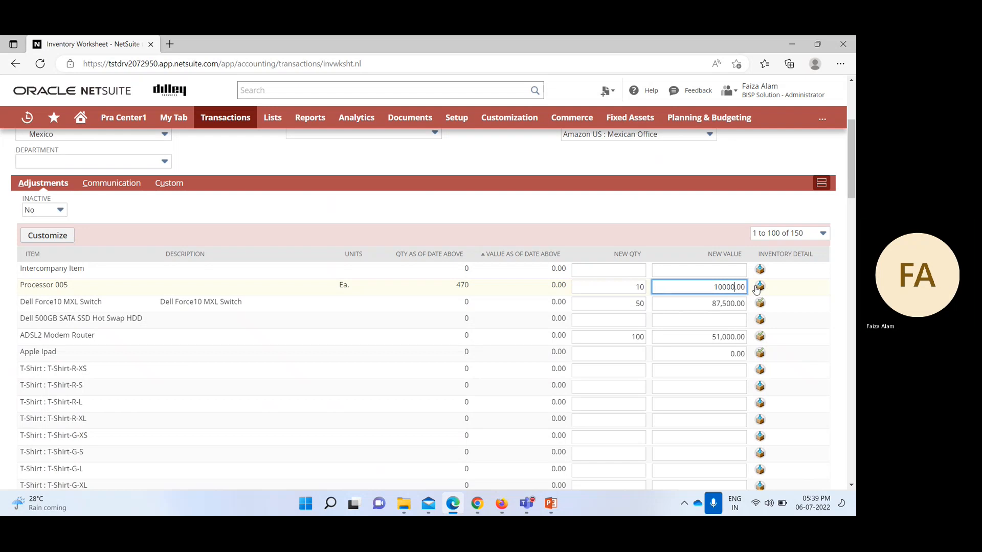
Assign 10 units of Processor 005 to Bin#008 with Good status in its inventory detail.
{"action": "left_click", "coordinate": [758, 288]}
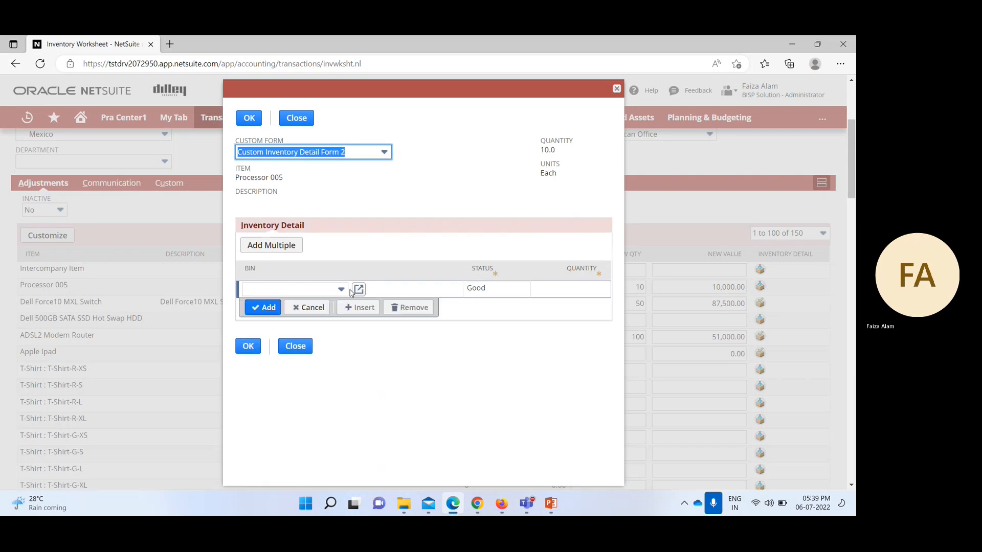
{"action": "left_click", "coordinate": [341, 289]}
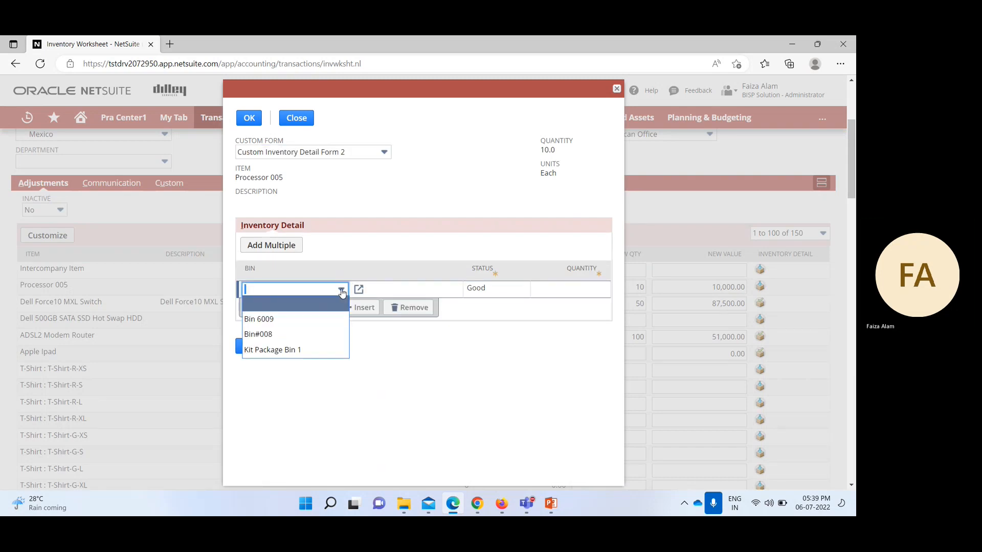
{"action": "left_click", "coordinate": [320, 334]}
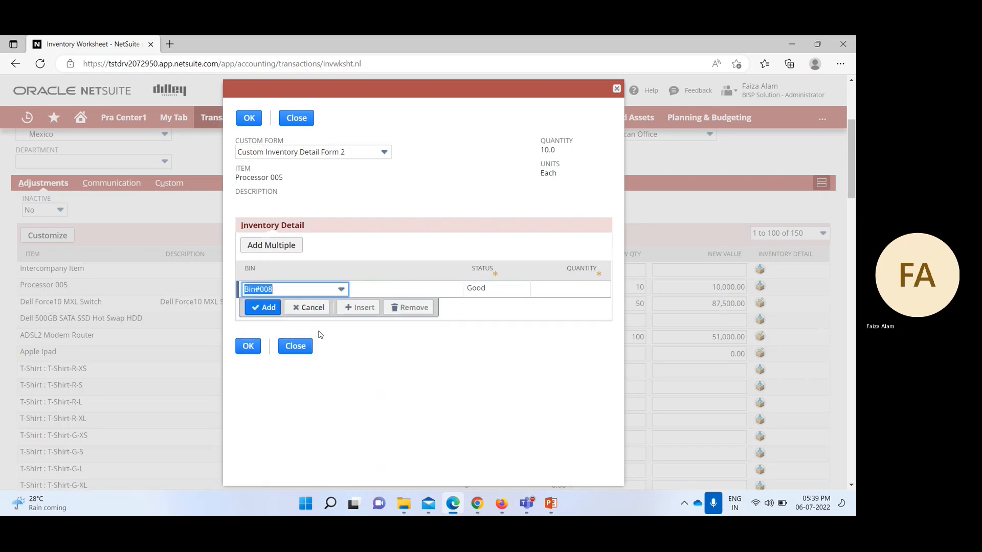
{"action": "left_click", "coordinate": [581, 290]}
{"action": "type", "text": "10"}
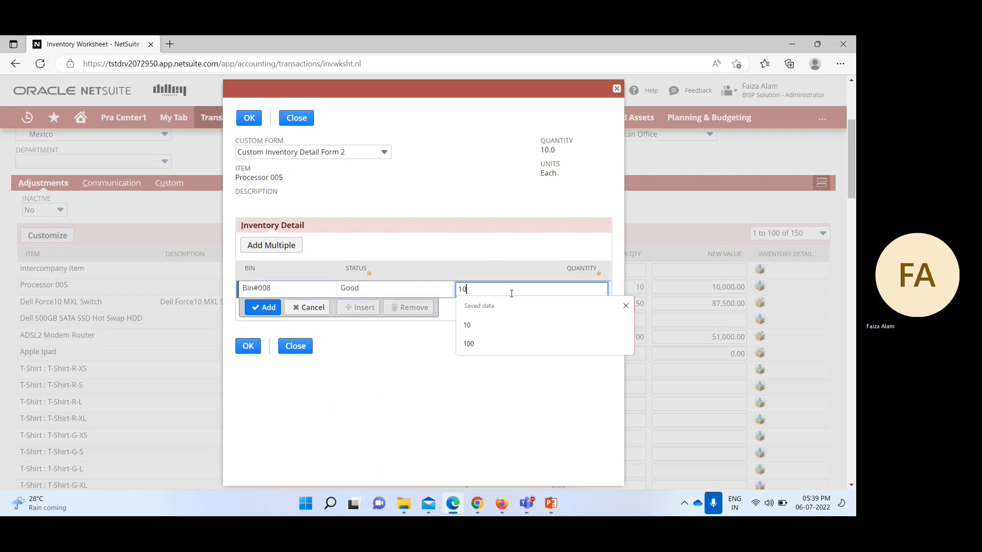
{"action": "left_click", "coordinate": [262, 310]}
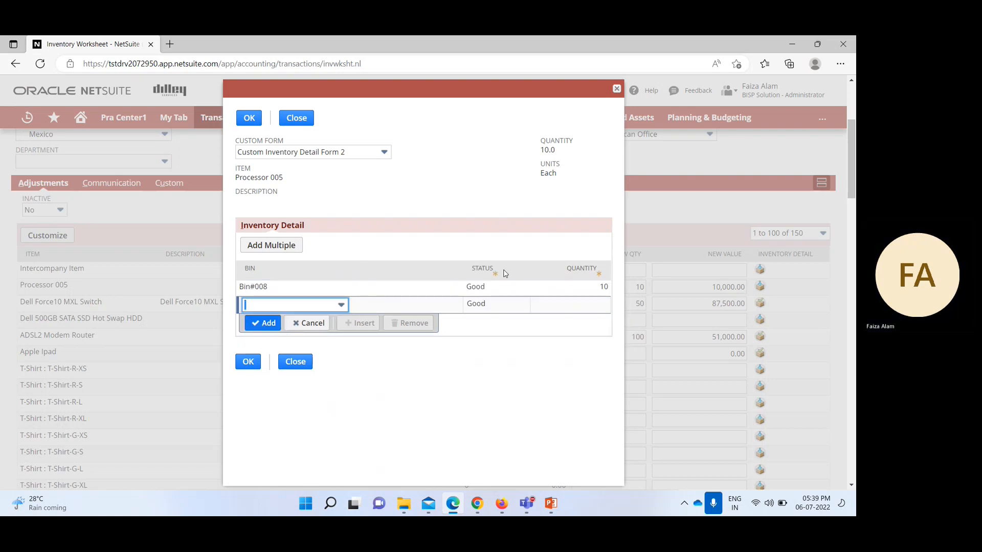
{"action": "left_click", "coordinate": [246, 118]}
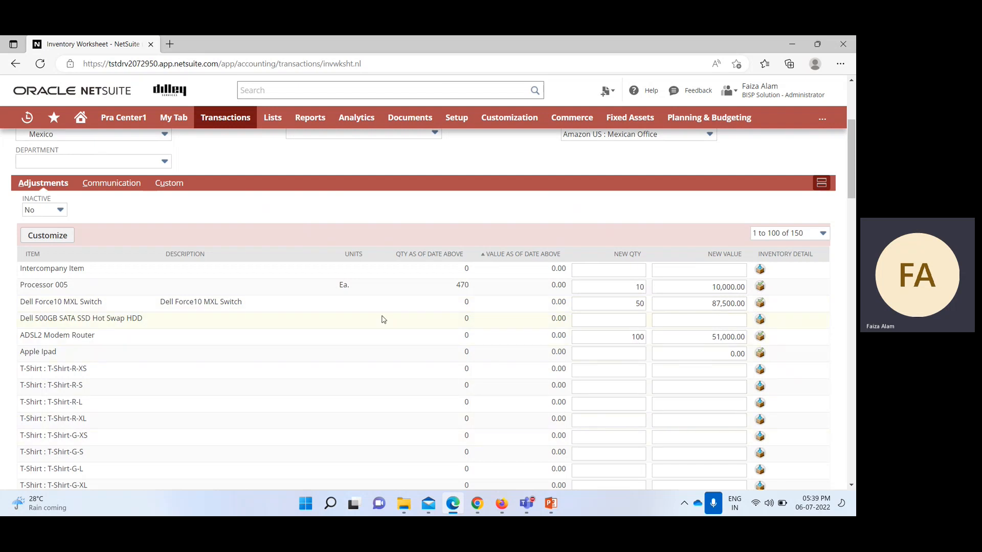
Compare the worksheet's estimated total value with the new quantities and values on the item lines.
{"action": "scroll", "coordinate": [385, 361], "scroll_direction": "up", "scroll_amount": 1}
{"action": "scroll", "coordinate": [384, 361], "scroll_direction": "up", "scroll_amount": 2}
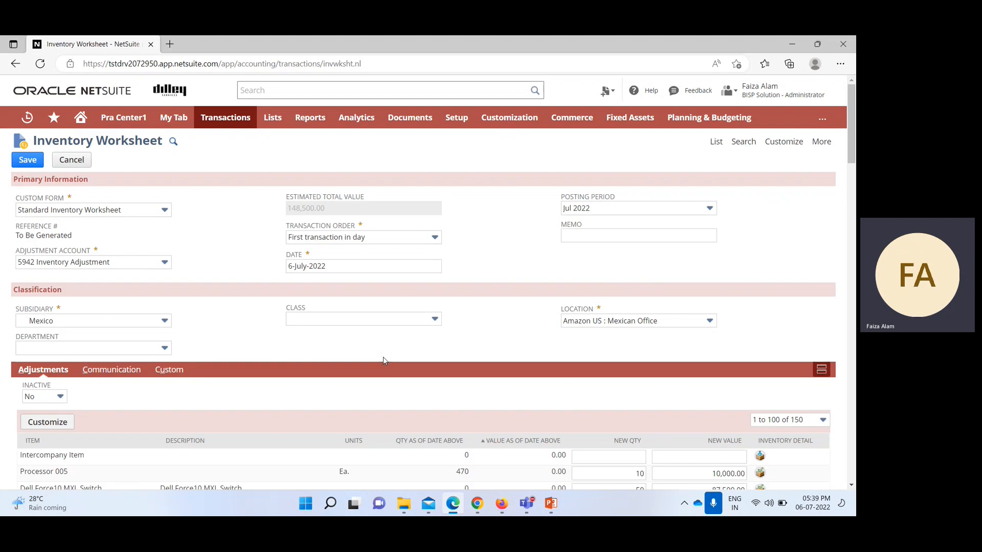
{"action": "scroll", "coordinate": [384, 358], "scroll_direction": "down", "scroll_amount": 4}
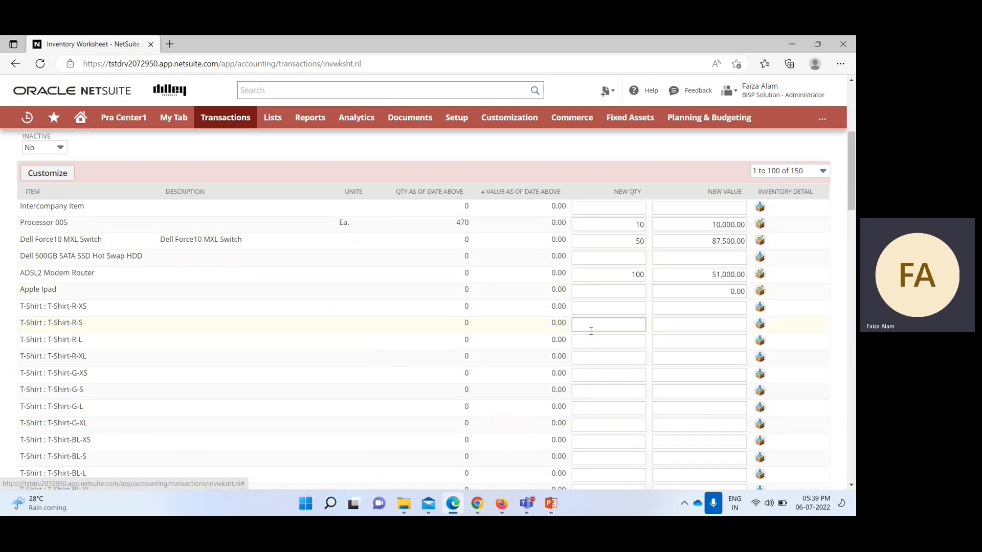
{"action": "scroll", "coordinate": [590, 331], "scroll_direction": "up", "scroll_amount": 4}
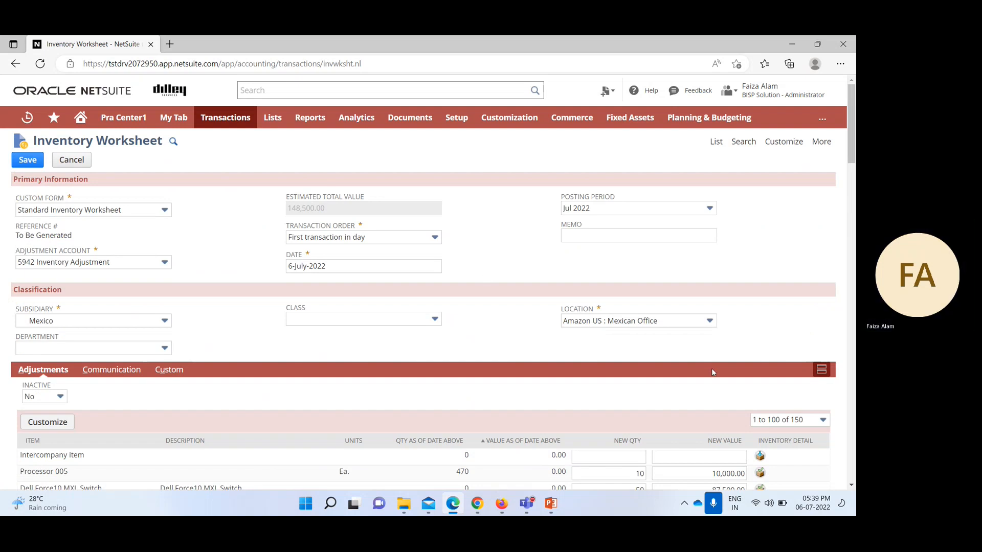
{"action": "scroll", "coordinate": [350, 211], "scroll_direction": "down", "scroll_amount": 1}
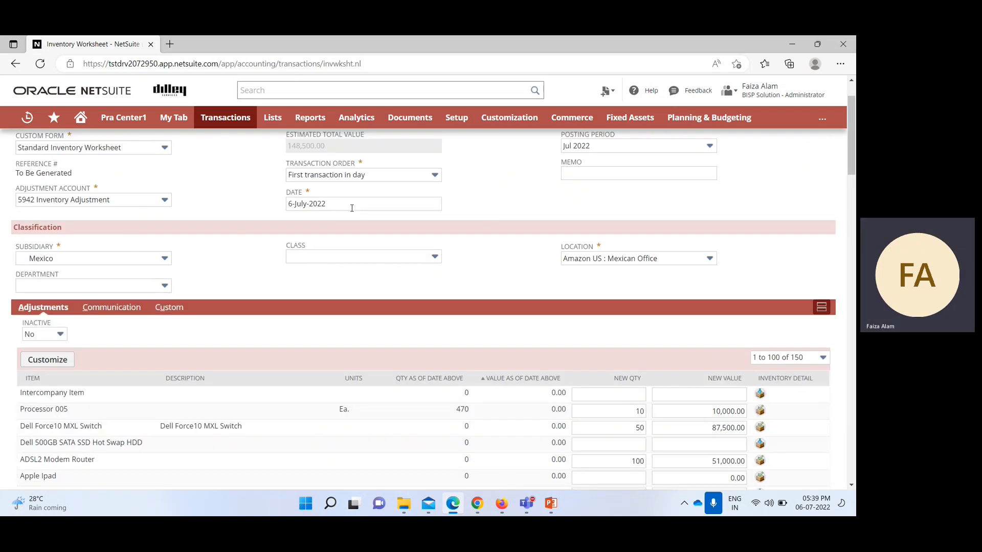
{"action": "scroll", "coordinate": [353, 214], "scroll_direction": "up", "scroll_amount": 1}
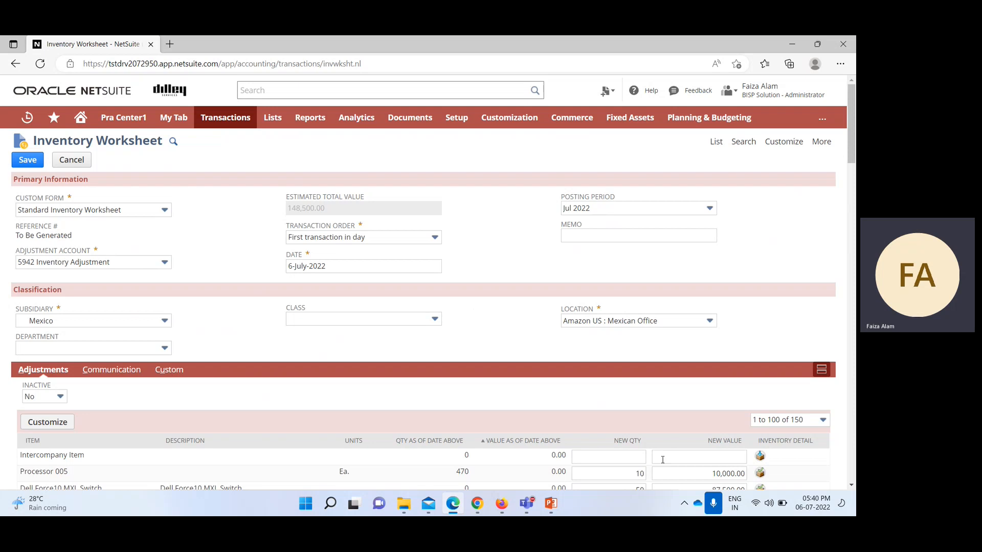
{"action": "scroll", "coordinate": [364, 210], "scroll_direction": "down", "scroll_amount": 1}
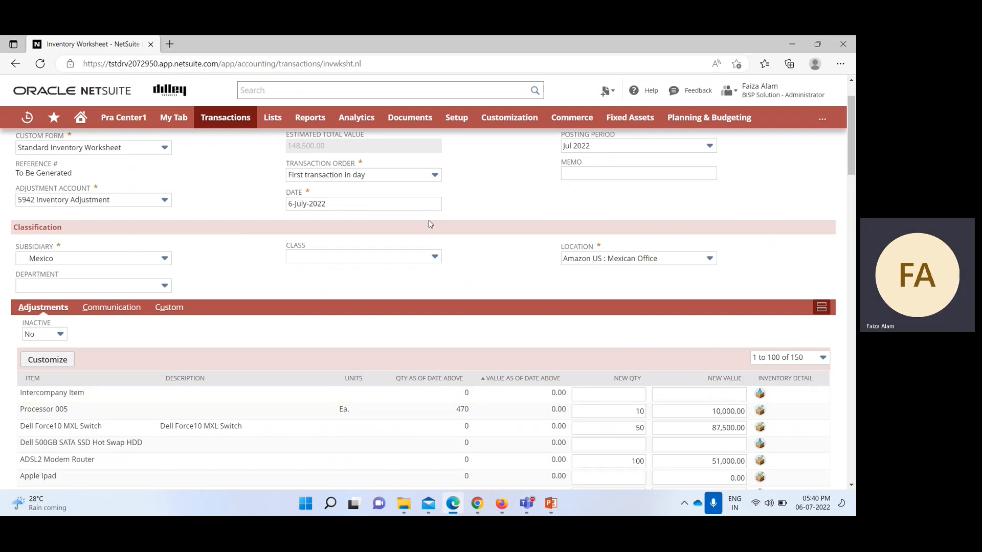
{"action": "scroll", "coordinate": [429, 221], "scroll_direction": "up", "scroll_amount": 2}
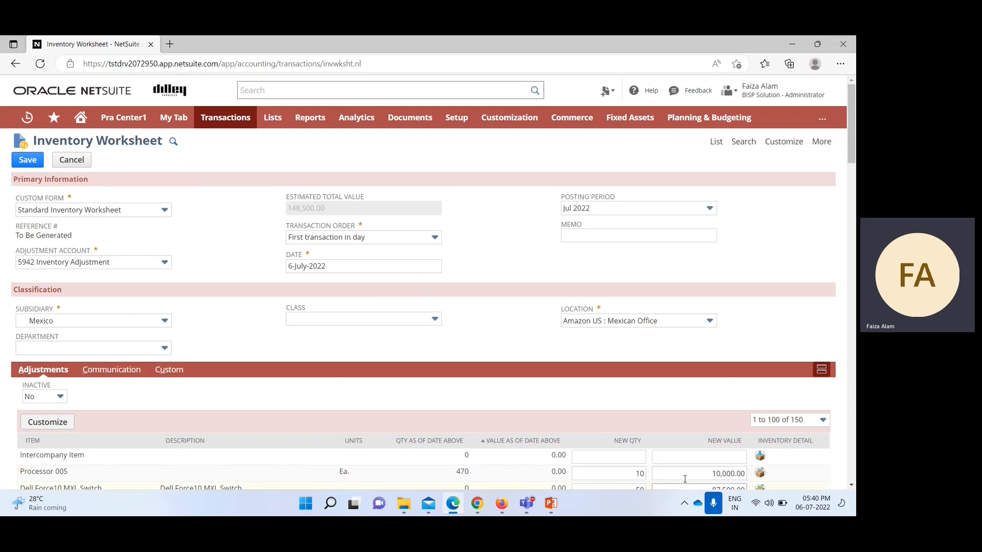
{"action": "scroll", "coordinate": [683, 476], "scroll_direction": "down", "scroll_amount": 2}
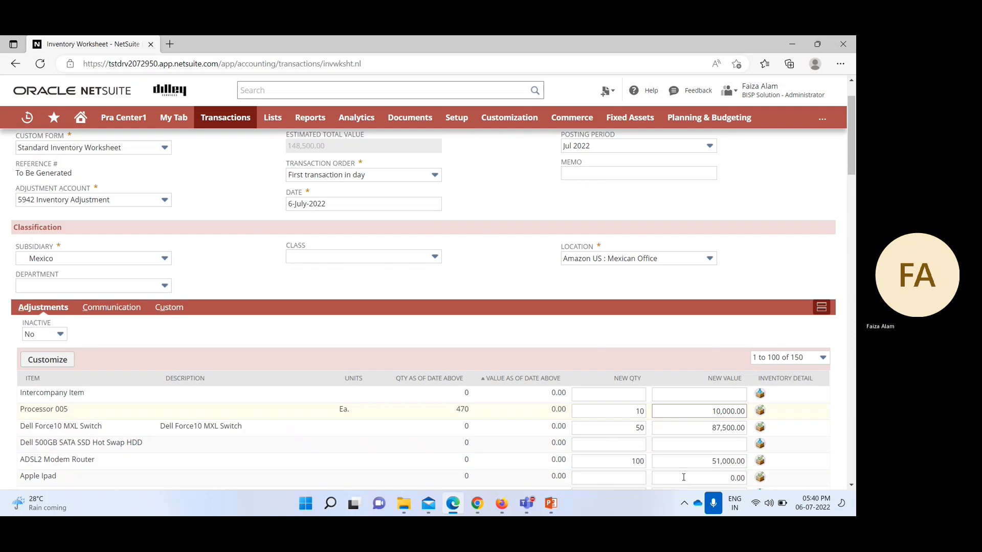
{"action": "scroll", "coordinate": [684, 476], "scroll_direction": "up", "scroll_amount": 2}
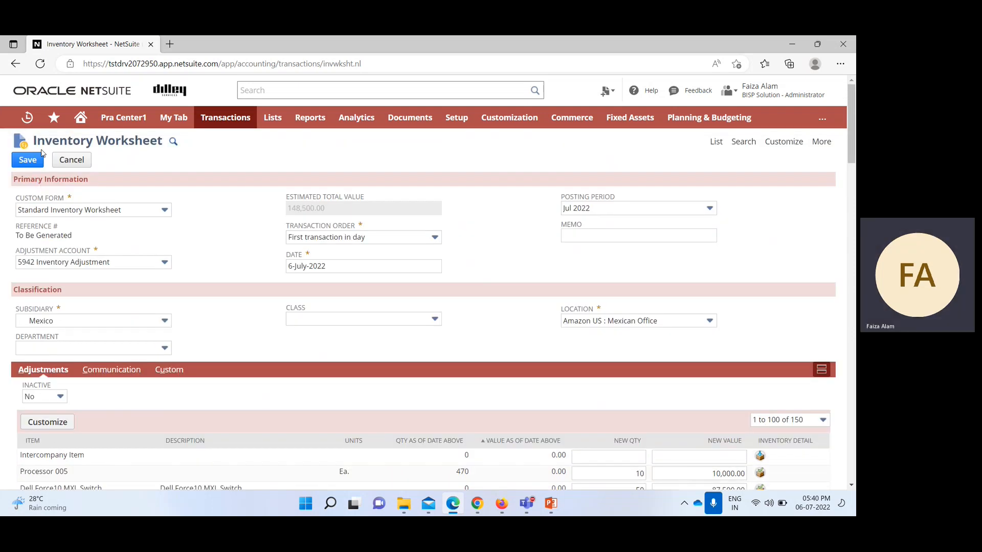
Save the inventory worksheet and look over the saved record.
{"action": "left_click", "coordinate": [31, 162]}
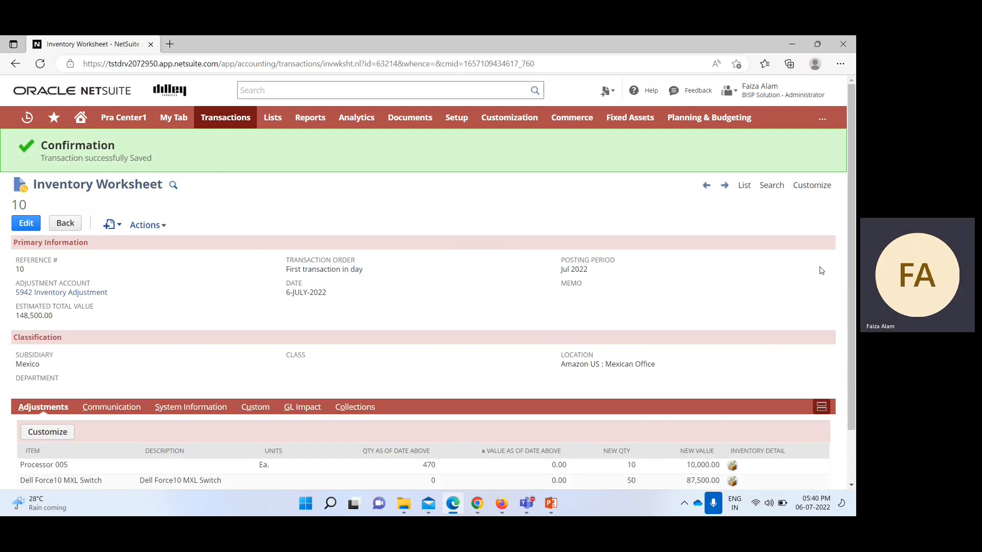
{"action": "scroll", "coordinate": [821, 271], "scroll_direction": "down", "scroll_amount": 2}
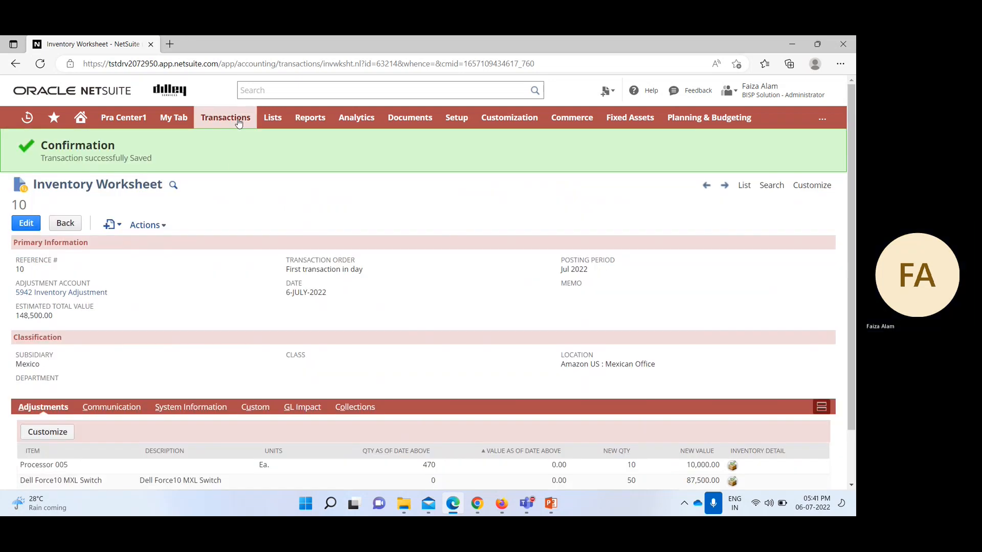
Open the Earliest Item Availability page and set the subsidiary to Mexico.
{"action": "mouse_move", "coordinate": [235, 116]}
{"action": "mouse_move", "coordinate": [276, 296]}
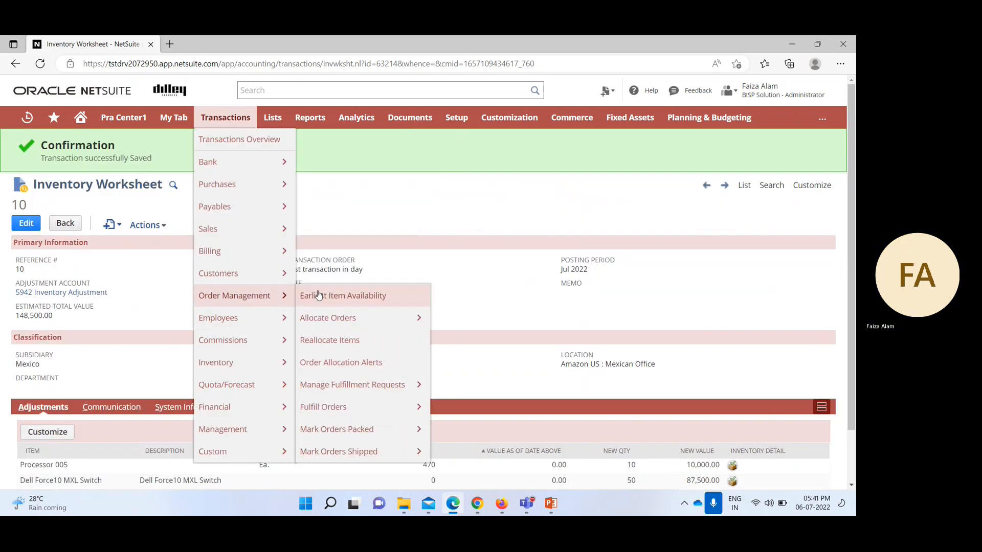
{"action": "left_click", "coordinate": [400, 300]}
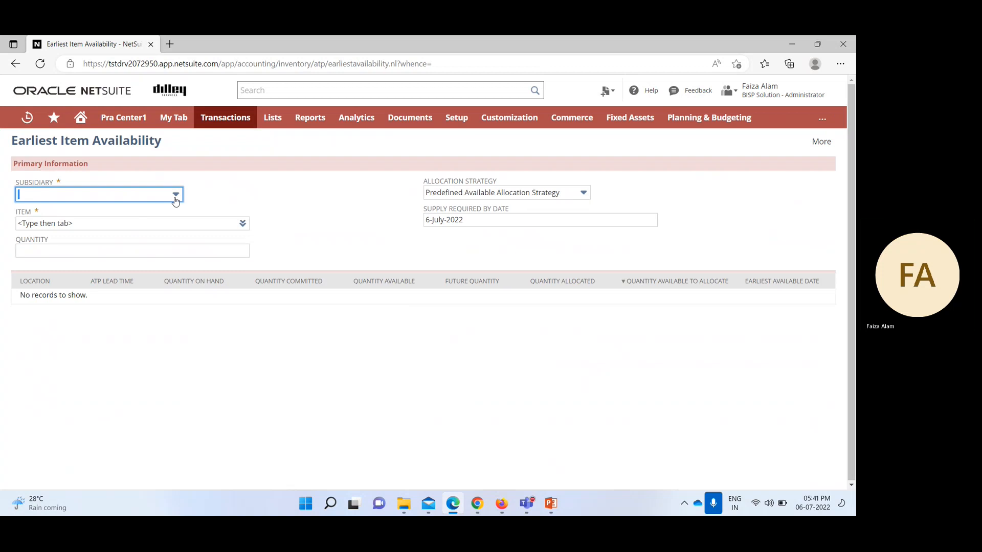
{"action": "left_click", "coordinate": [175, 194]}
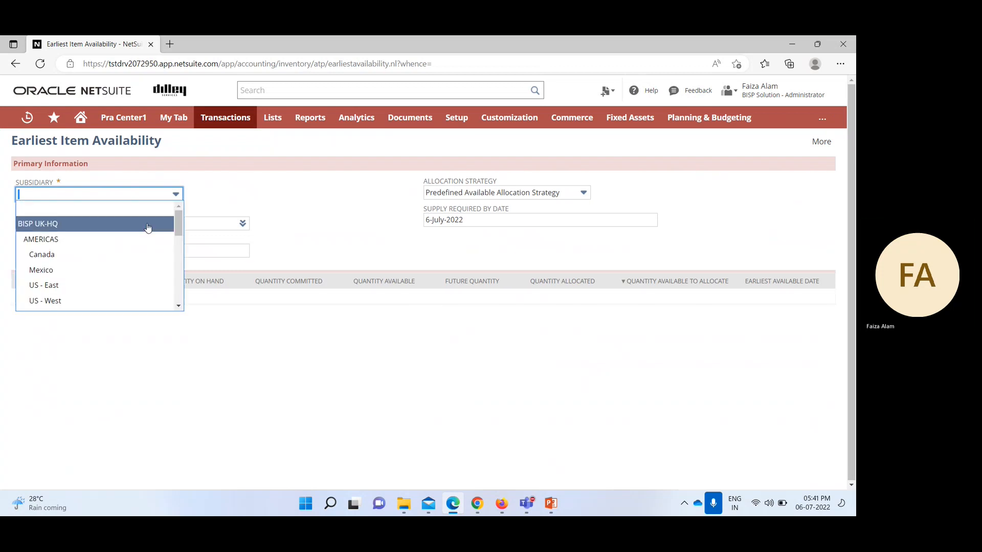
{"action": "left_click", "coordinate": [154, 270]}
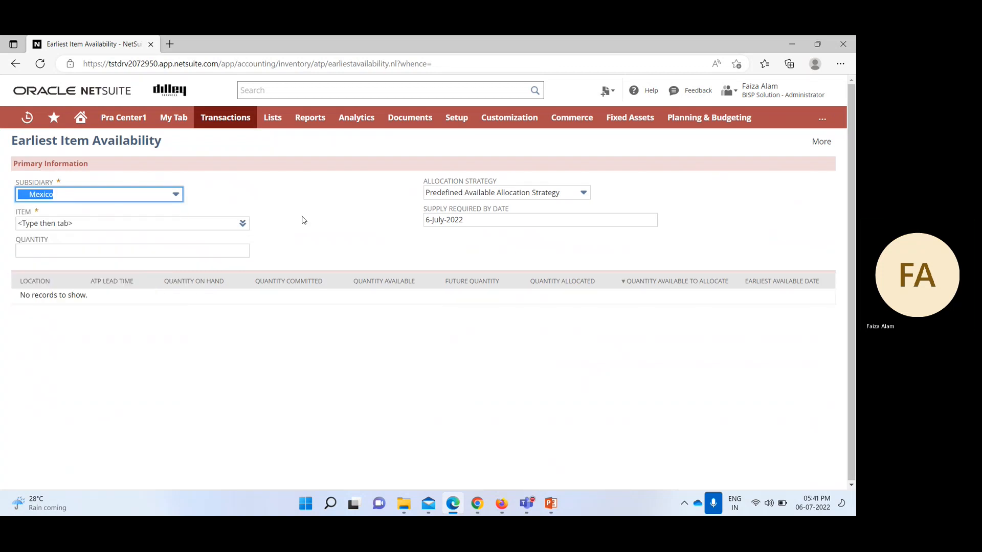
Open the item list for the availability check and enter Processor as its search term.
{"action": "left_click", "coordinate": [241, 224]}
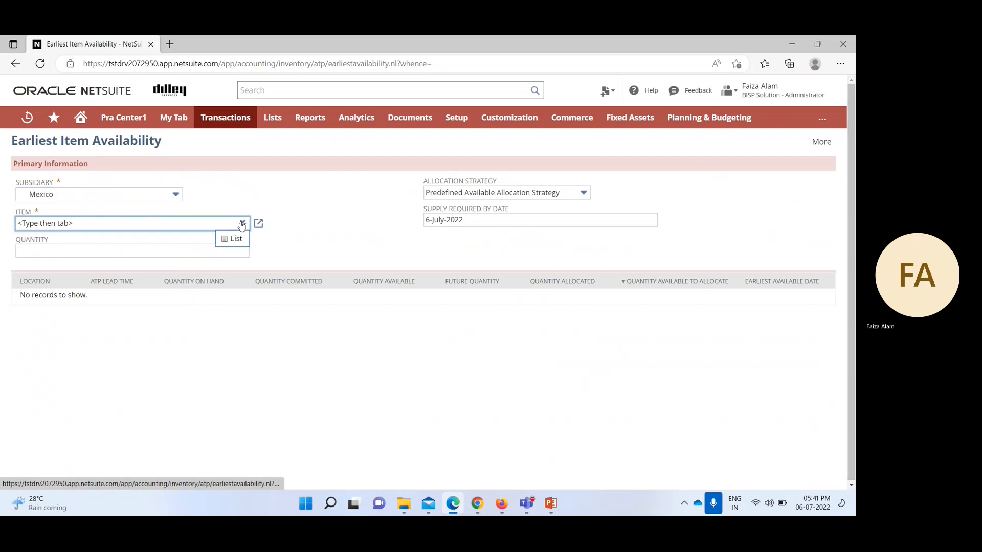
{"action": "left_click", "coordinate": [237, 247]}
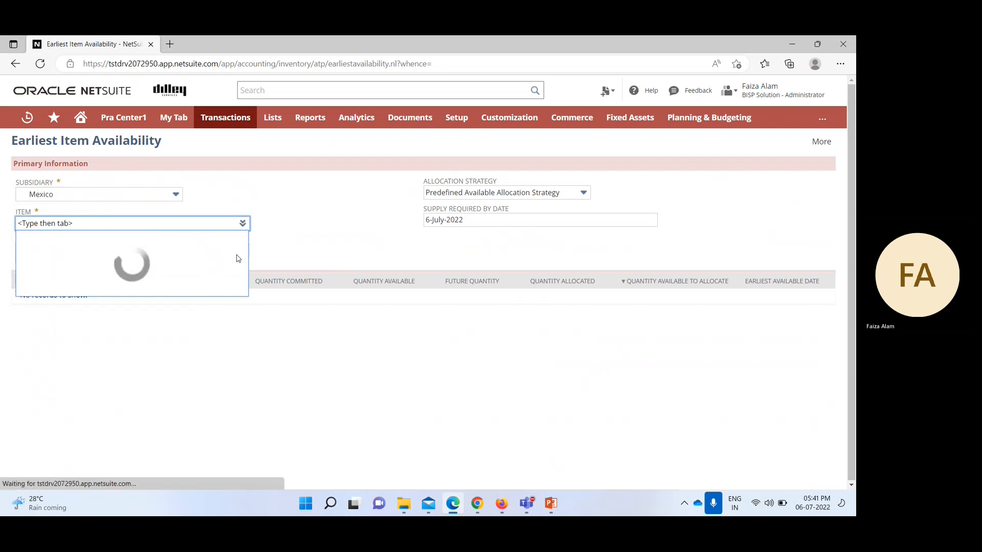
{"action": "scroll", "coordinate": [215, 302], "scroll_direction": "down", "scroll_amount": 5}
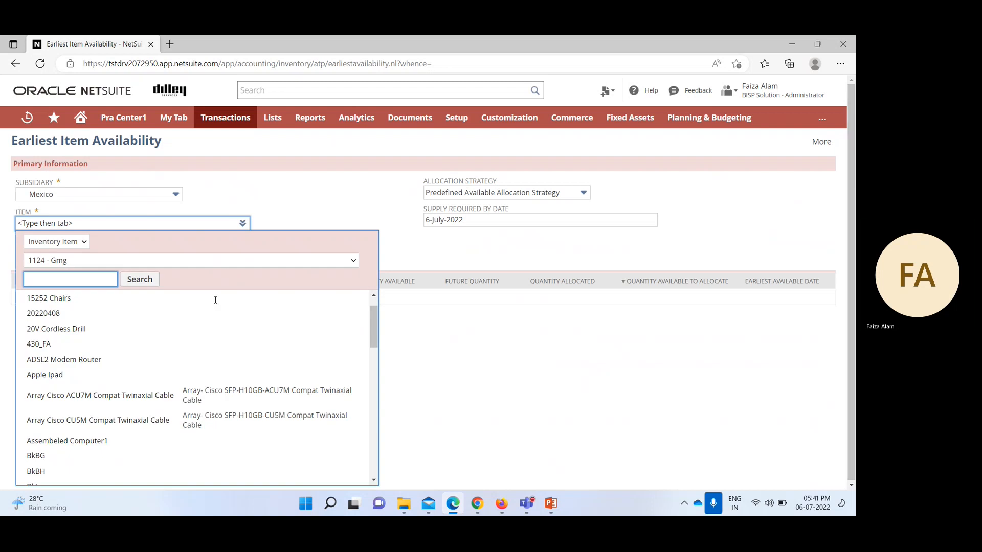
{"action": "scroll", "coordinate": [215, 302], "scroll_direction": "up", "scroll_amount": 5}
{"action": "type", "text": "p"}
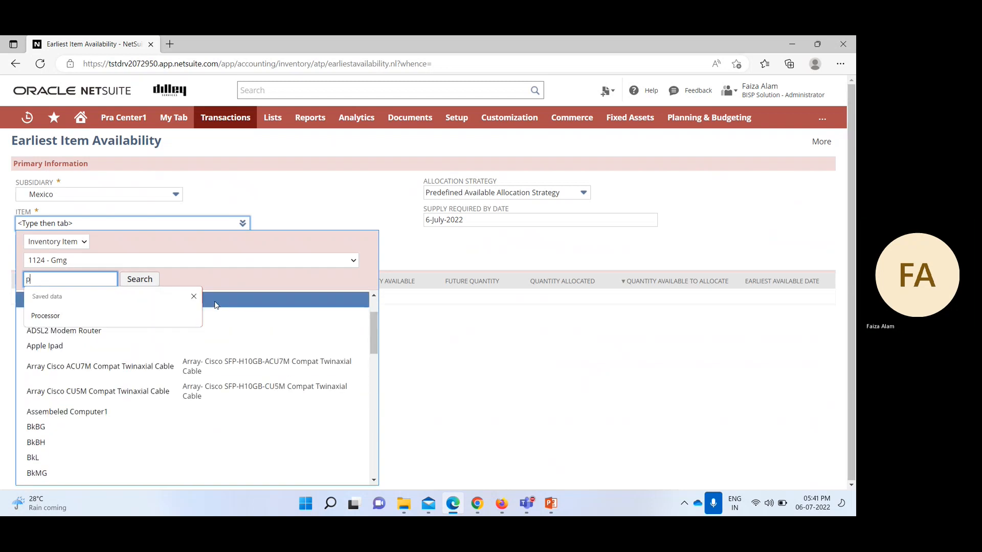
{"action": "type", "text": "rocessor"}
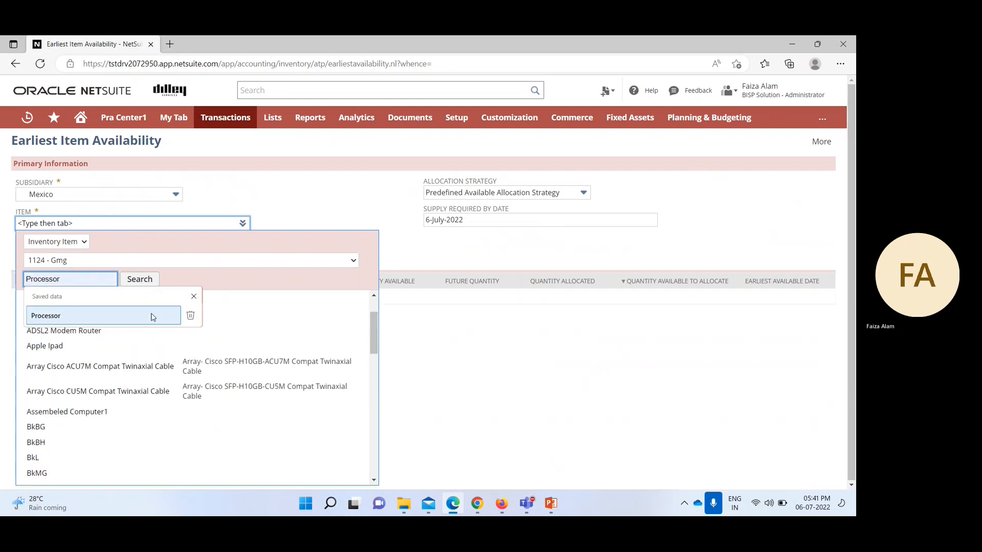
{"action": "left_click", "coordinate": [88, 314]}
Extend the item search term to Processor 005, run the search and select that item for the availability check.
{"action": "scroll", "coordinate": [115, 358], "scroll_direction": "down", "scroll_amount": 5}
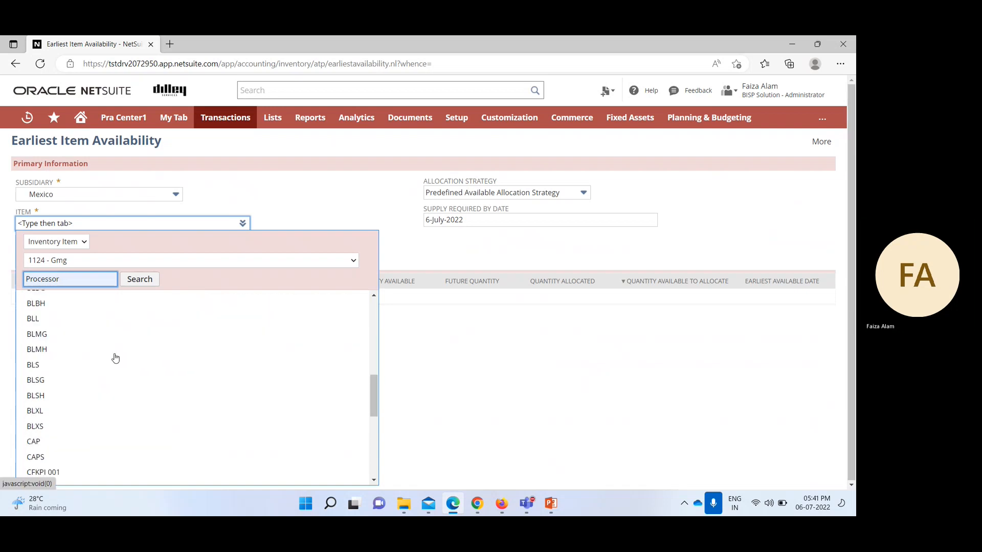
{"action": "scroll", "coordinate": [116, 358], "scroll_direction": "down", "scroll_amount": 4}
{"action": "scroll", "coordinate": [123, 353], "scroll_direction": "up", "scroll_amount": 5}
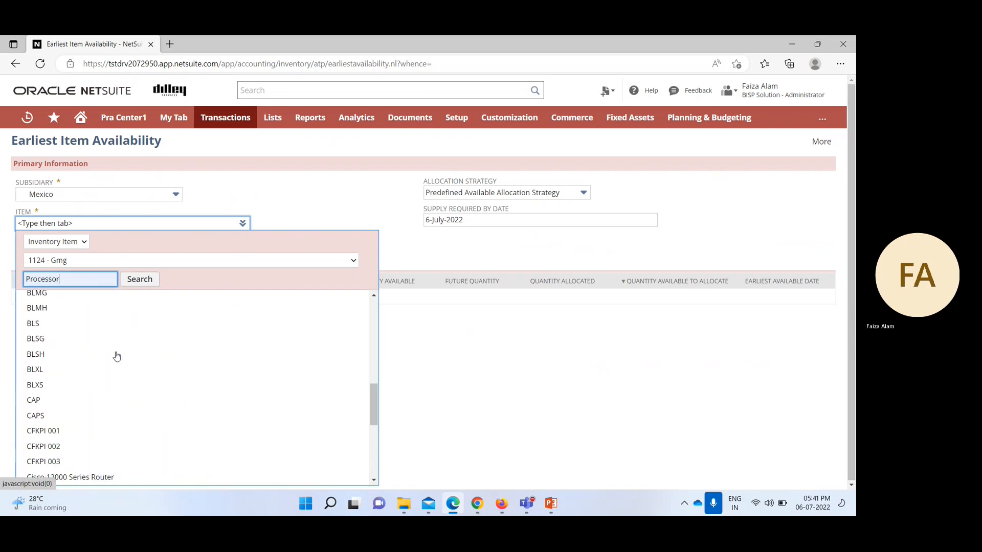
{"action": "scroll", "coordinate": [124, 350], "scroll_direction": "up", "scroll_amount": 6}
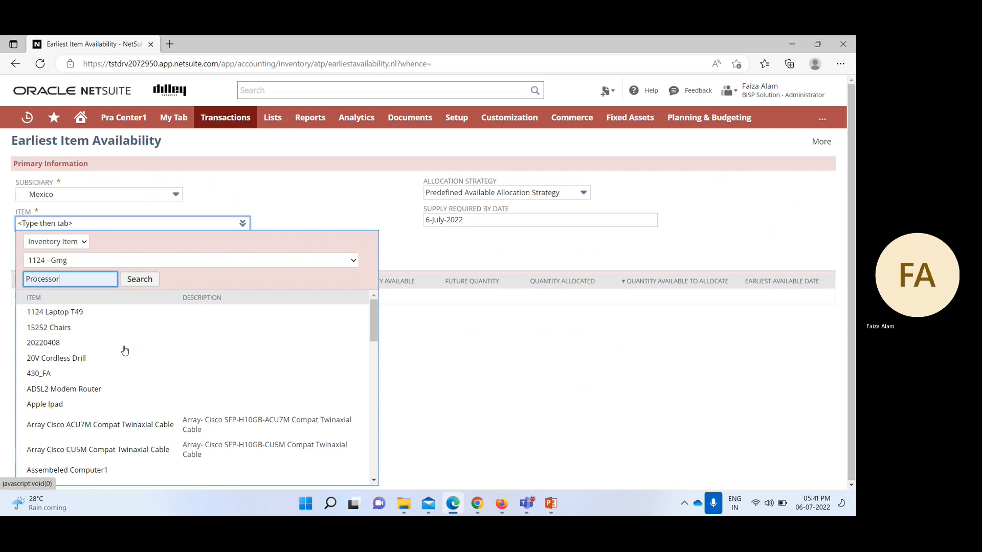
{"action": "scroll", "coordinate": [125, 350], "scroll_direction": "down", "scroll_amount": 6}
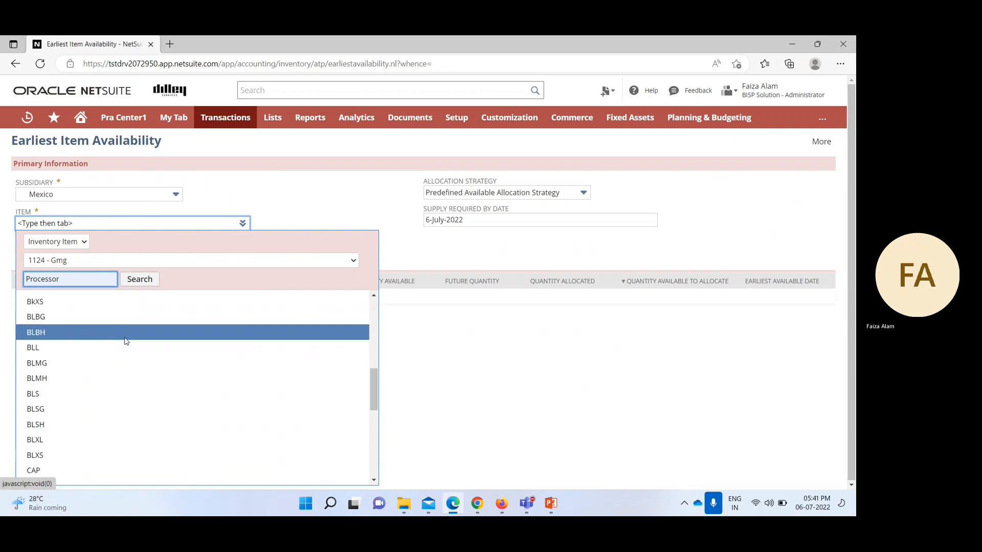
{"action": "scroll", "coordinate": [126, 341], "scroll_direction": "down", "scroll_amount": 5}
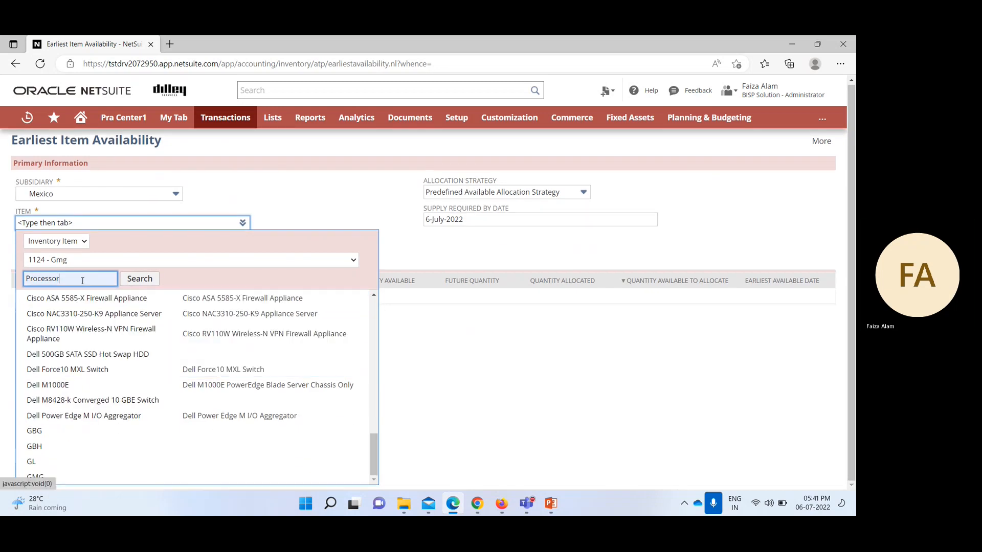
{"action": "type", "text": "005"}
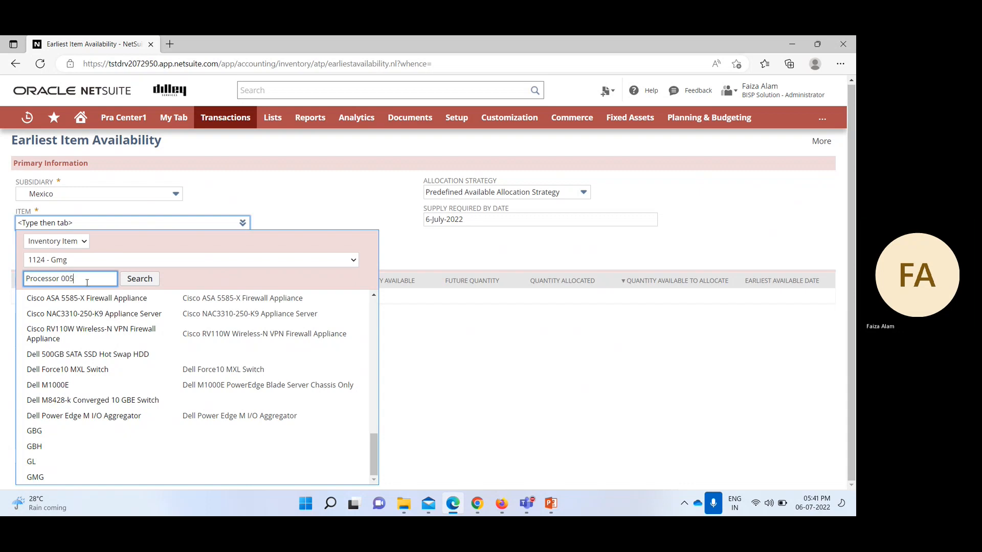
{"action": "left_click", "coordinate": [134, 280]}
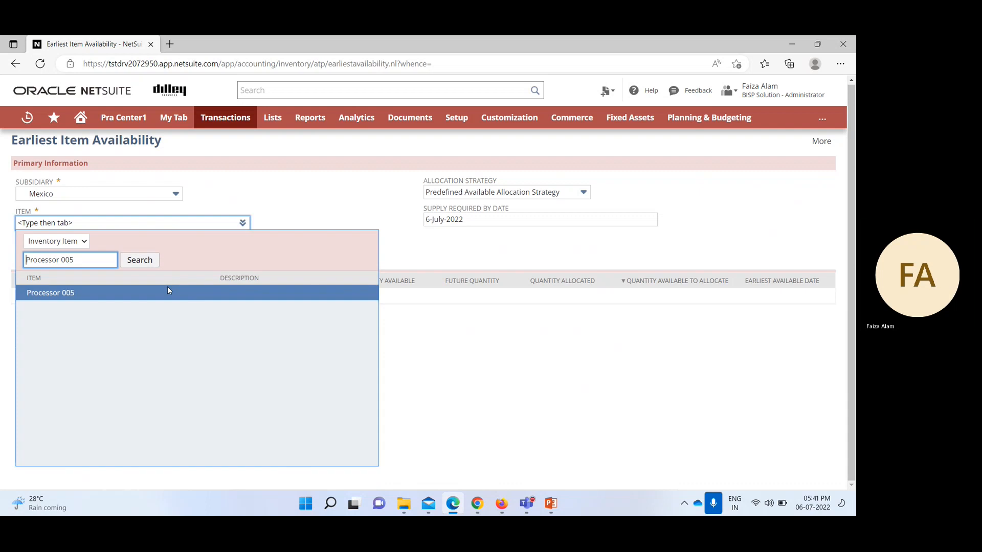
{"action": "left_click", "coordinate": [65, 292]}
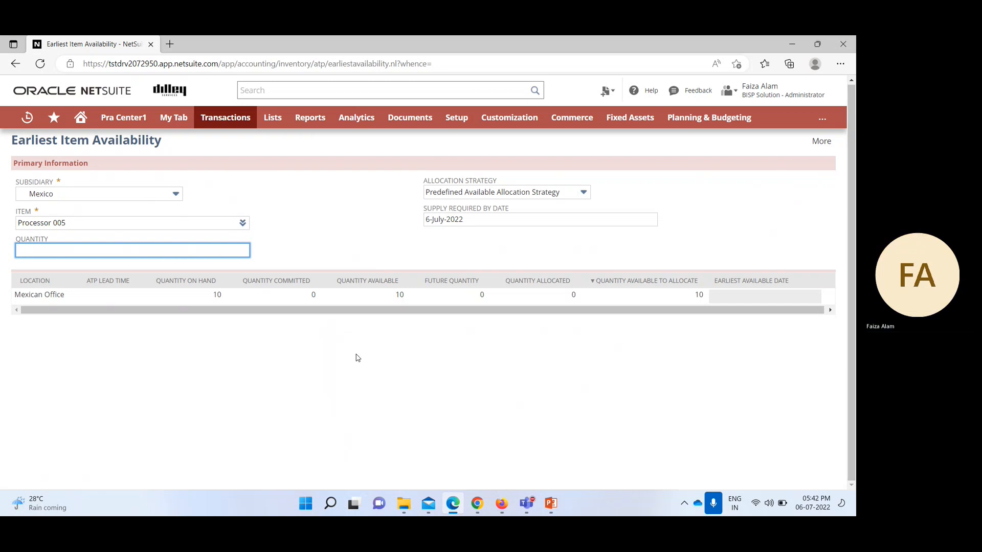
Open the list of inventory worksheets and view the Mexico worksheet with document number 10, examining its classification and item adjustments.
{"action": "mouse_move", "coordinate": [231, 113]}
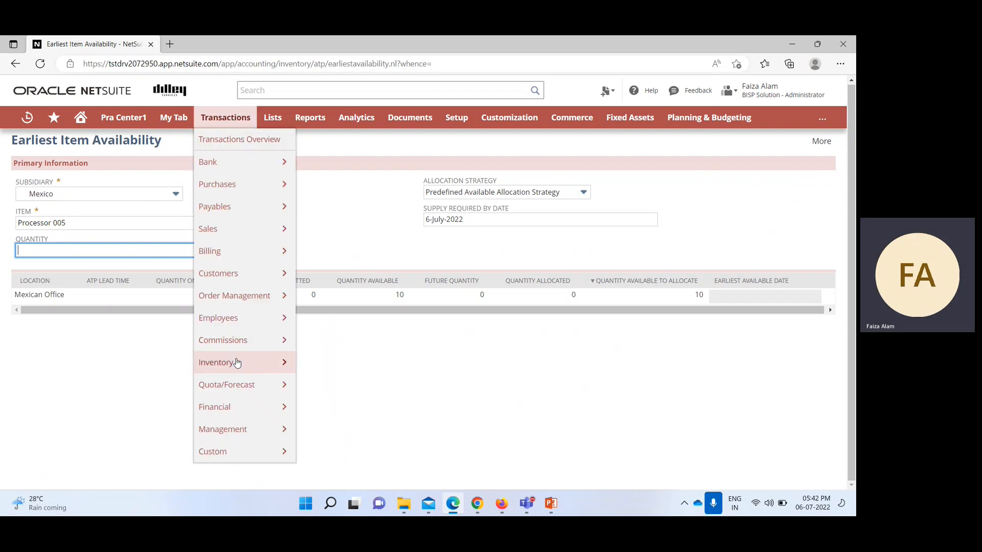
{"action": "mouse_move", "coordinate": [237, 363]}
{"action": "mouse_move", "coordinate": [449, 158]}
{"action": "left_click", "coordinate": [488, 166]}
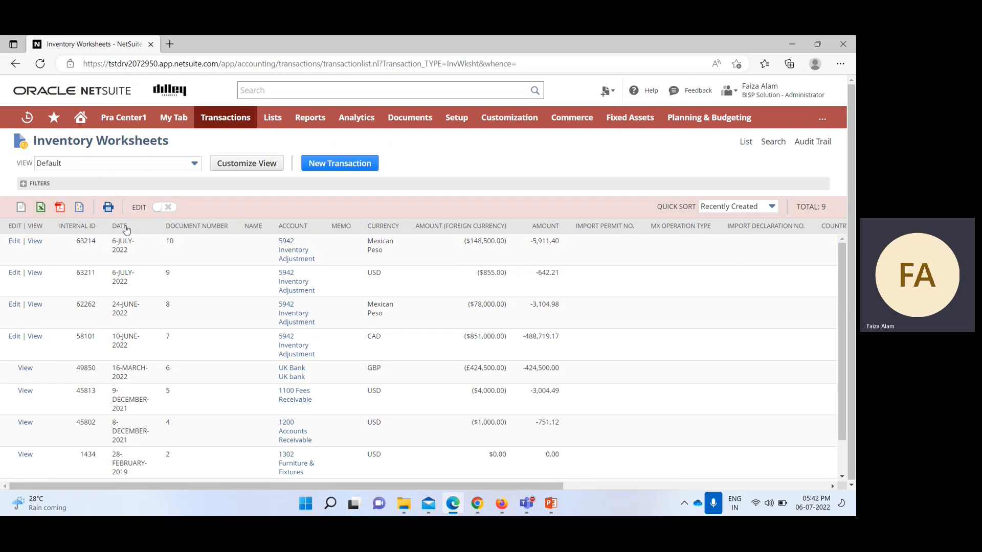
{"action": "left_click", "coordinate": [34, 242]}
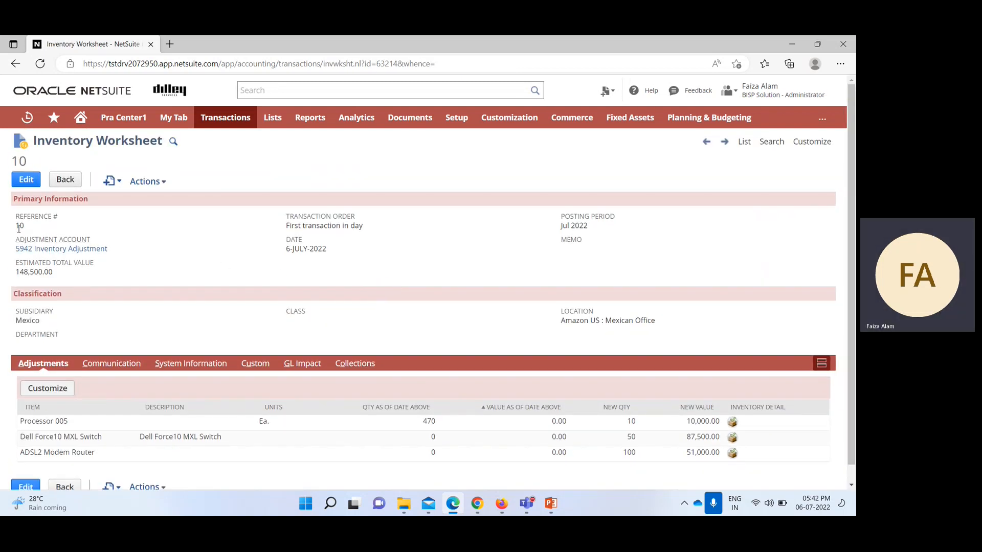
{"action": "scroll", "coordinate": [204, 249], "scroll_direction": "down", "scroll_amount": 1}
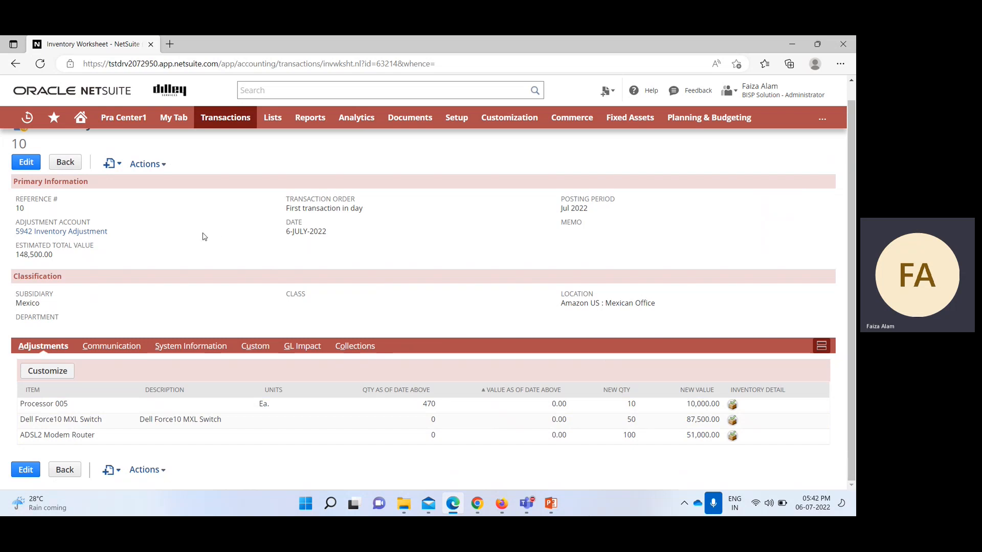
{"action": "scroll", "coordinate": [204, 236], "scroll_direction": "up", "scroll_amount": 1}
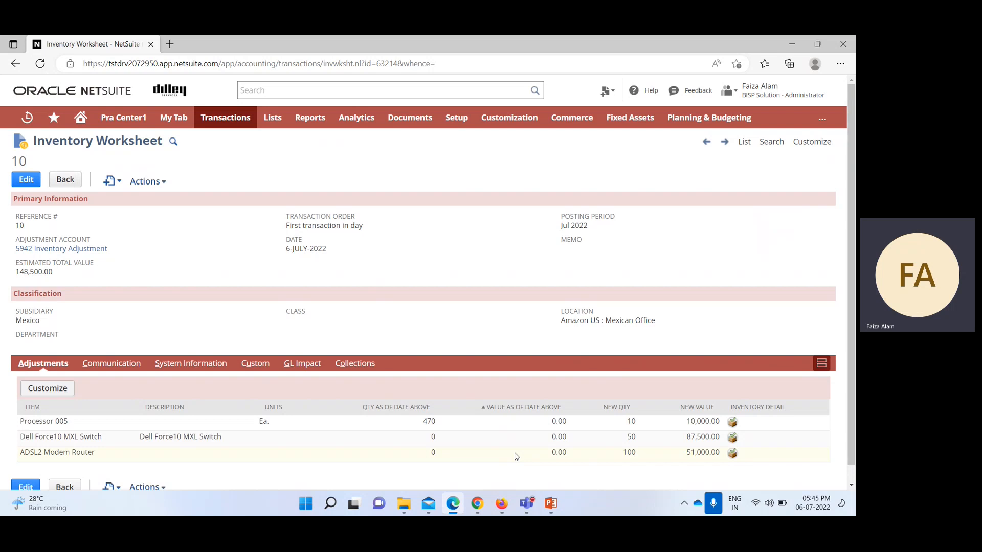
Switch to the NetSuite Inventory Management Public Webinar meeting in Microsoft Teams and open the additional meeting options to stop the recording.
{"action": "left_click", "coordinate": [525, 505]}
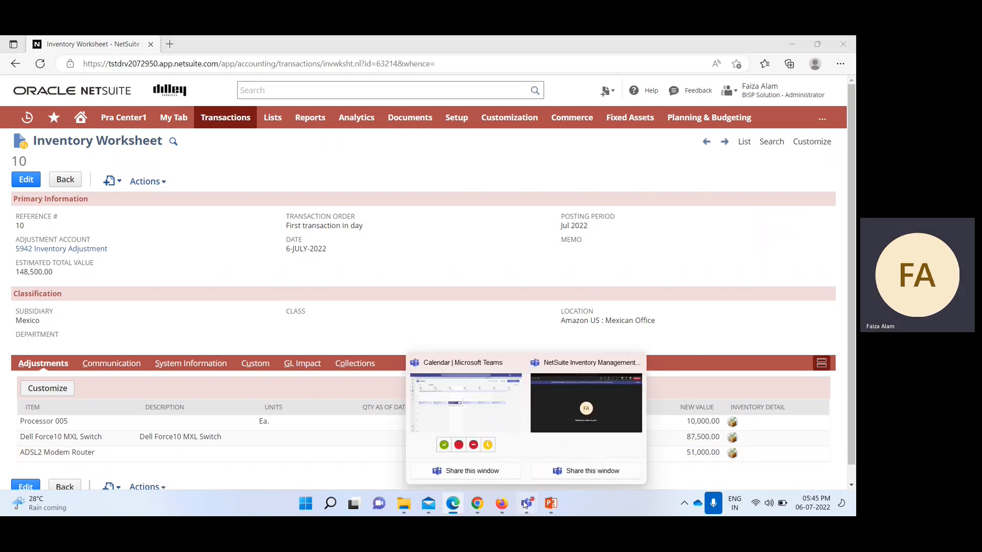
{"action": "left_click", "coordinate": [547, 424]}
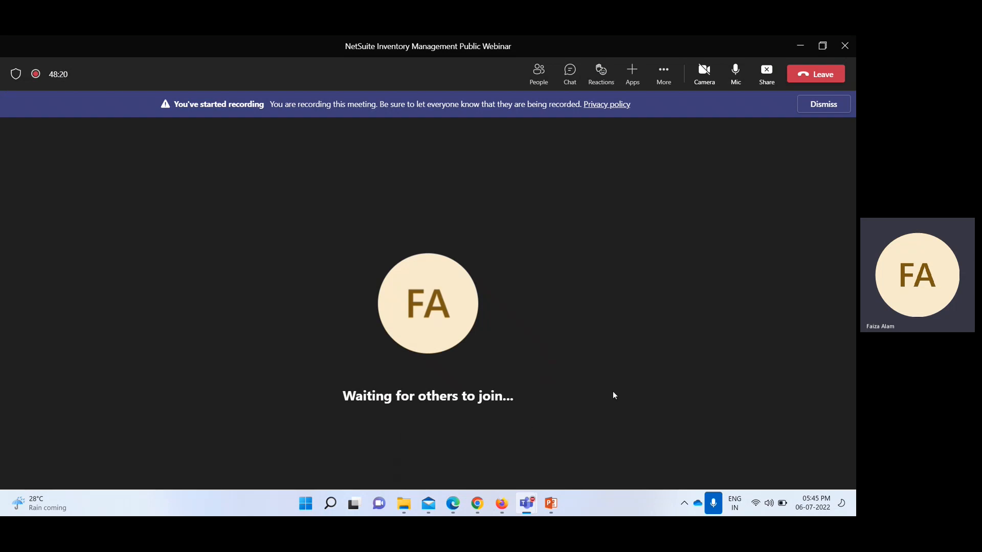
{"action": "left_click", "coordinate": [663, 69]}
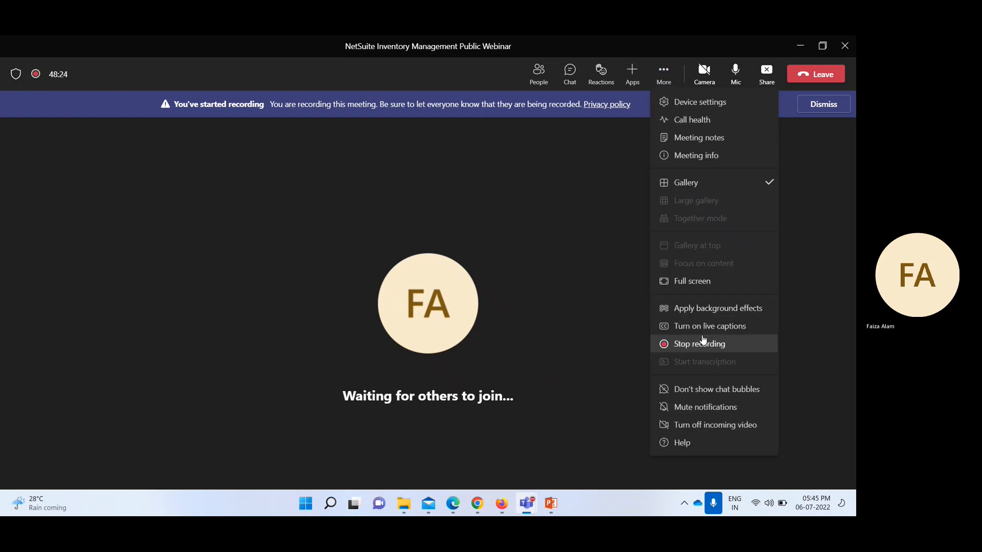